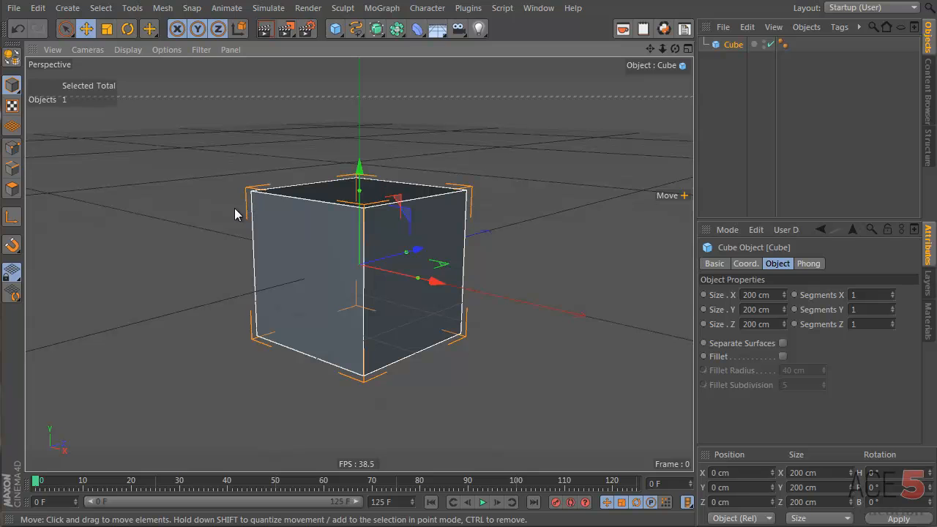
Step: Make the cube editable and select its four bottom points with Rectangle Selection
click(14, 61)
click(12, 147)
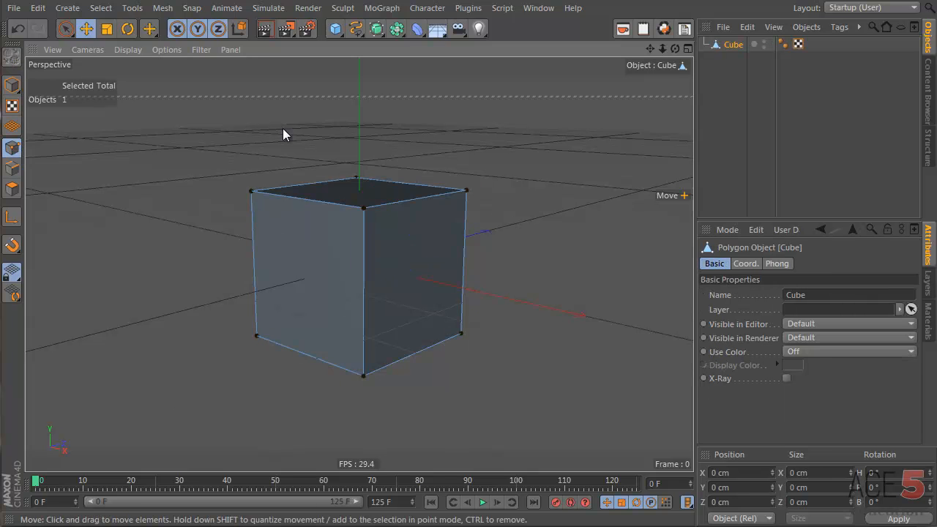
click(85, 28)
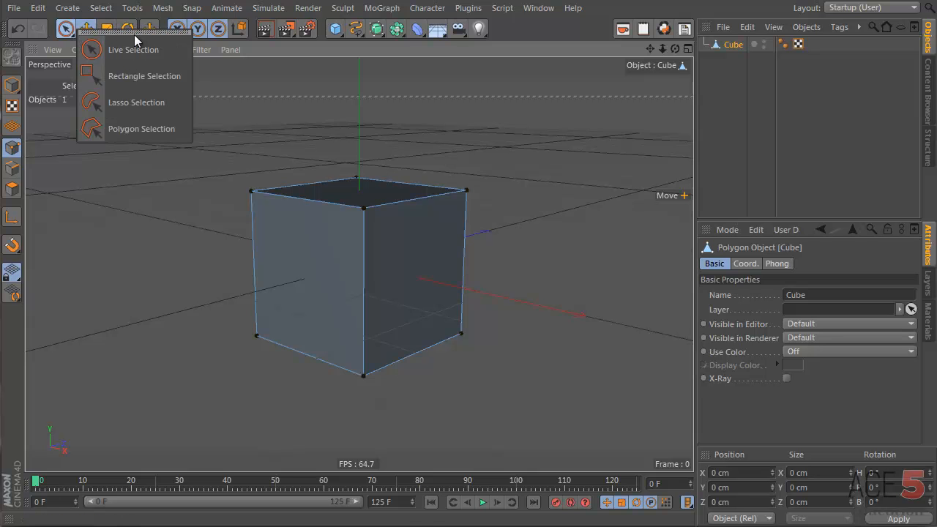
click(126, 59)
alt+drag(369, 317, 408, 256)
drag(161, 309, 576, 460)
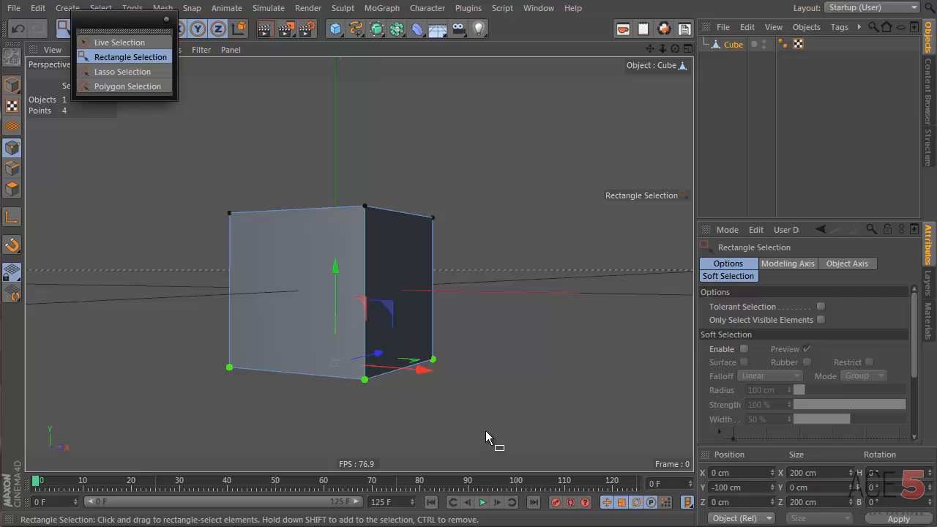
Step: Set the Y position of the cube's selected bottom points to 0 cm
click(744, 486)
text(0)
key(Return)
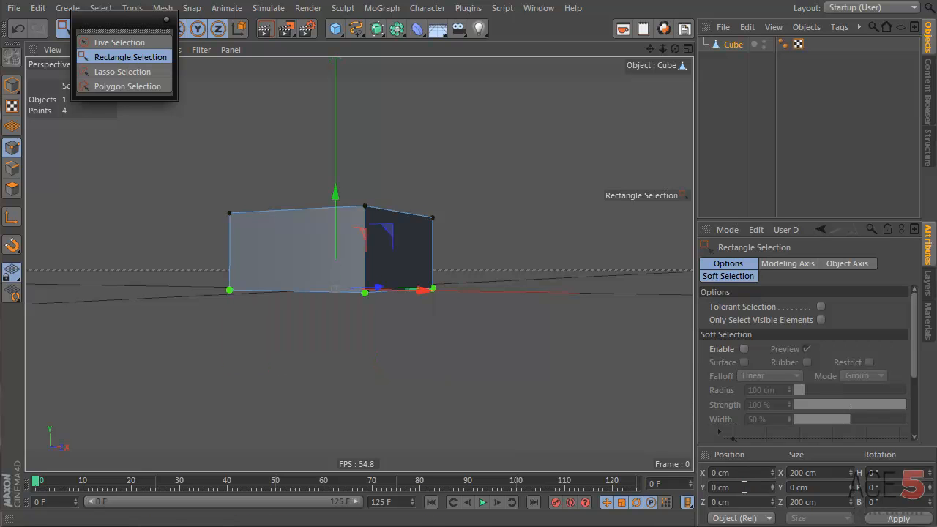
alt+drag(325, 251, 388, 336)
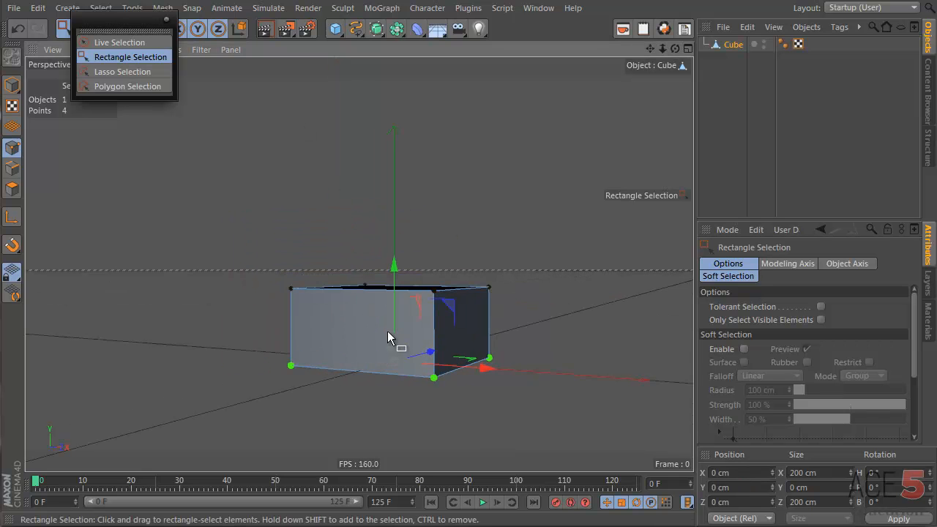
click(757, 489)
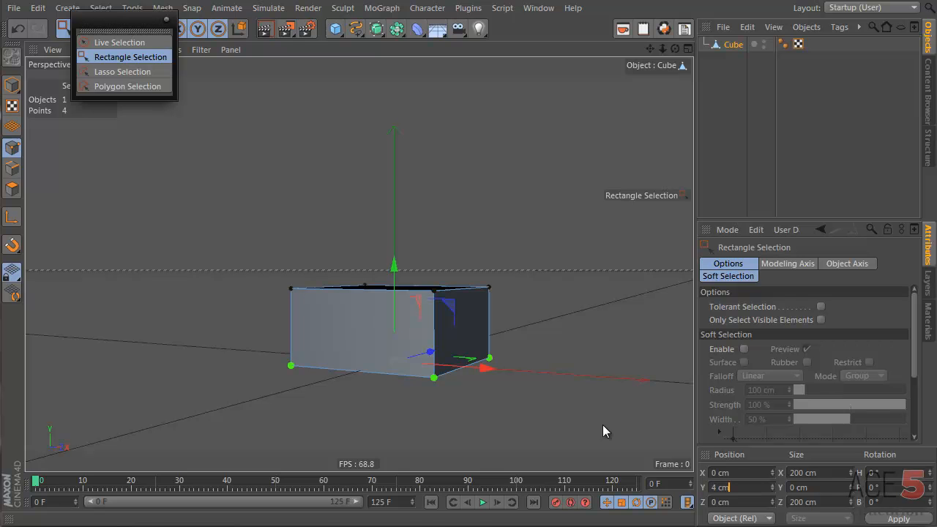
Step: Switch to the file browser, view the reference image splash.png and close it
key(alt+Tab)
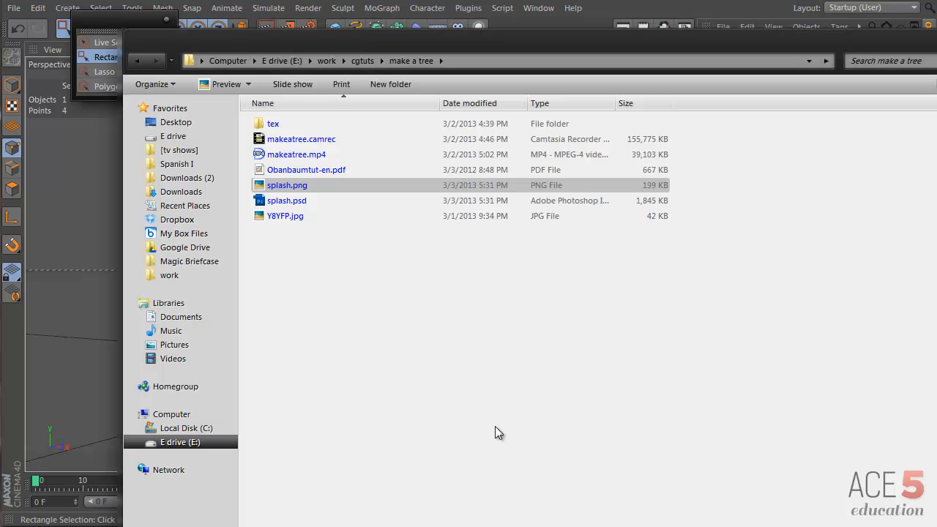
double_click(299, 188)
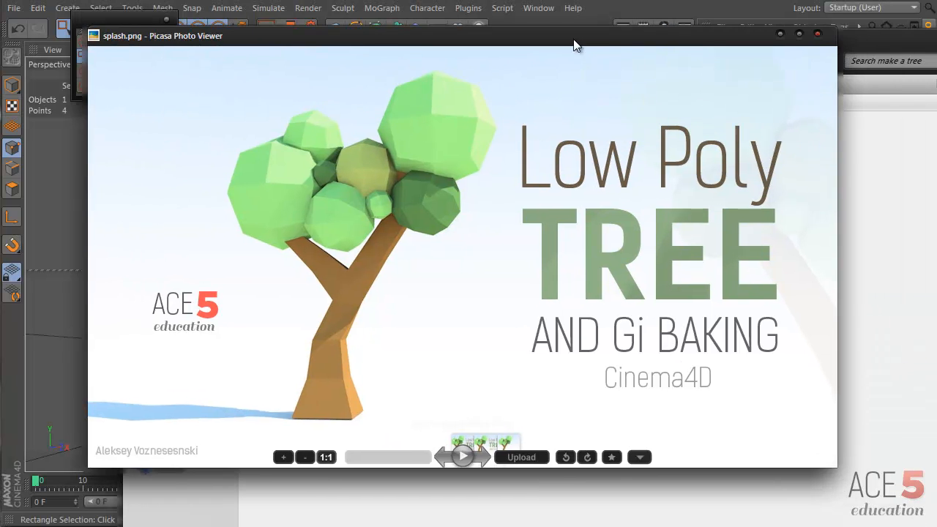
click(819, 30)
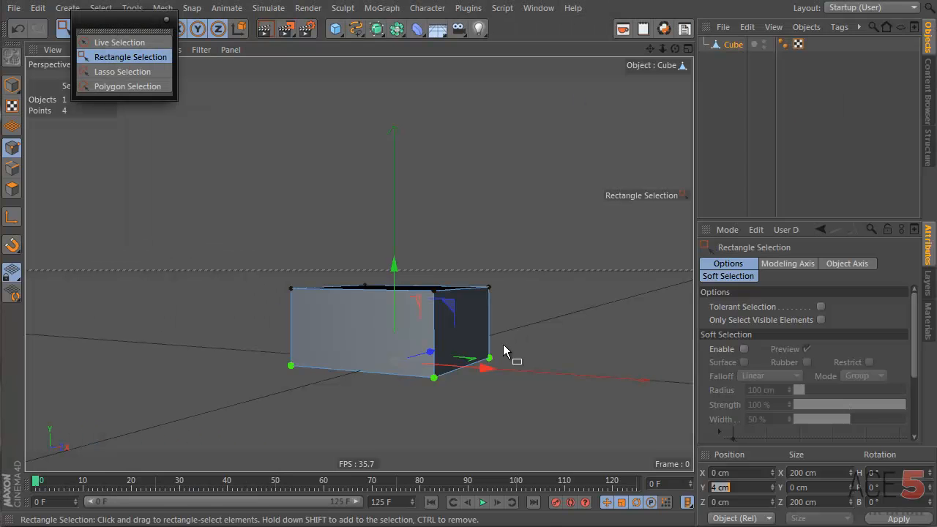
Step: Add a Plane object beneath the cube as the ground and deselect everything
drag(337, 30, 446, 82)
click(446, 83)
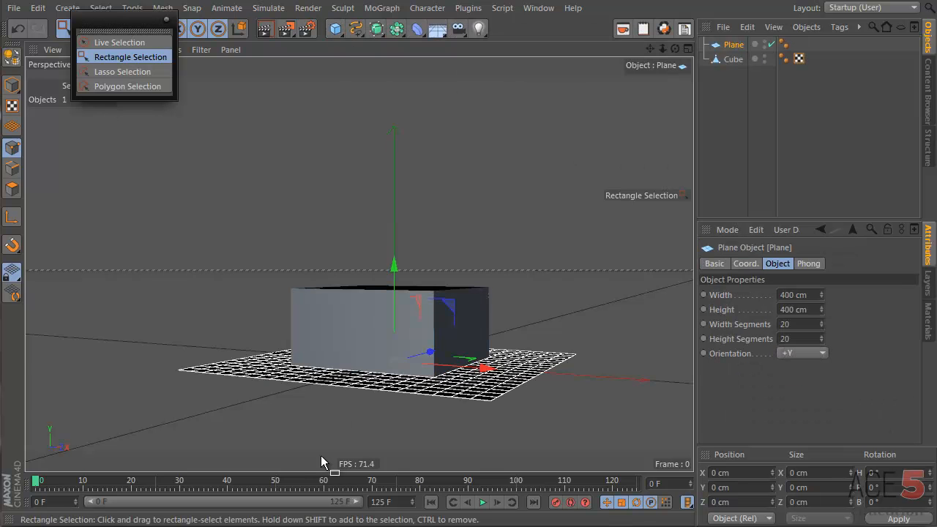
alt+drag(378, 348, 421, 385)
click(736, 150)
alt+drag(585, 192, 220, 352)
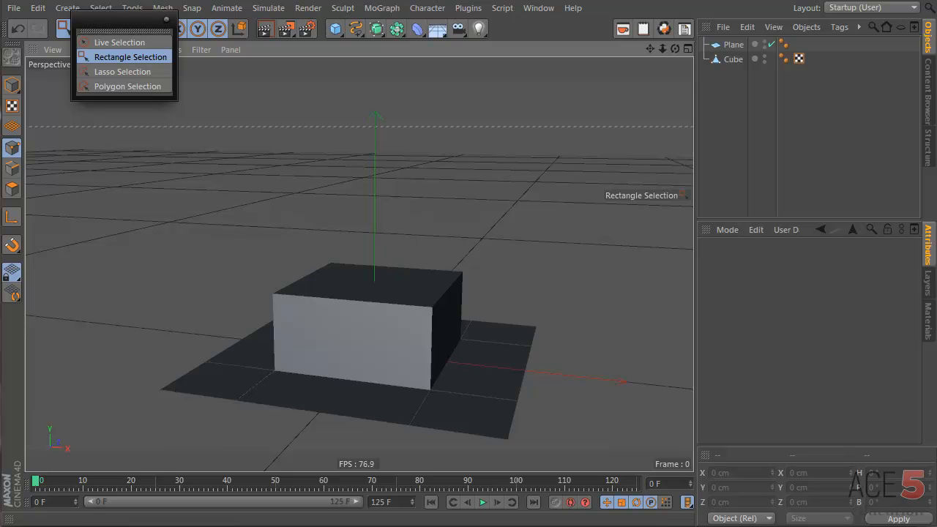
Step: Rename the Cube object as "tree trunk"
click(732, 58)
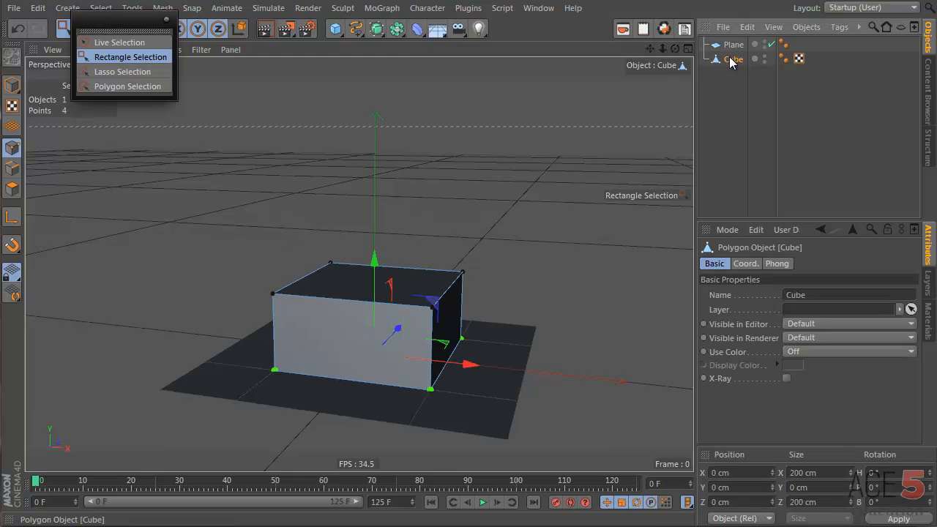
double_click(731, 59)
text(tree tru)
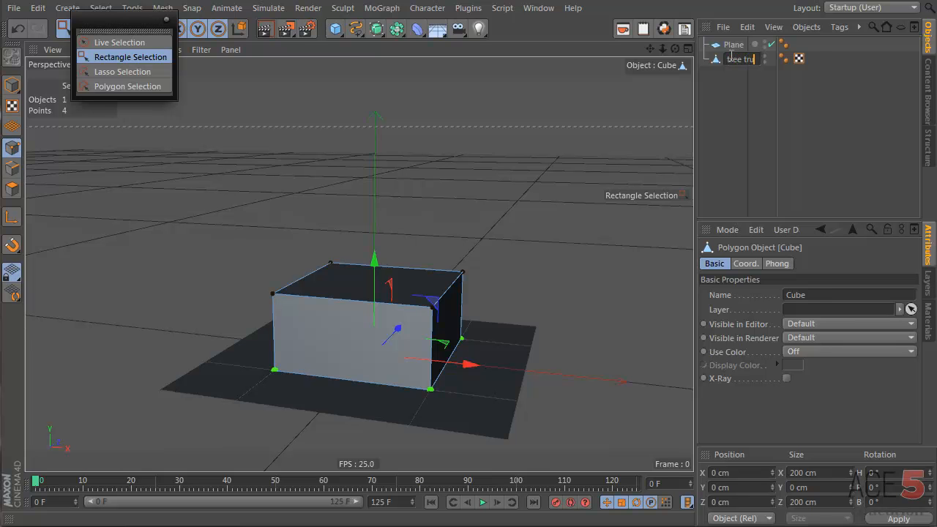
text(nk)
key(Return)
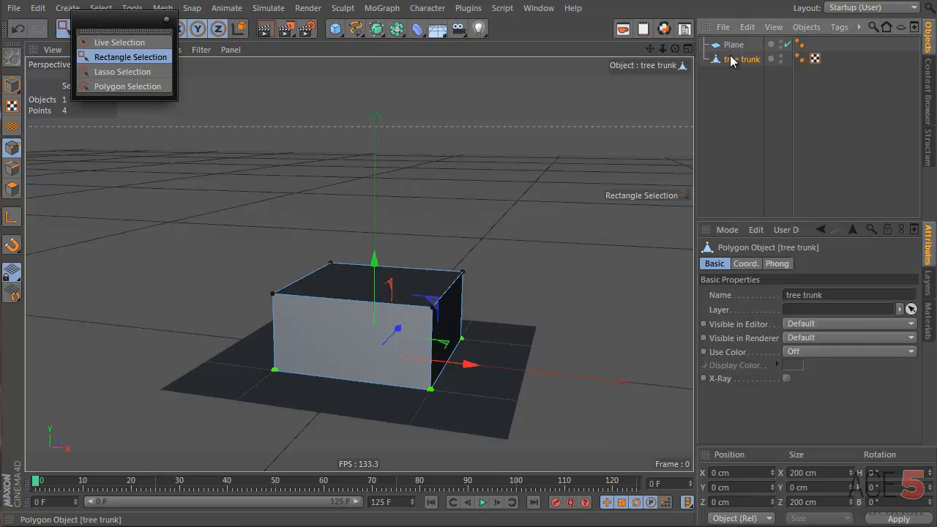
Step: Select the tree trunk's top polygon and extrude it straight up to a Y position of about 361 cm
click(12, 189)
click(117, 42)
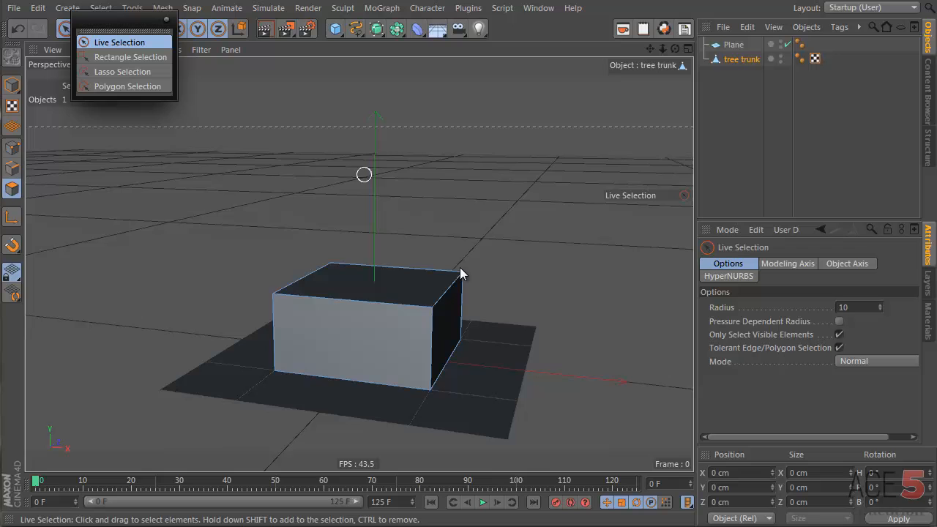
click(379, 293)
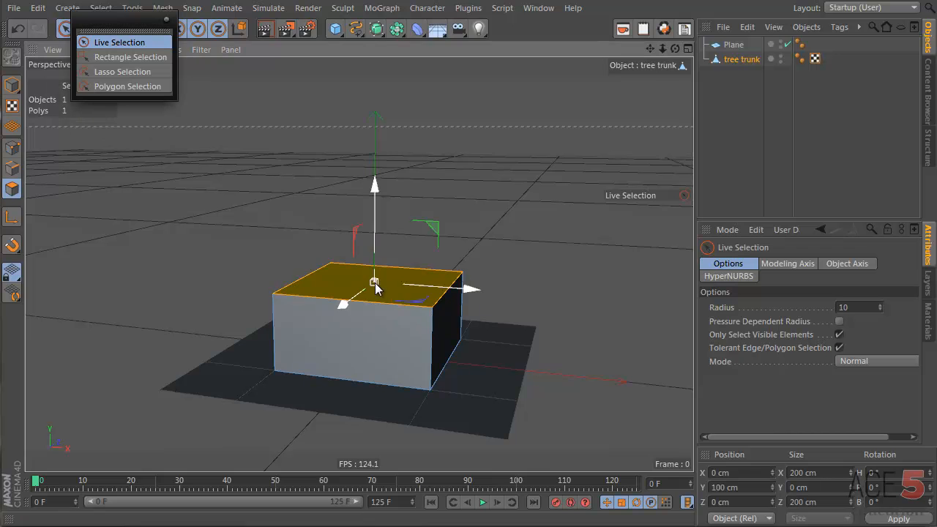
middle_click(410, 255)
scroll(527, 372, down, 2)
alt+middle_drag(519, 396, 514, 448)
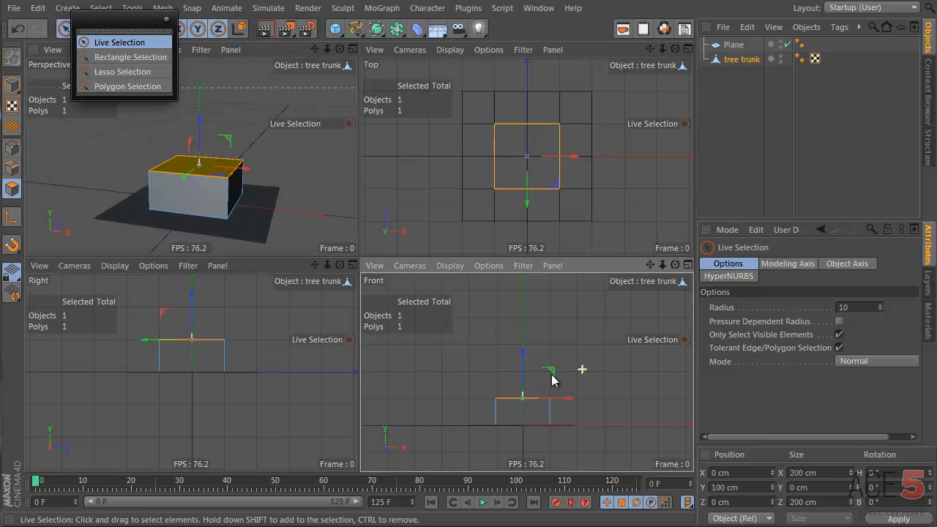
scroll(582, 370, down, 4)
alt+middle_drag(588, 350, 555, 382)
key(e)
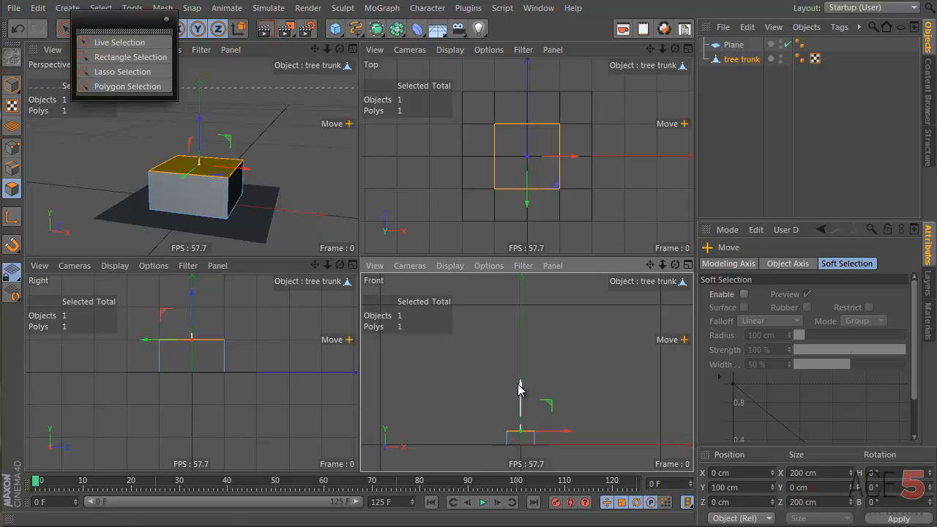
drag(518, 386, 521, 349)
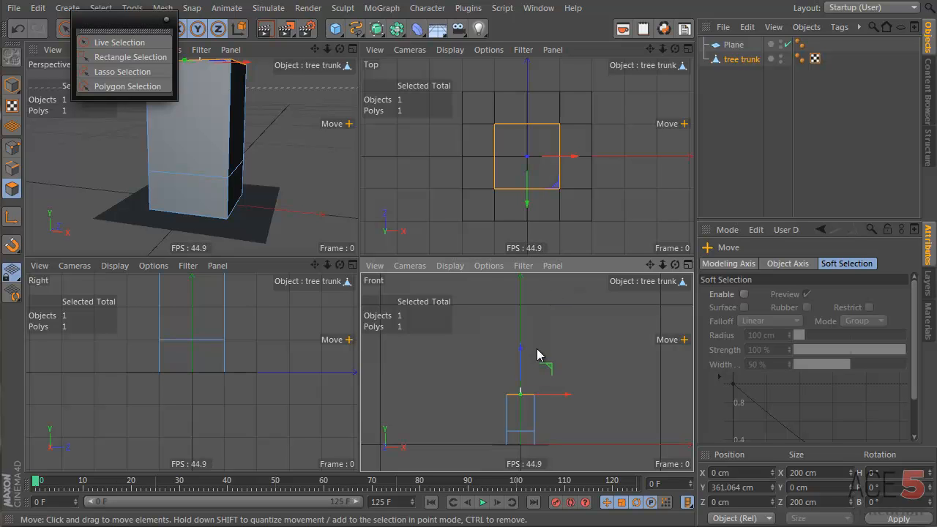
Step: Try extruding the trunk's top polygon by about 524 cm with the Extrude tool, and undo that extrusion
key(d)
right_click(552, 331)
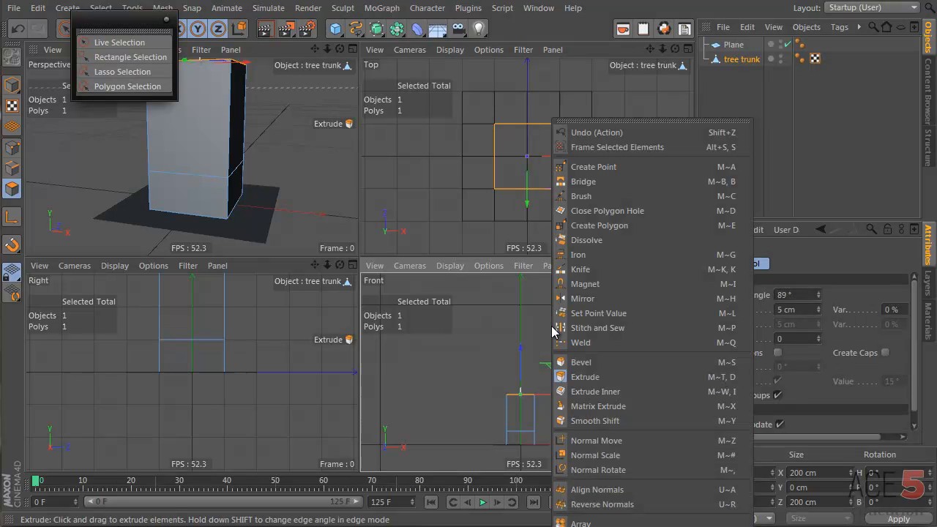
click(622, 377)
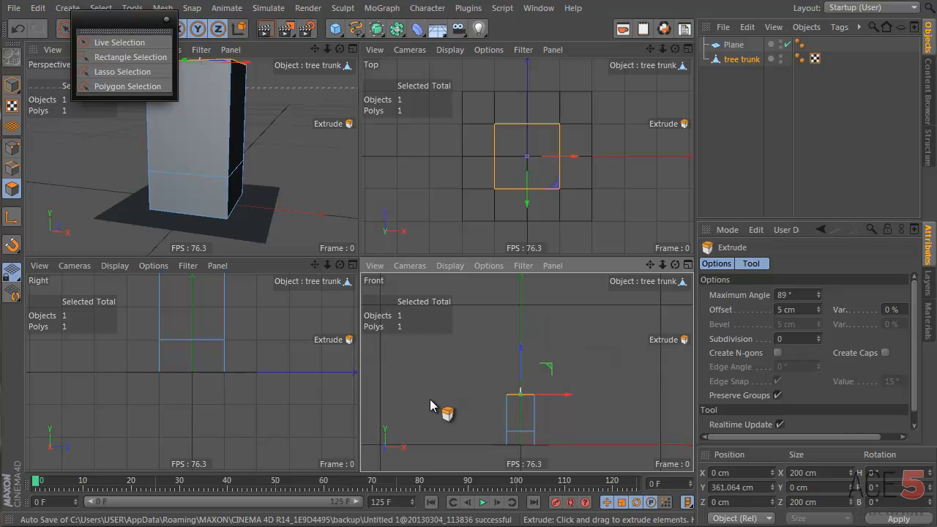
drag(430, 399, 580, 313)
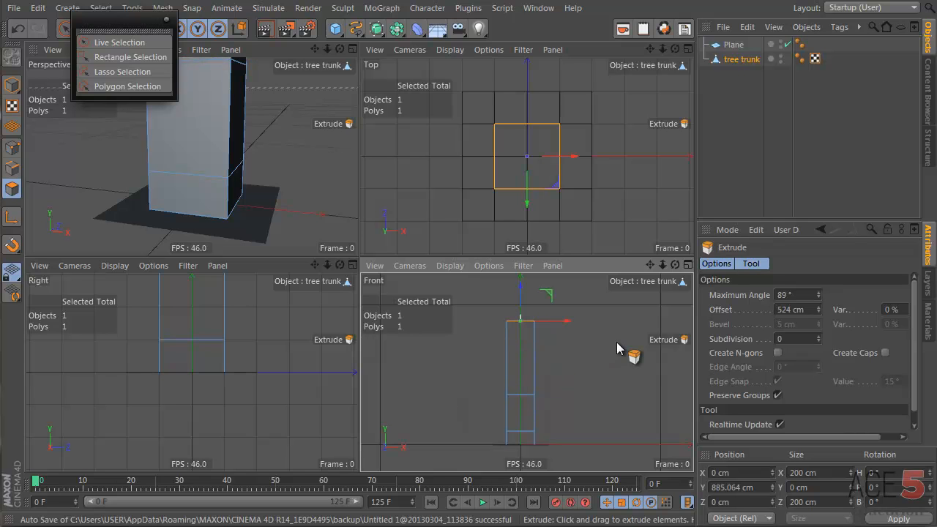
key(ctrl+z)
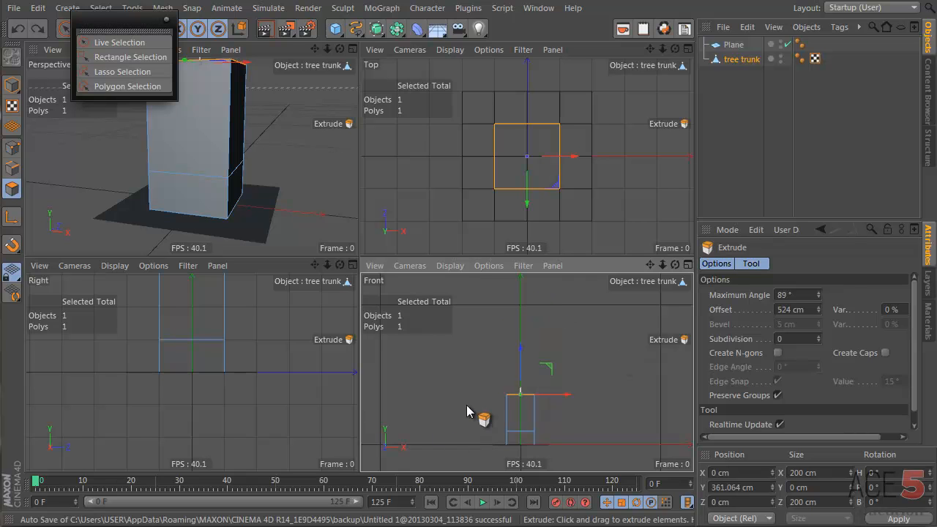
Step: Reposition the floating palette of selection tools clear of the transform tools and reactivate the Move tool
key(e)
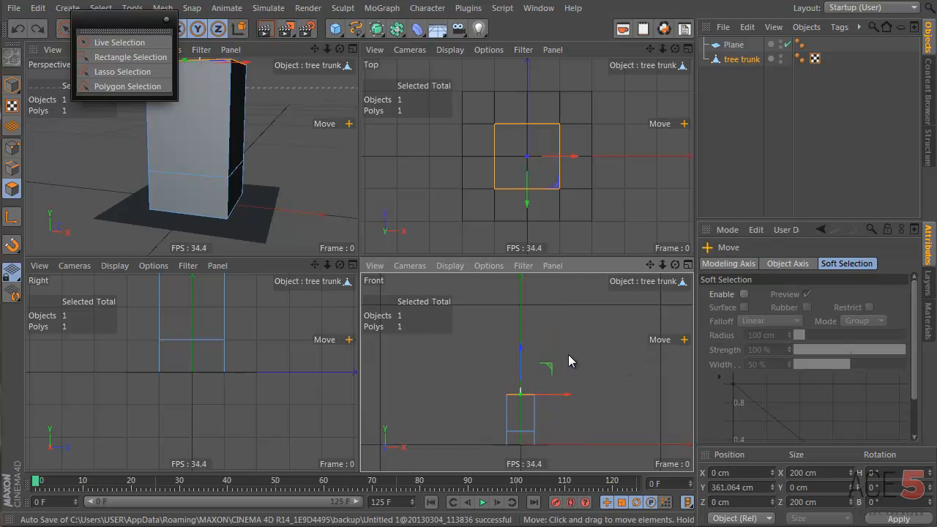
drag(149, 31, 98, 59)
click(127, 29)
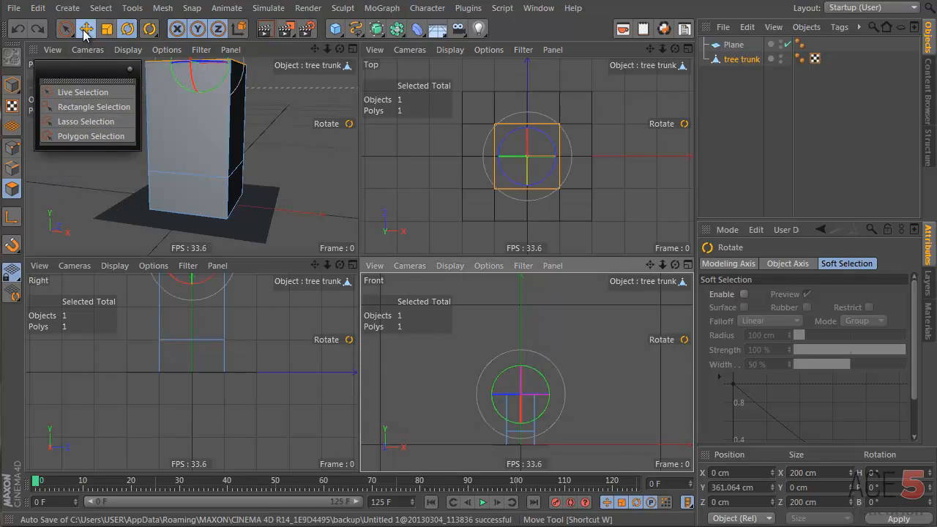
click(86, 28)
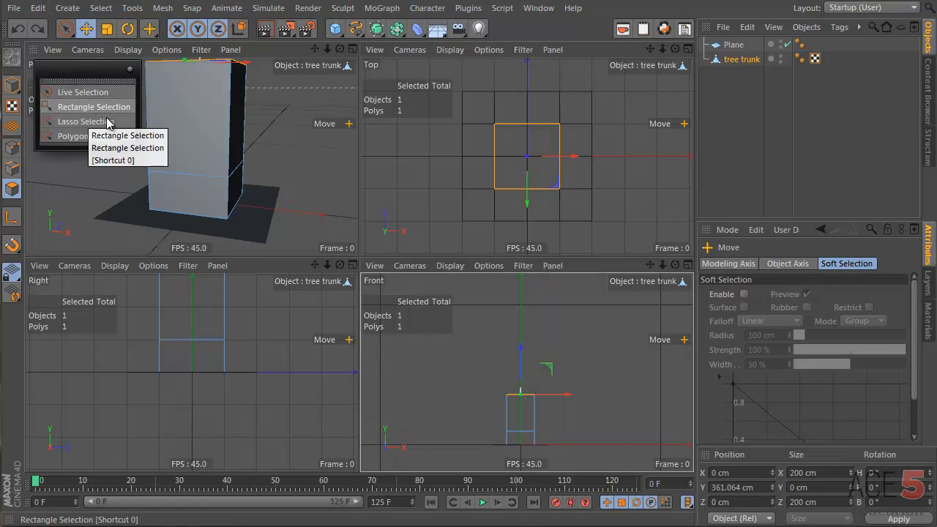
Step: Scale the trunk's top polygon to about 73 cm and move it in the front view to about X 485 cm, Y 982 cm
middle_click(520, 390)
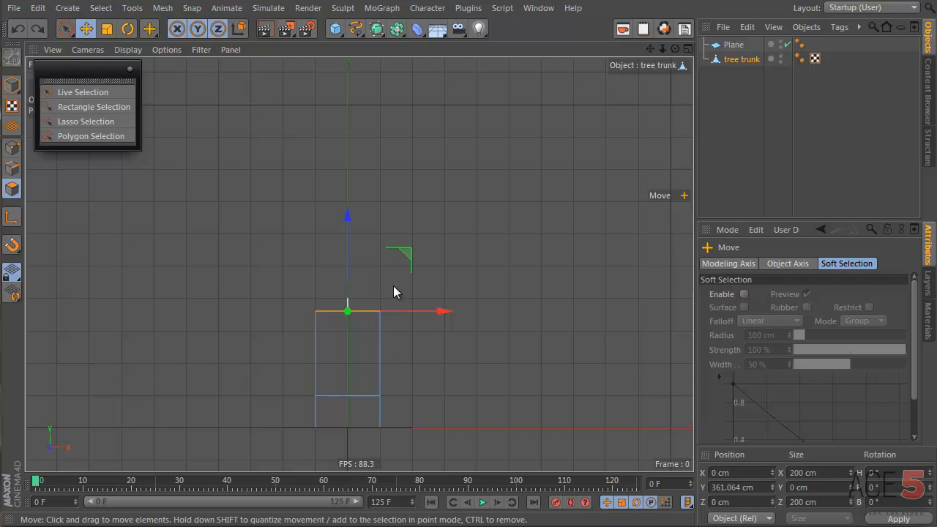
key(r)
key(t)
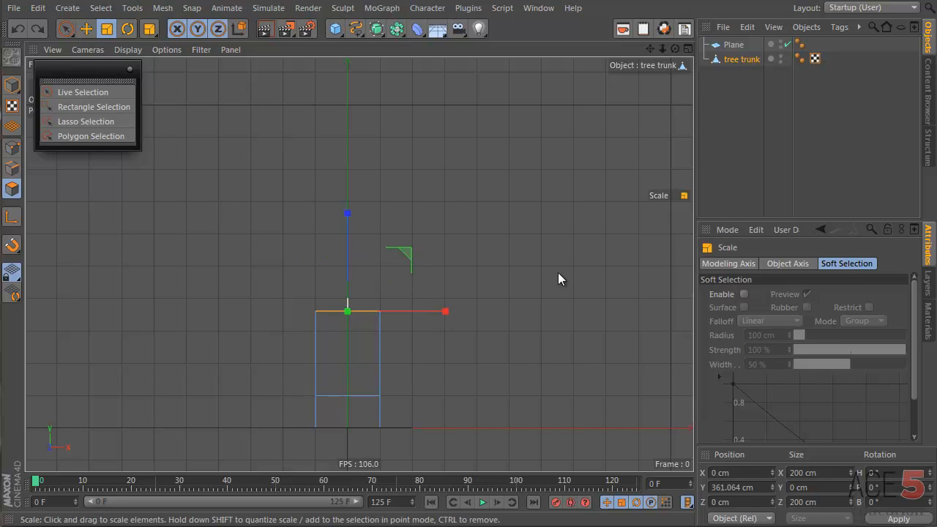
drag(558, 272, 140, 310)
key(e)
drag(234, 381, 390, 181)
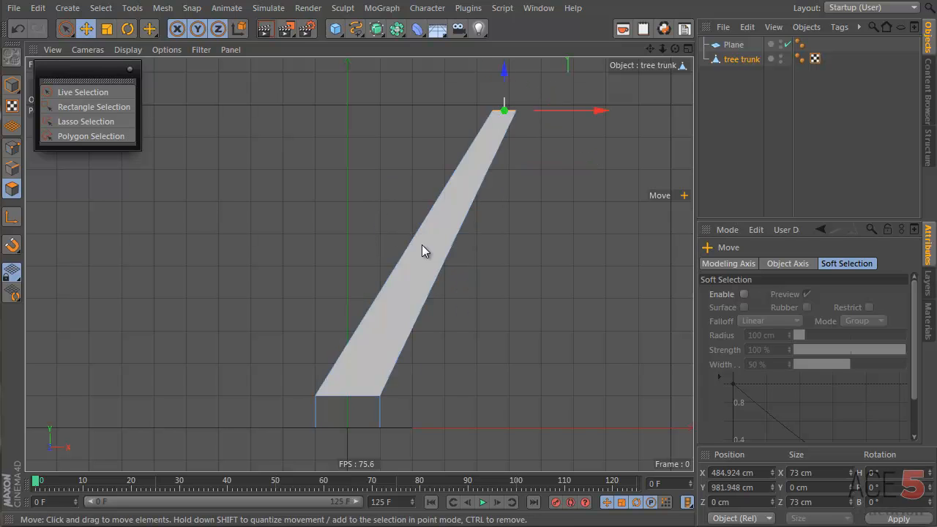
Step: Cut an edge loop across the lower part of the trunk's leaning section with the Knife in Loop mode
key(k)
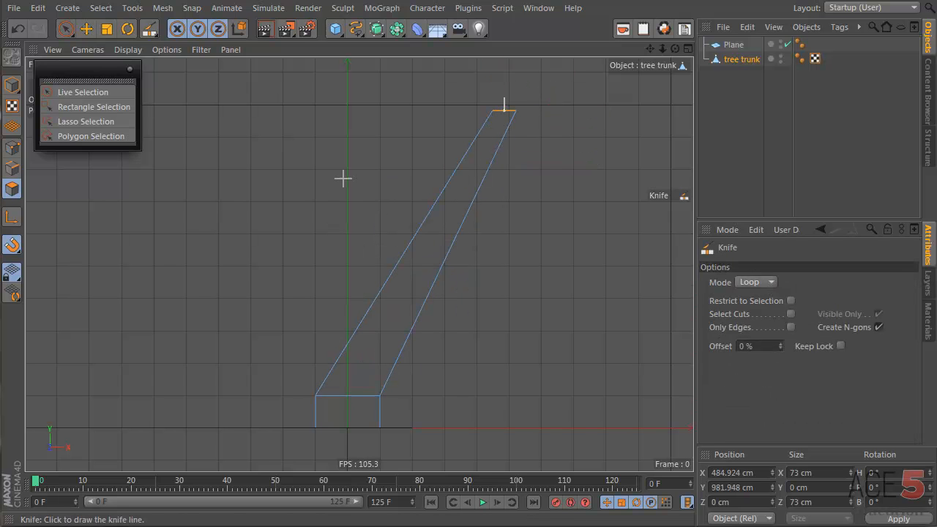
key(m)
click(408, 269)
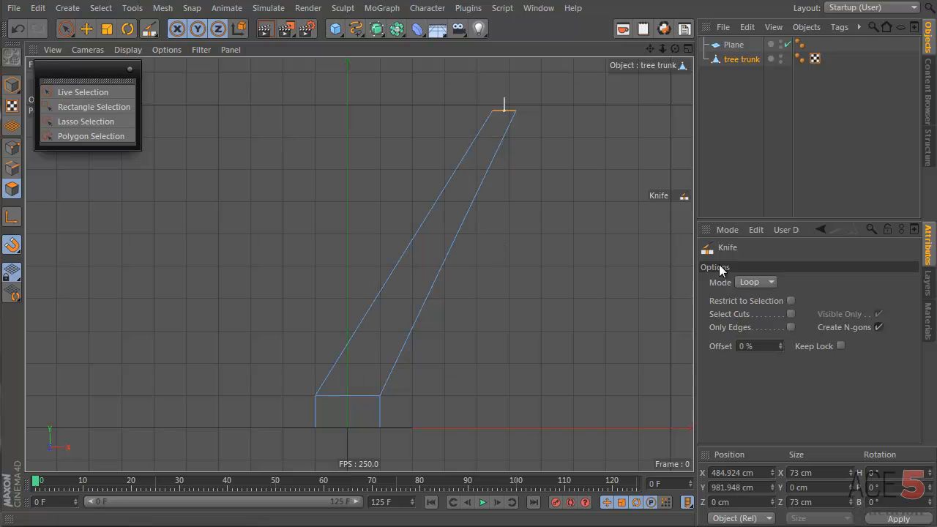
click(750, 282)
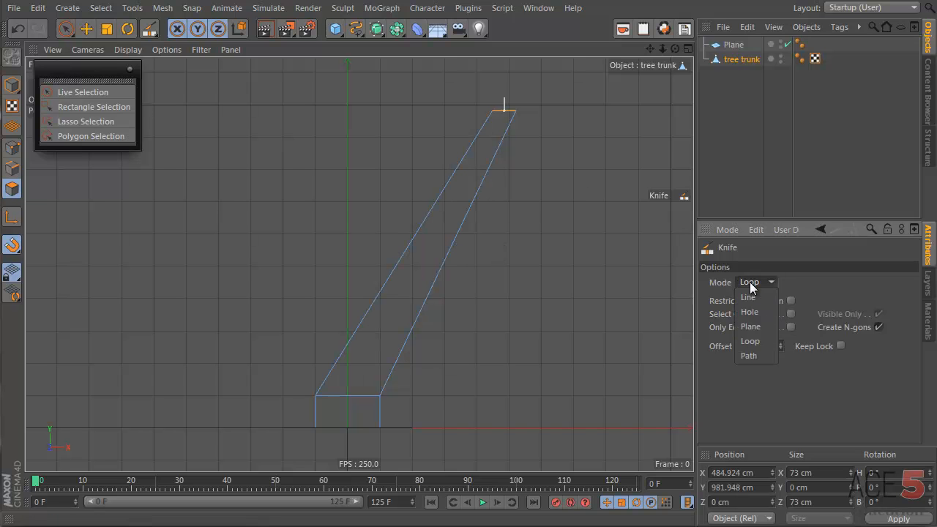
click(740, 266)
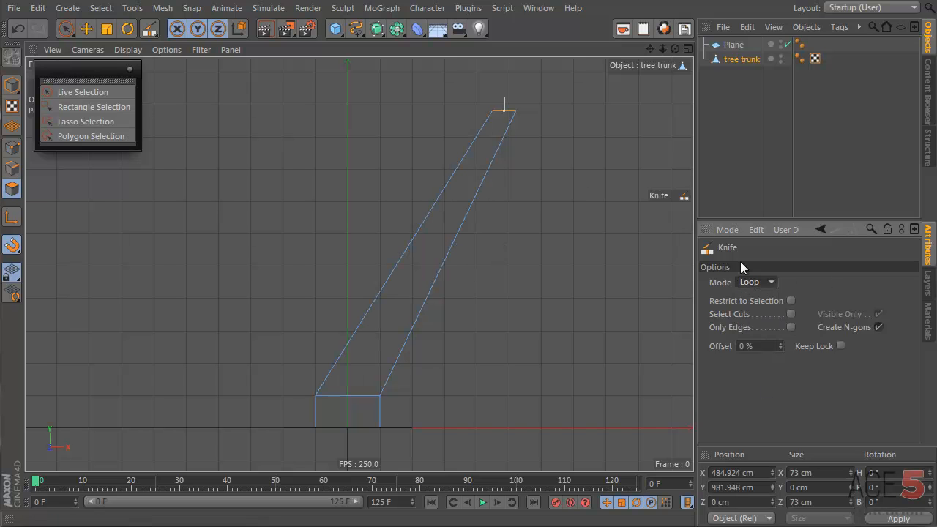
click(771, 283)
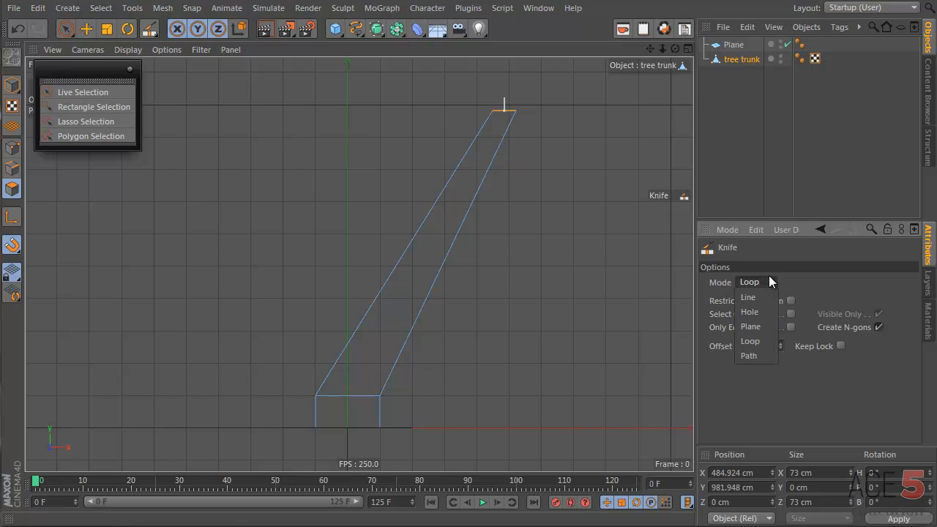
click(775, 260)
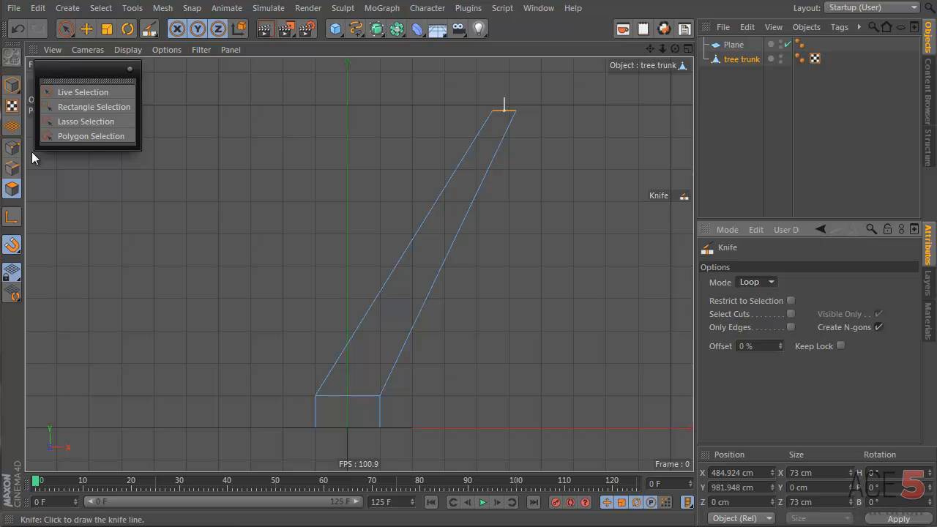
click(416, 315)
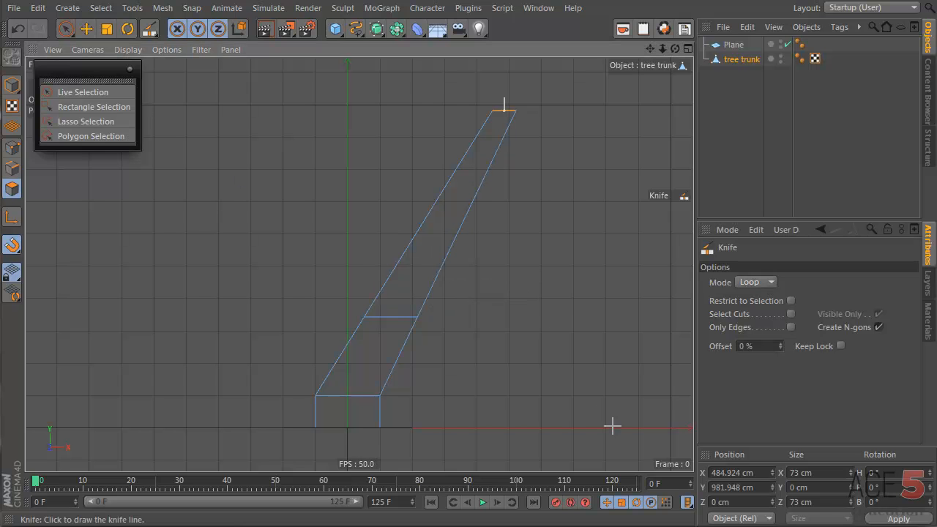
Step: Select the new loop's points, move them back above the trunk base and scale them narrower
key(Return)
drag(296, 290, 431, 363)
key(e)
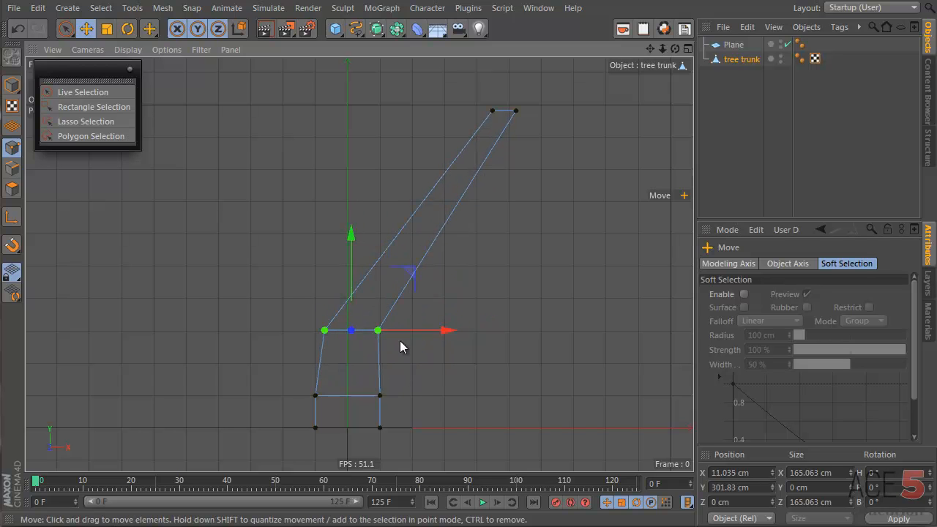
key(t)
drag(480, 291, 347, 302)
key(e)
drag(437, 377, 432, 385)
Step: Select the points at the trunk's top end and scale them to about 68 cm
key(t)
drag(458, 97, 542, 164)
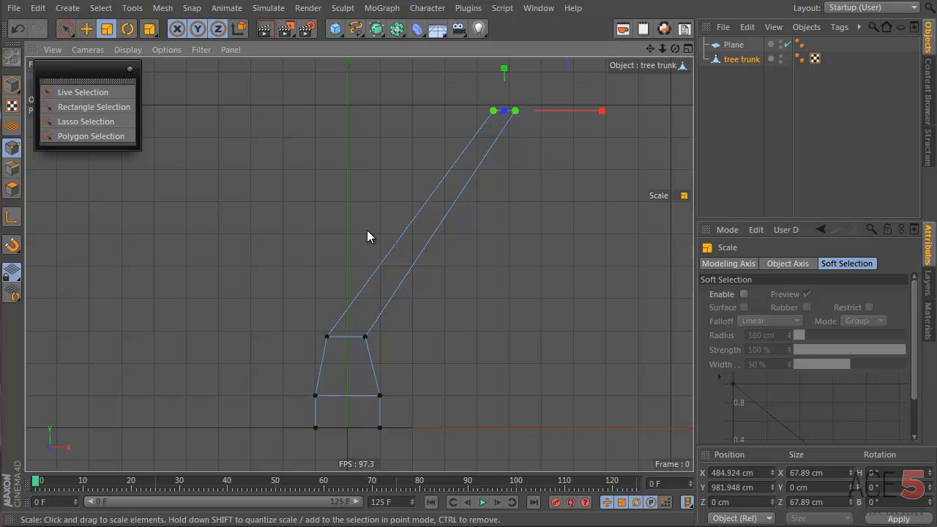
Step: Cut two edge loops close together around the middle of the trunk's leaning section
key(k)
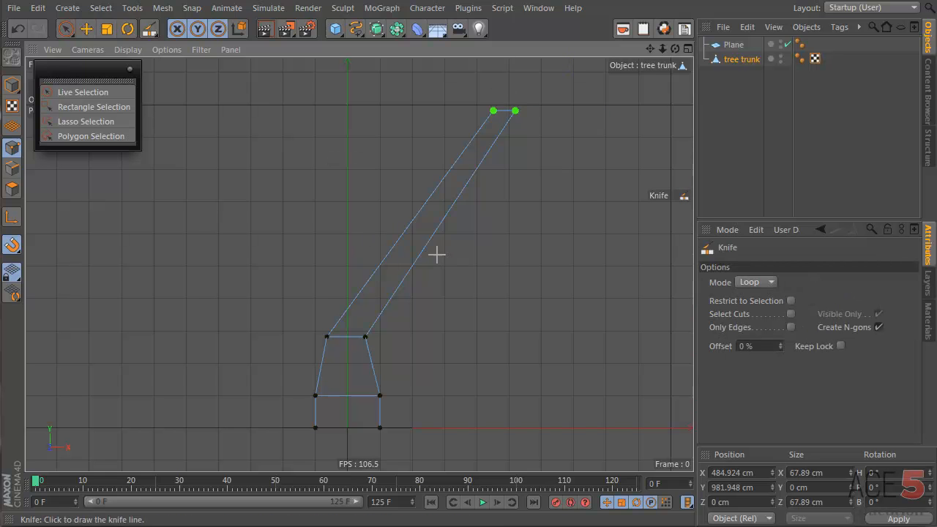
right_click(341, 130)
click(402, 296)
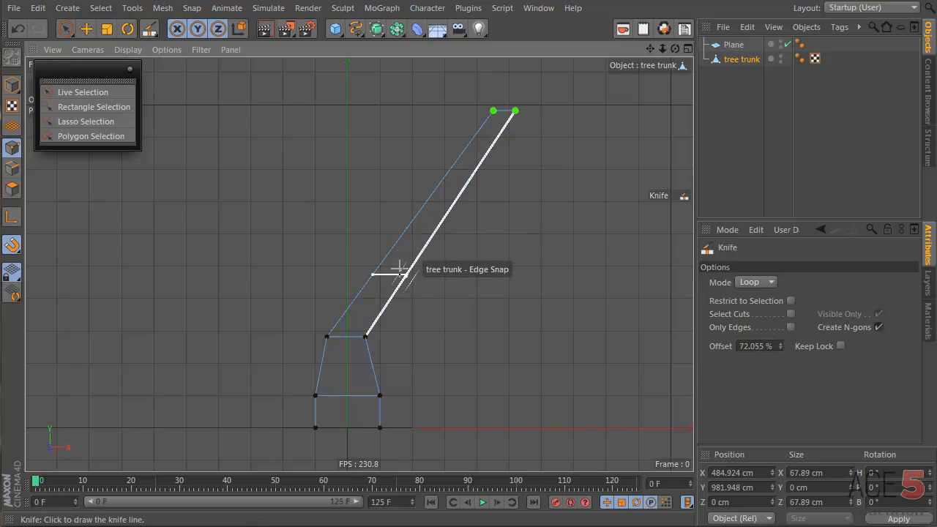
click(399, 263)
click(434, 227)
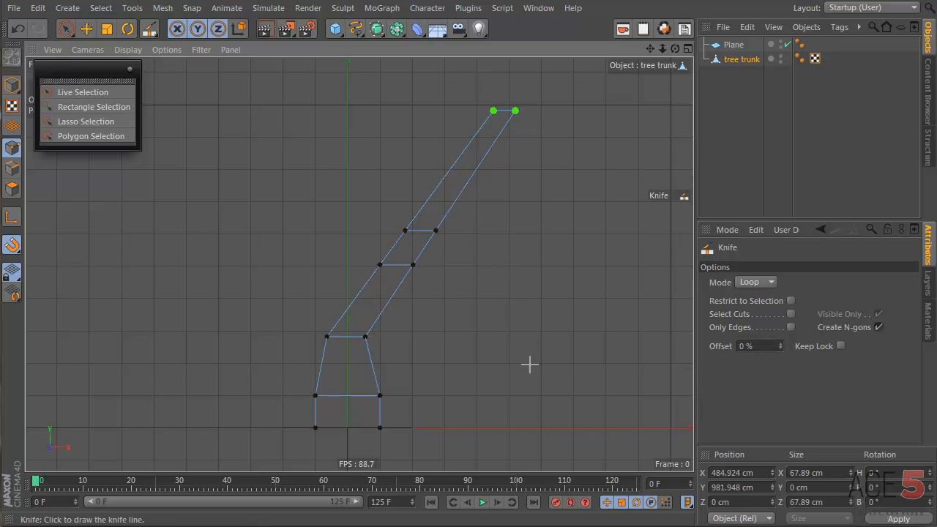
Step: Select the left-facing polygon between the two middle loops and extrude it into a branch ending at about X -244 cm, Y 895 cm
click(12, 189)
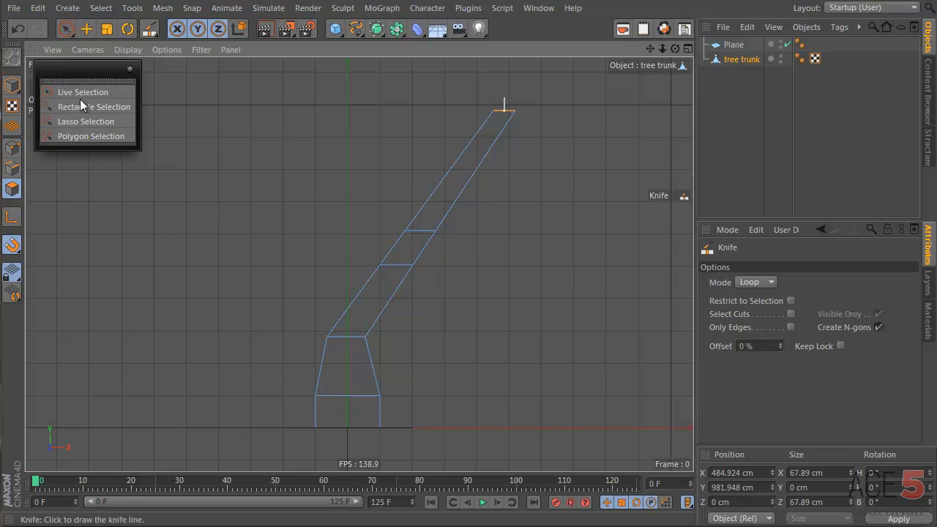
click(101, 110)
drag(320, 187, 417, 269)
key(e)
ctrl+drag(497, 290, 388, 196)
Step: Scale down and rotate the left branch's end polygon, and move it to about X -228 cm, Y 952 cm
key(t)
drag(400, 119, 578, 314)
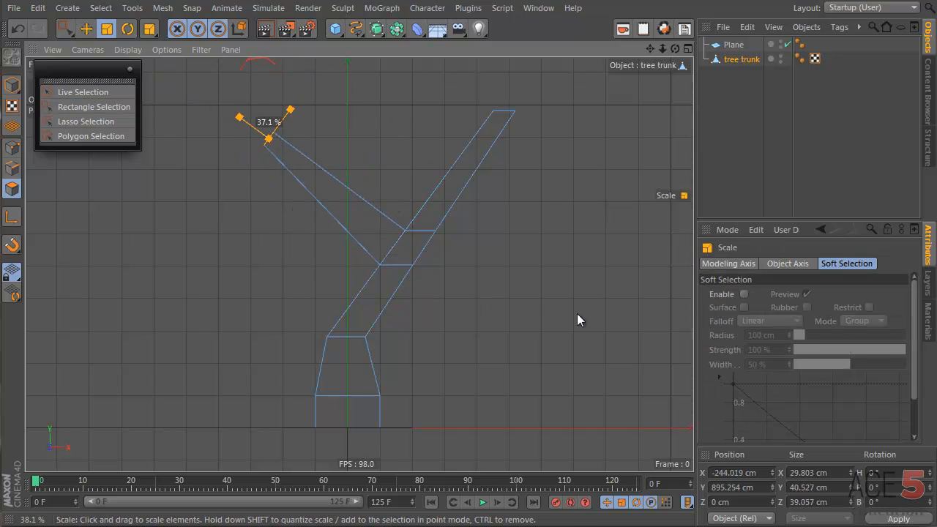
key(r)
drag(391, 121, 339, 237)
key(e)
drag(323, 269, 327, 251)
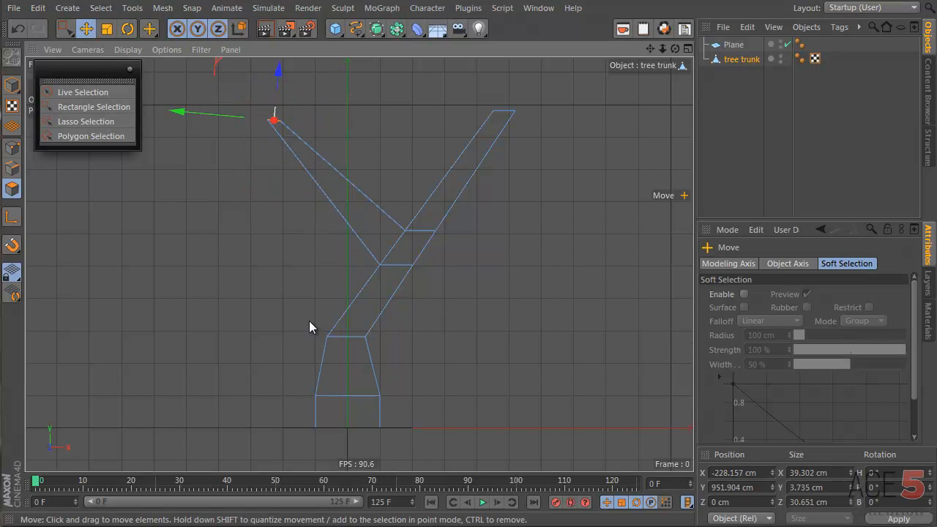
Step: Select the points of the trunk's third loop from the ground and move them to about X 34 cm, Y 291 cm
key(Return)
right_drag(301, 318, 418, 365)
drag(349, 366, 402, 361)
Step: Slightly narrow the loop just above the trunk's base and scale the bottom points out to about 248 cm
right_drag(251, 372, 441, 407)
key(t)
drag(436, 418, 430, 419)
right_drag(427, 443, 271, 415)
drag(313, 409, 428, 405)
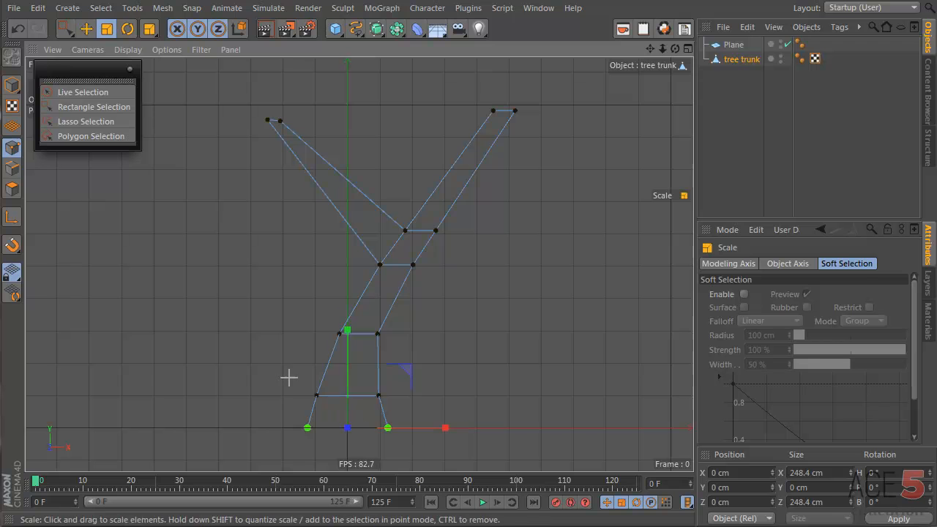
Step: Narrow the loop just above the base further and scale the next loop up to about 113 cm
right_drag(284, 371, 442, 414)
drag(446, 414, 373, 411)
right_drag(316, 315, 425, 357)
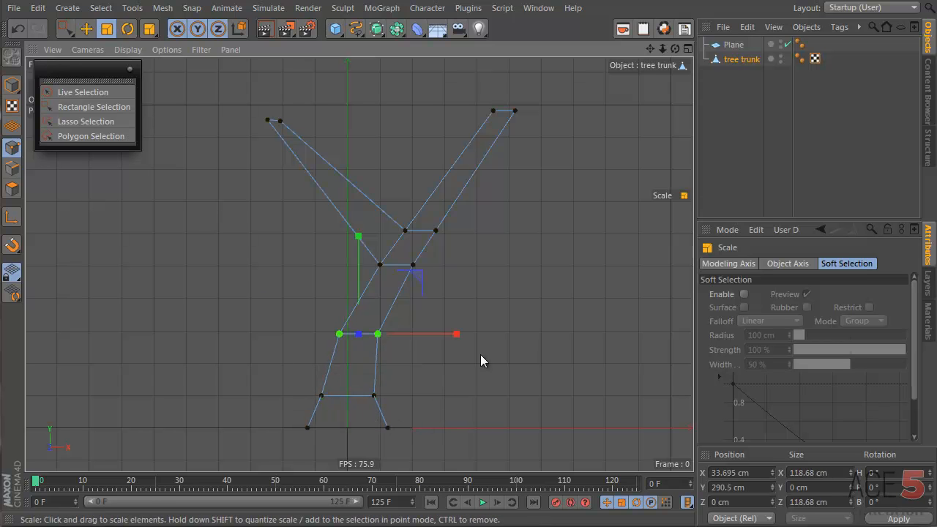
drag(504, 356, 492, 356)
Step: Cut an edge loop across the lower third of the left branch with the Knife
key(k)
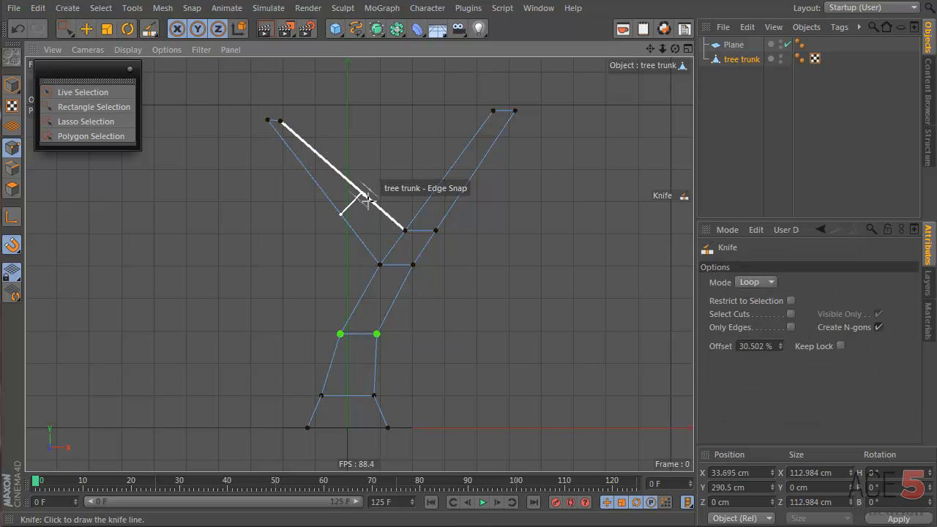
right_click(364, 132)
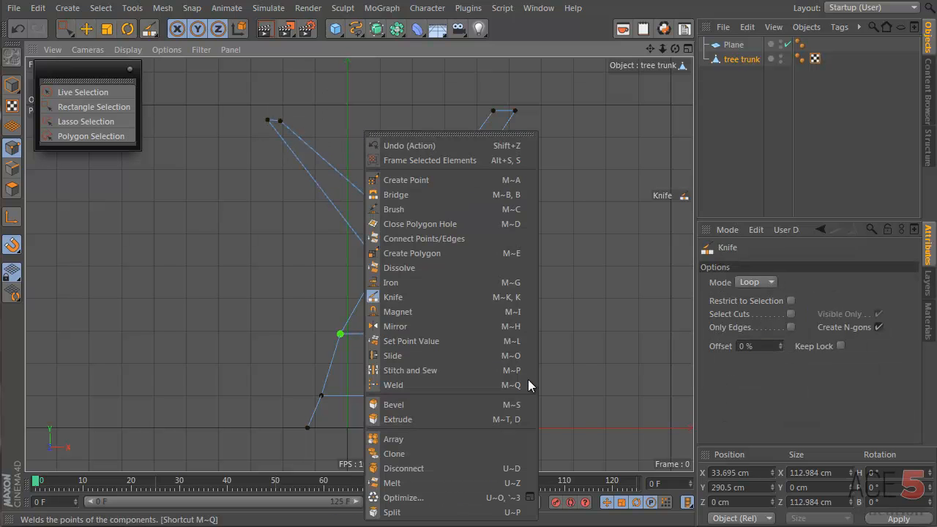
click(467, 298)
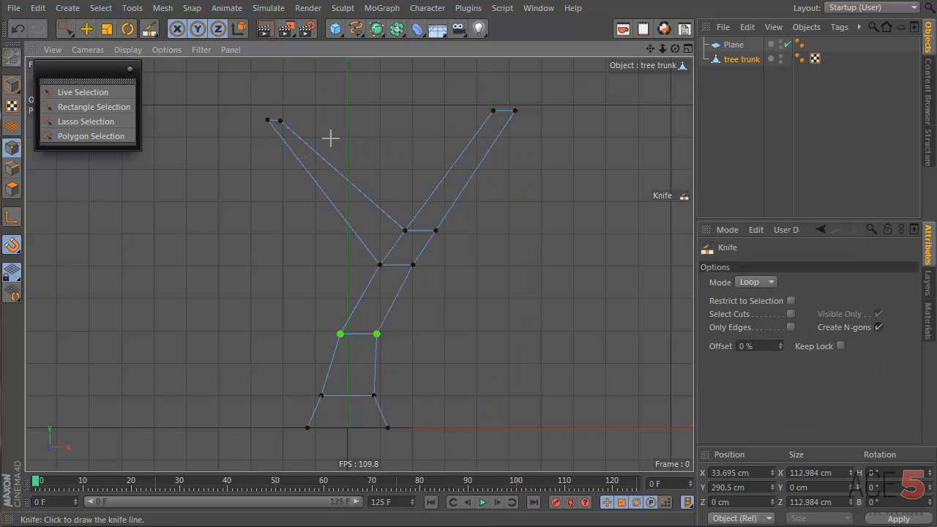
click(366, 194)
key(v)
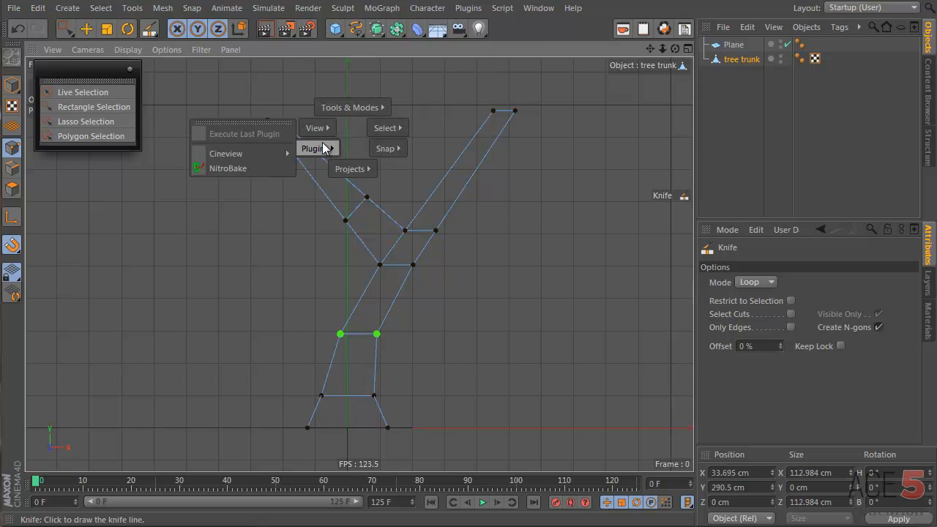
click(452, 49)
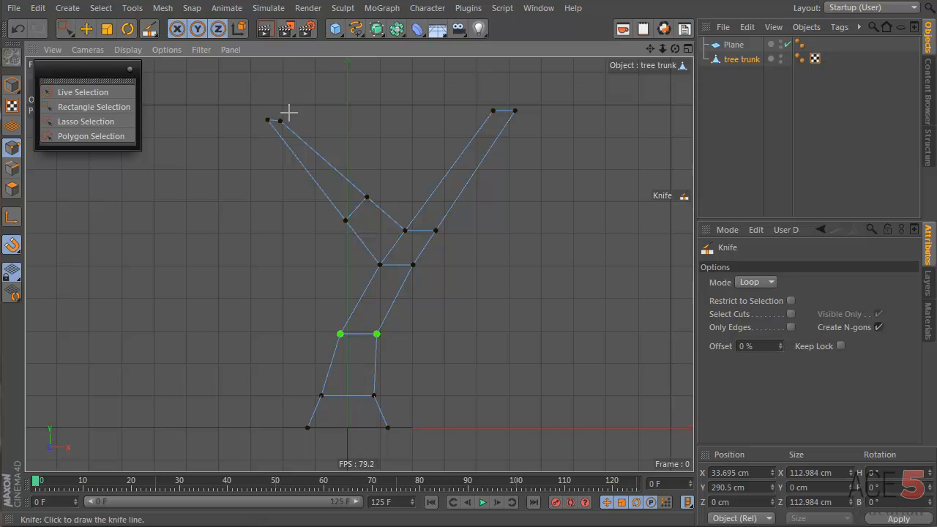
drag(245, 145, 335, 215)
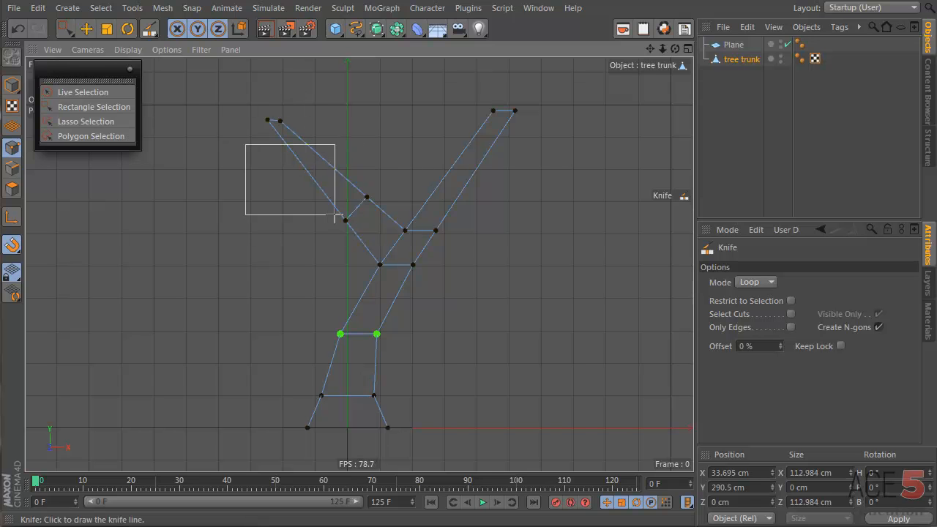
drag(406, 239, 396, 232)
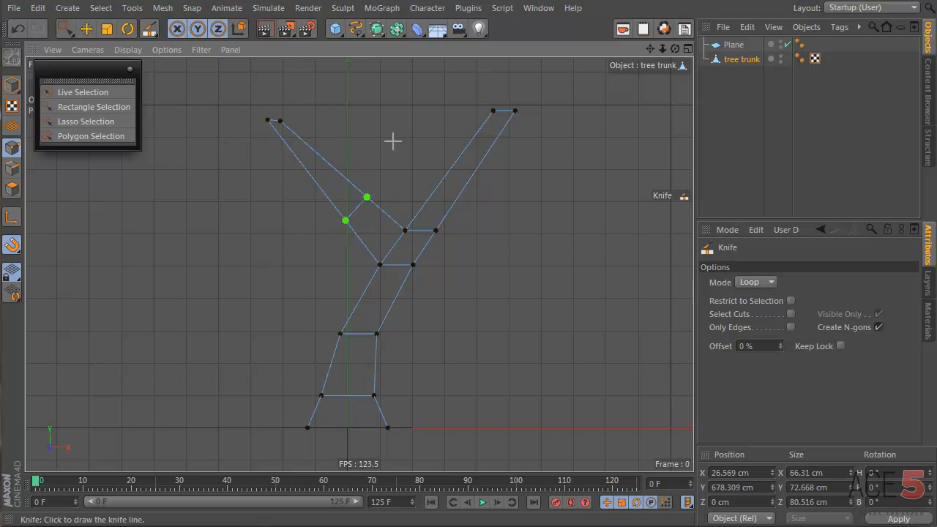
drag(456, 117, 591, 184)
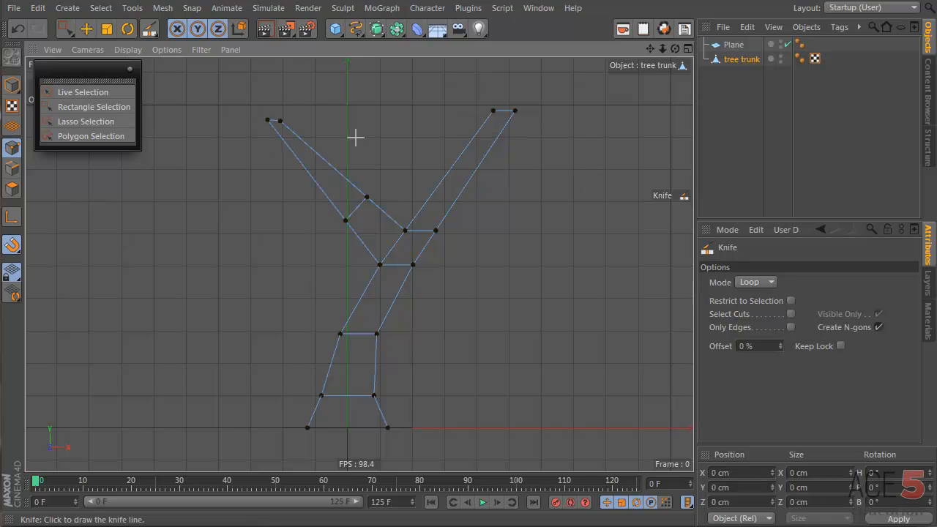
Step: Move the left branch's new loop outward to about X -64 cm, Y 683 cm and scale it down slightly
drag(307, 163, 391, 238)
key(e)
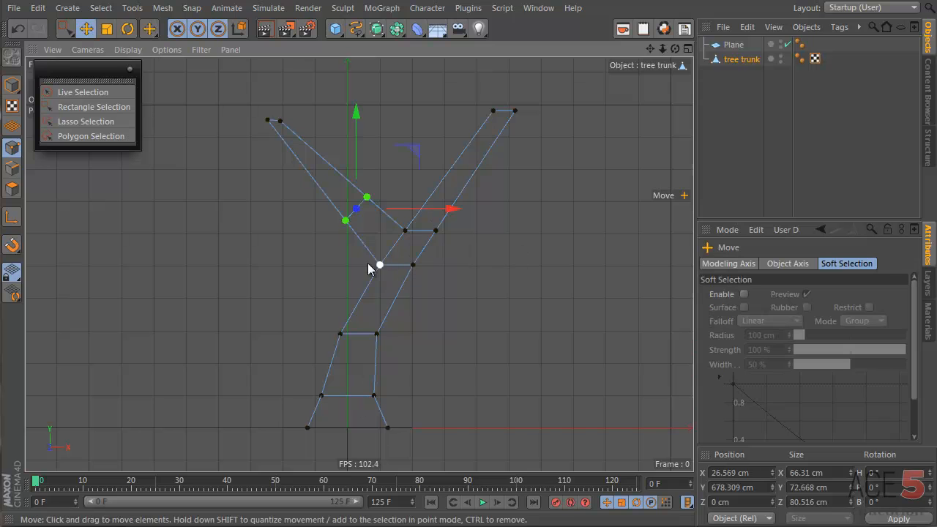
drag(344, 262, 331, 258)
key(t)
drag(425, 143, 319, 179)
Step: Cut another edge loop farther up the left branch and move it to about X -158 cm, Y 788 cm
key(k)
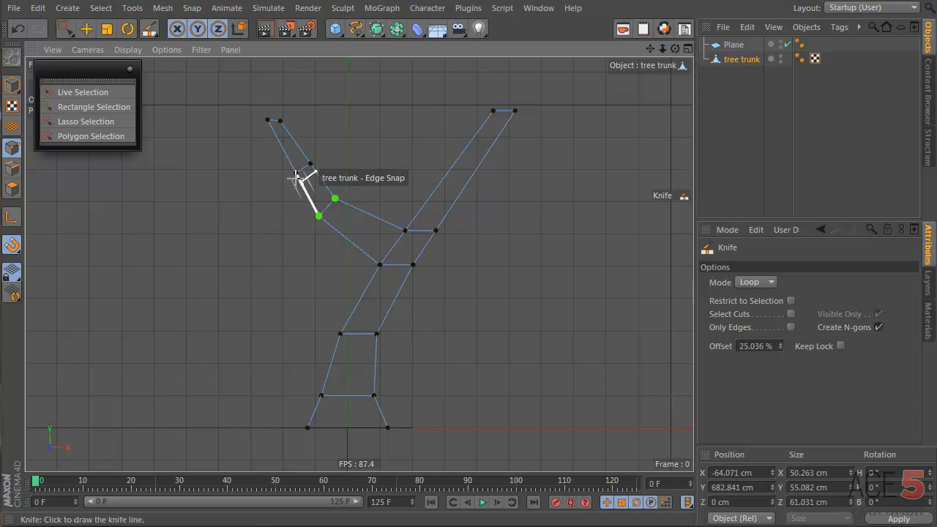
click(303, 170)
key(e)
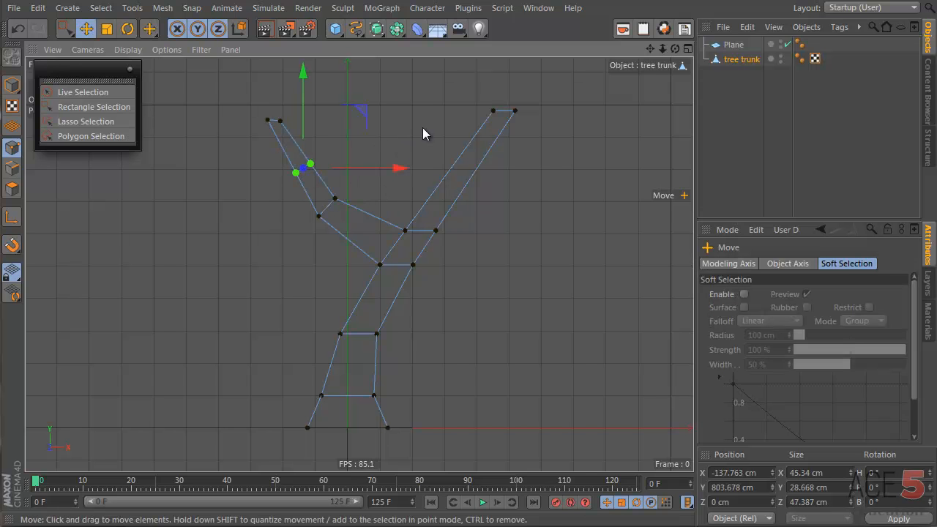
drag(422, 127, 417, 130)
Step: Cut an edge loop across the upper part of the right branch and move it to about X 402 cm, Y 778 cm
key(k)
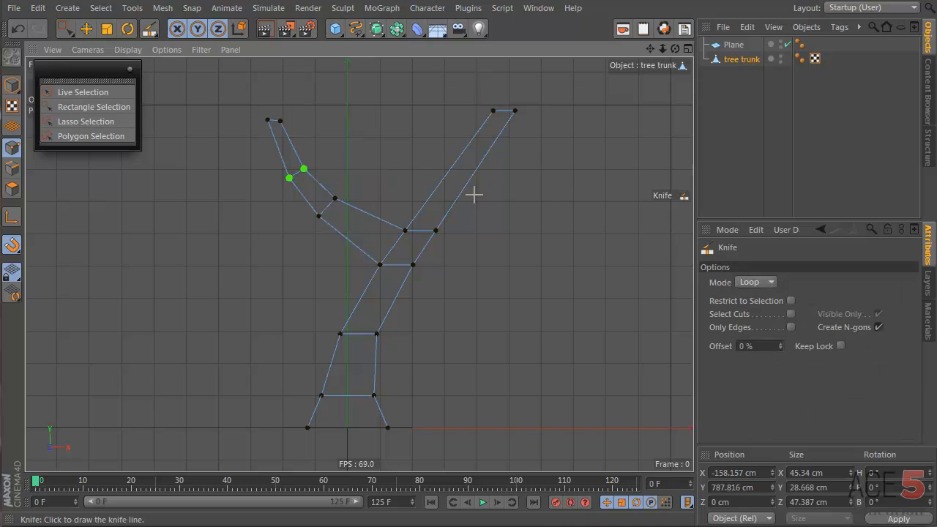
click(474, 172)
key(e)
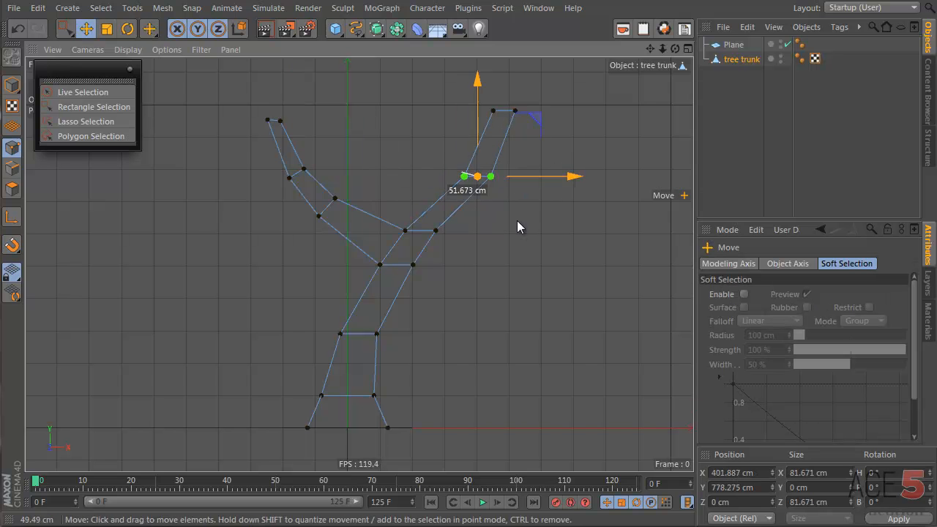
Step: Select the right branch's tip points and move them outward to about X 533 cm, Y 984 cm
drag(471, 88, 590, 120)
drag(481, 168, 497, 168)
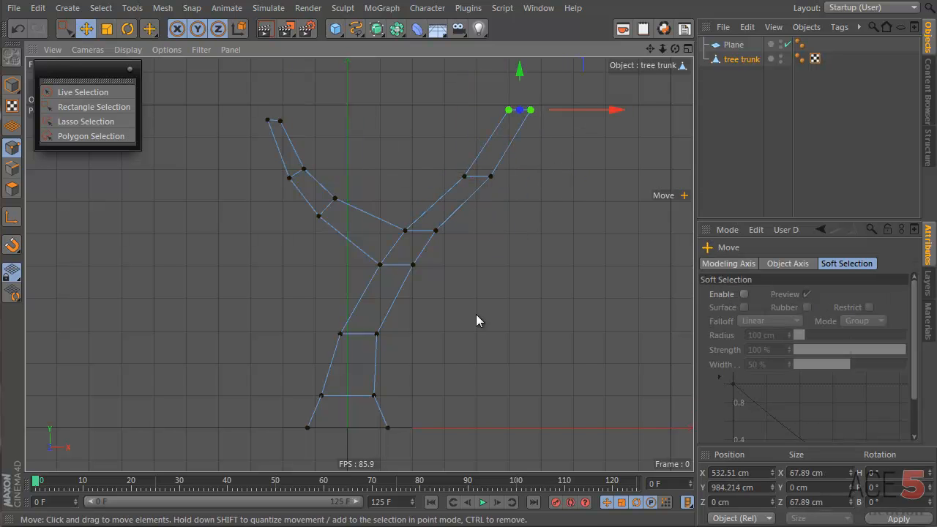
Step: Examine the whole forked trunk in perspective, finishing in model mode with the perspective view maximized
alt+right_drag(376, 171, 345, 184)
alt+middle_drag(369, 215, 354, 261)
alt+right_drag(360, 264, 388, 232)
middle_click(388, 232)
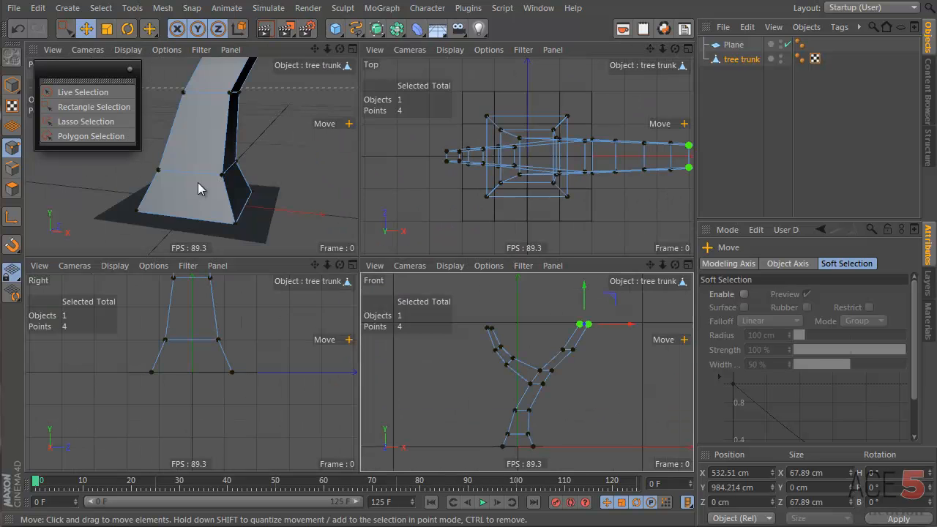
alt+right_drag(214, 164, 103, 184)
alt+middle_drag(226, 142, 246, 205)
alt+drag(239, 200, 214, 141)
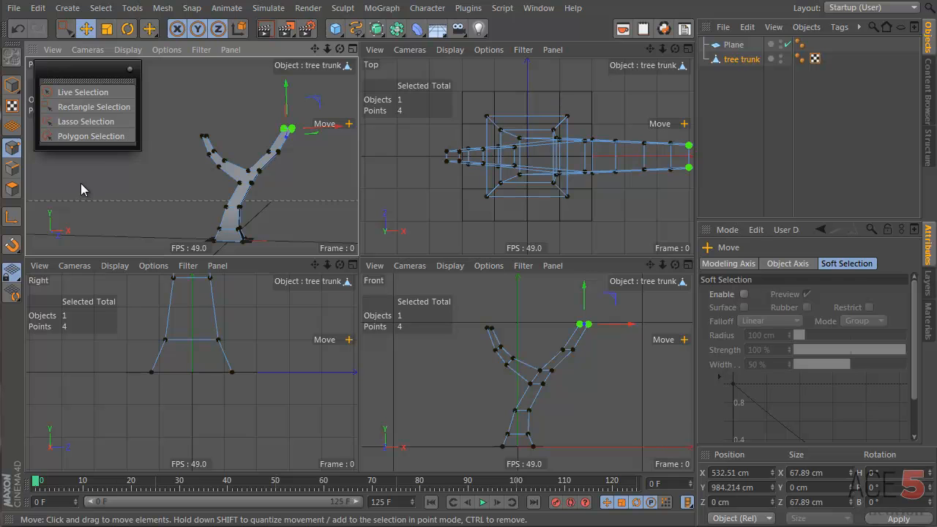
alt+drag(245, 205, 207, 176)
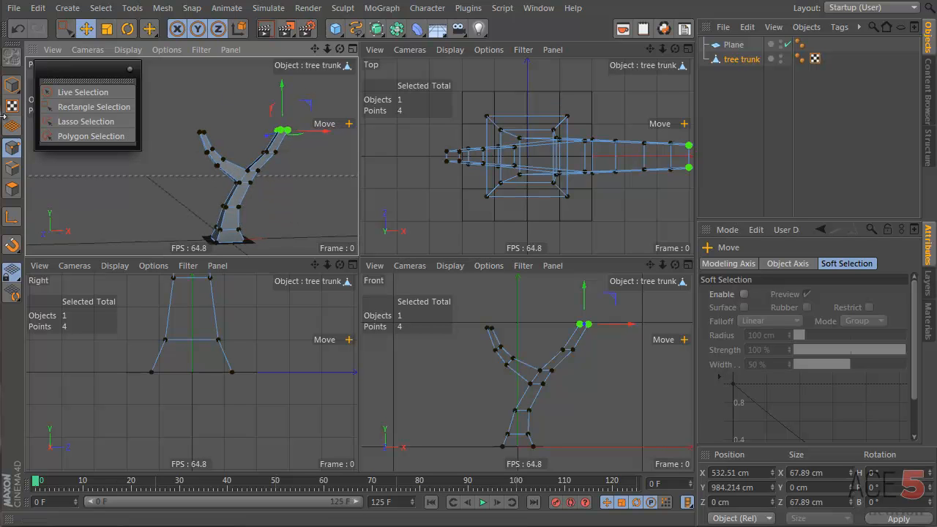
click(12, 84)
key(F1)
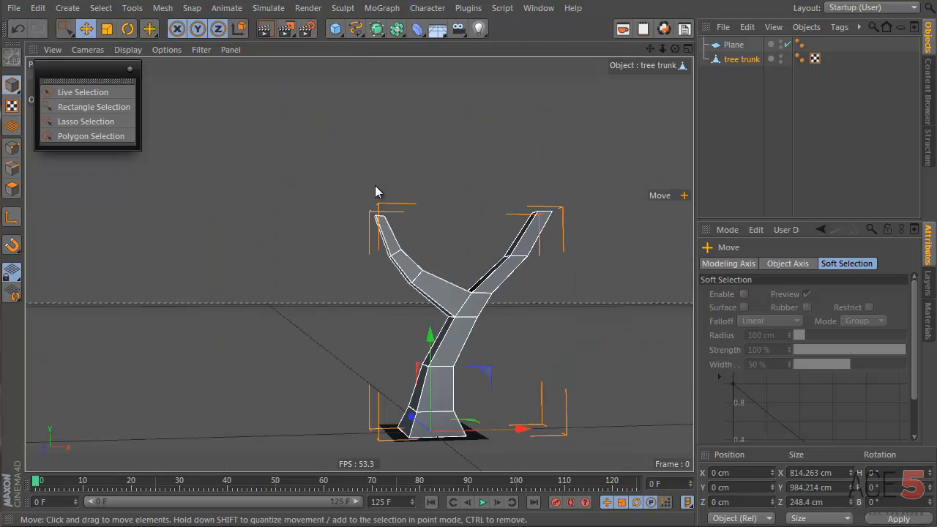
Step: Add a sphere primitive and raise it between the two branches to about Y 943 cm
alt+middle_drag(486, 303, 383, 257)
alt+drag(383, 256, 258, 58)
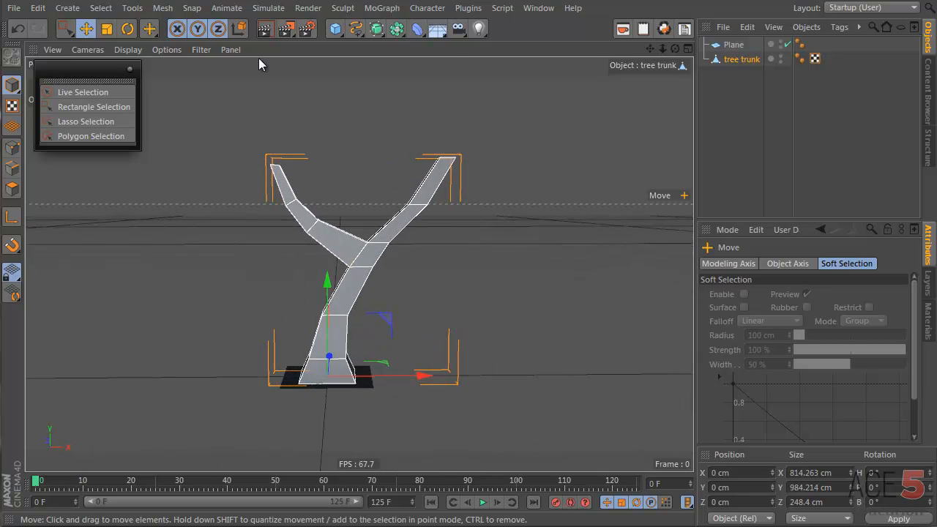
click(329, 30)
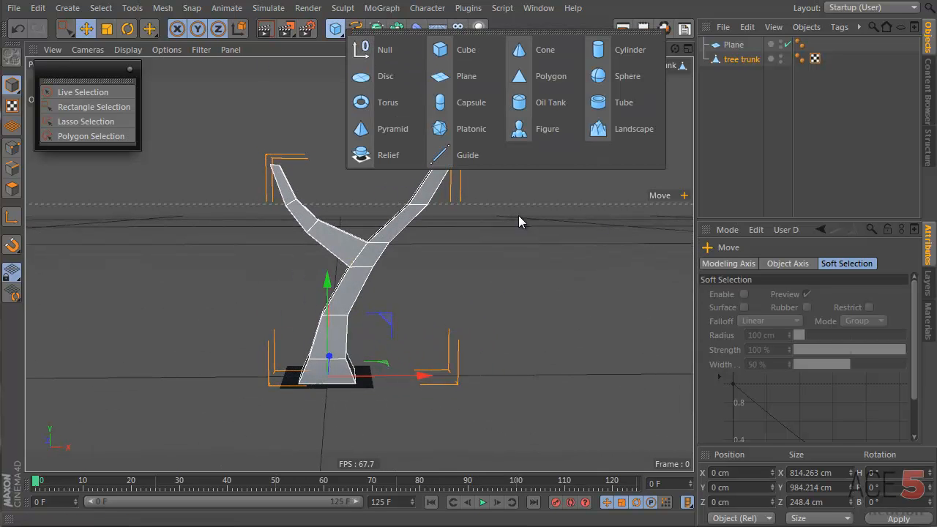
click(624, 78)
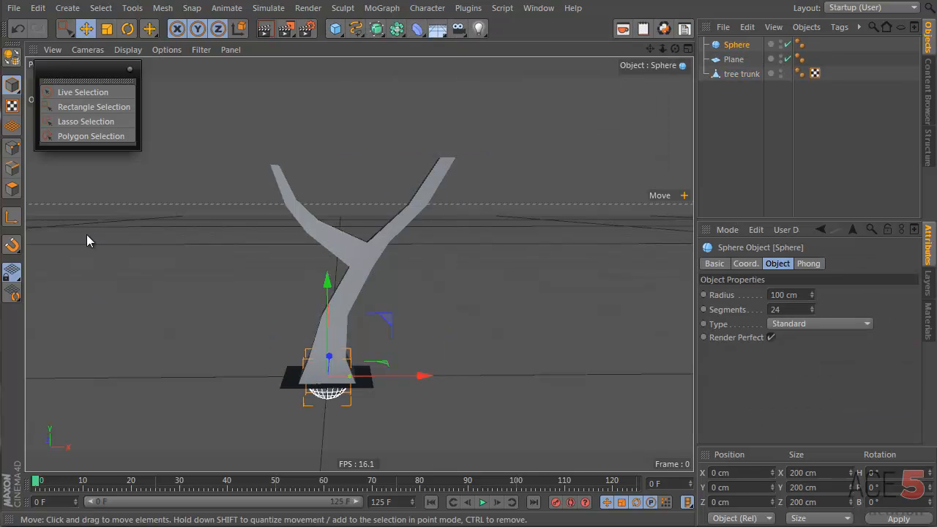
drag(323, 288, 336, 85)
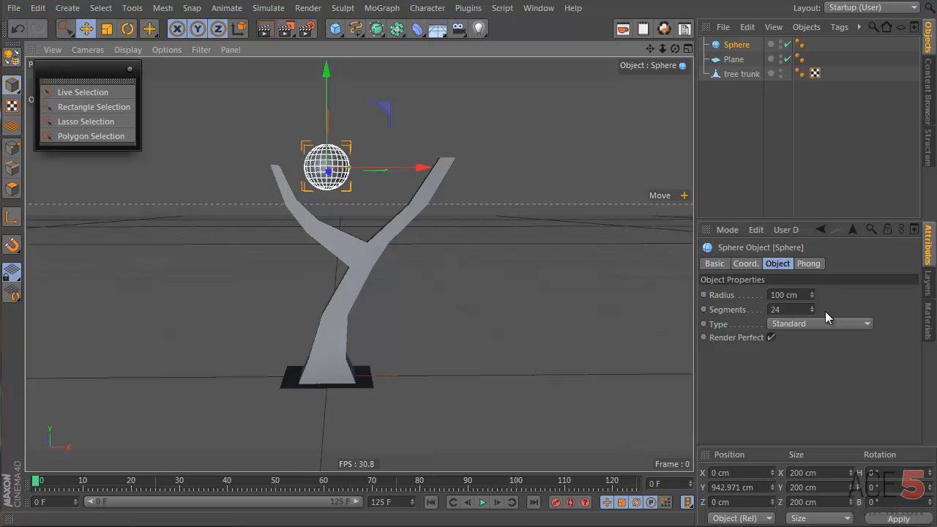
Step: Reduce the sphere to 7 segments and set its type to Hexahedron
drag(813, 312, 816, 312)
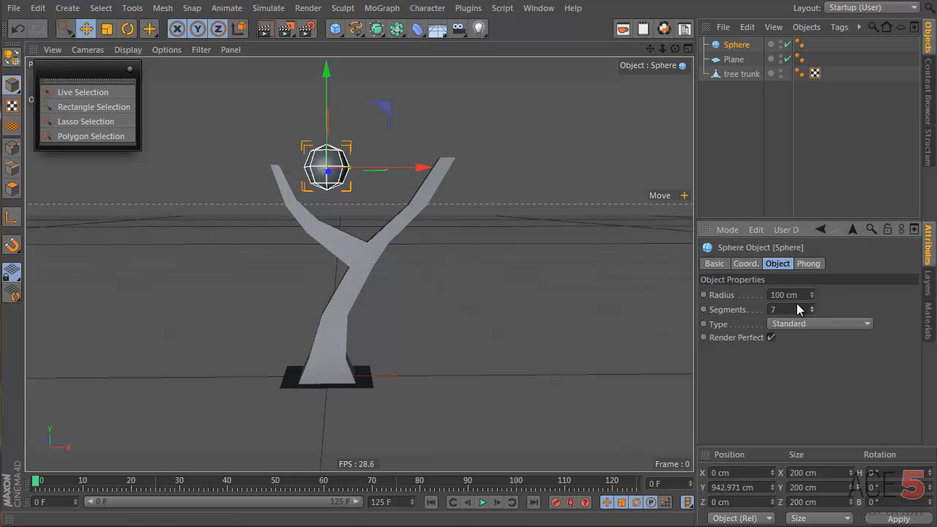
alt+right_drag(329, 162, 507, 173)
alt+drag(323, 156, 333, 258)
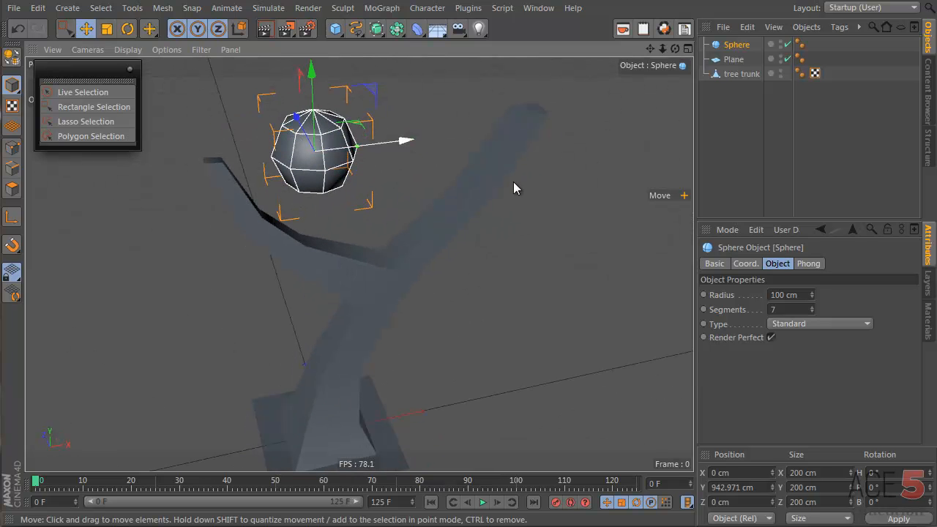
click(814, 324)
click(828, 352)
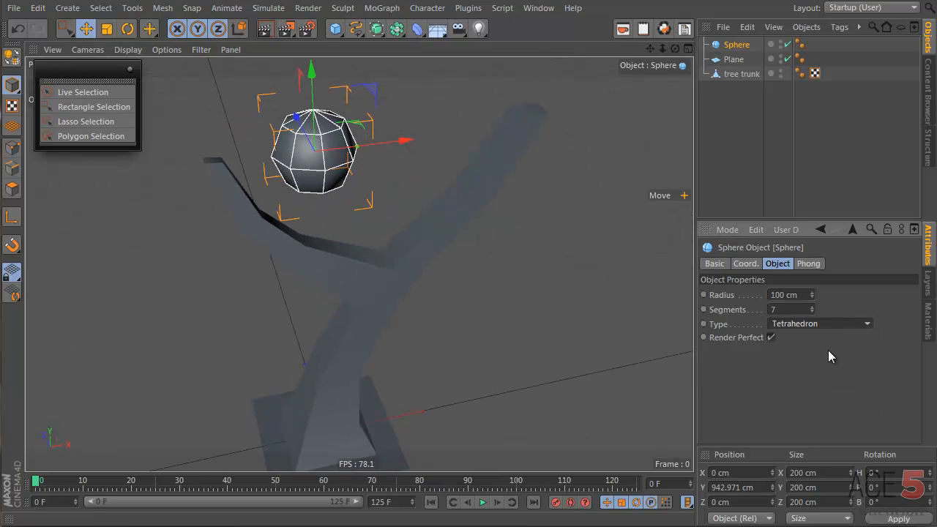
scroll(839, 325, down, 1)
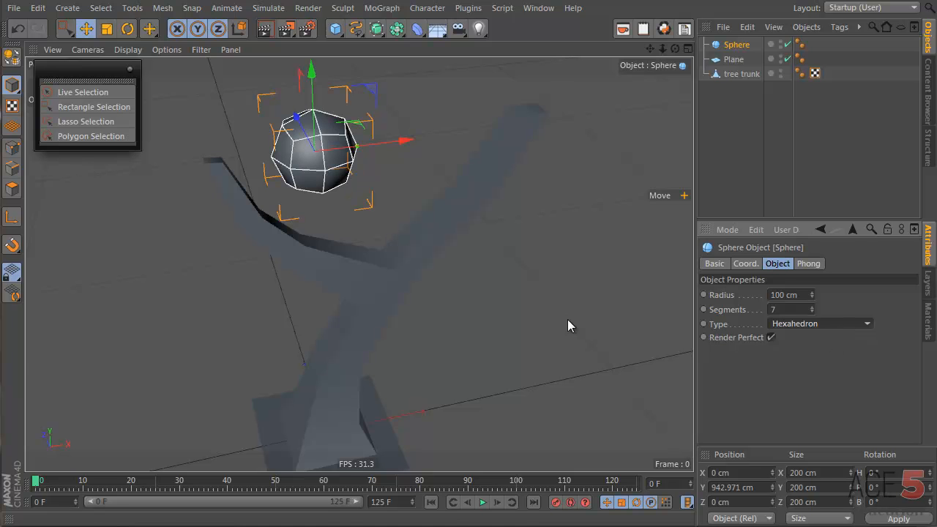
Step: Scale the sphere up uniformly to about 448 cm across
alt+drag(305, 152, 245, 95)
key(t)
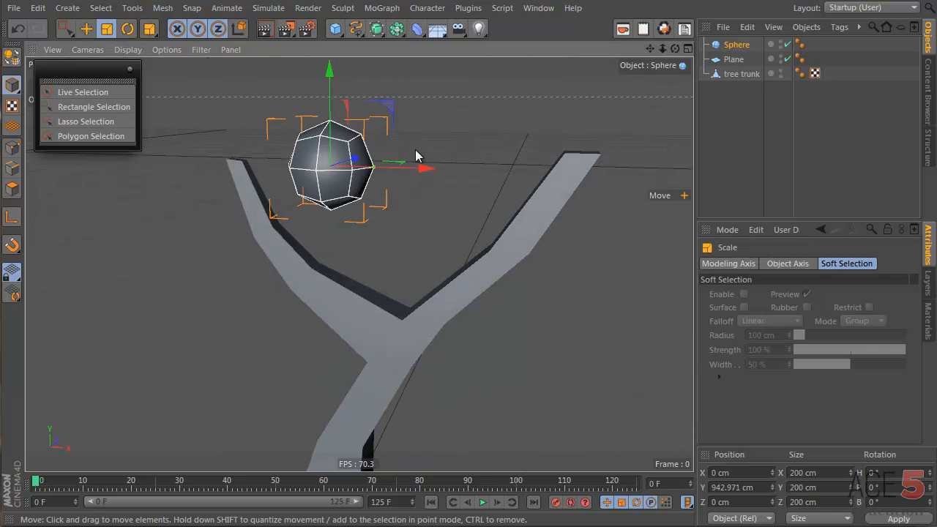
drag(415, 154, 573, 313)
scroll(318, 186, down, 3)
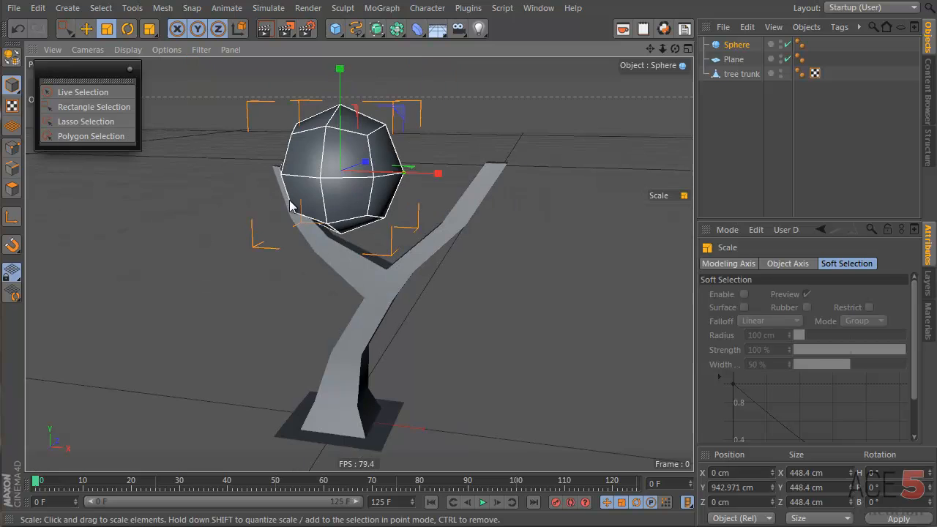
Step: Move the sphere onto the right branch tip at about X 481 cm, Y 1039 cm and enlarge it to about 599 cm
alt+drag(291, 206, 417, 146)
key(e)
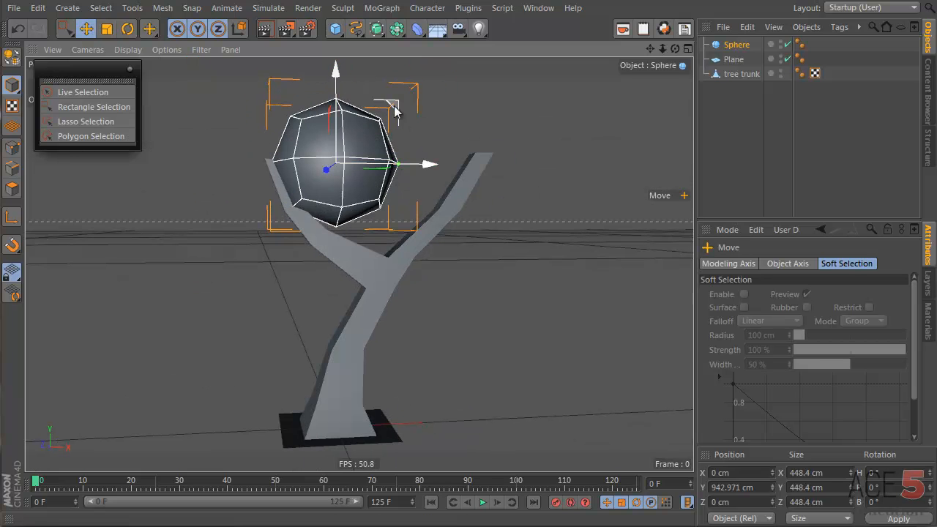
drag(396, 108, 525, 85)
scroll(399, 157, down, 3)
alt+drag(399, 157, 509, 136)
key(t)
Step: Duplicate the sphere onto the left branch tip, scale the copy to about 476 cm and place it at about X -143 cm, Y 926 cm
key(e)
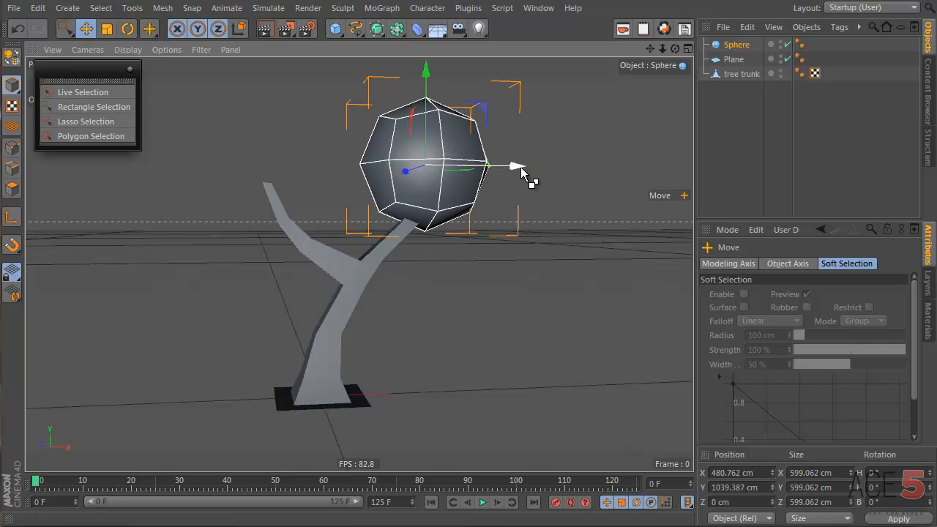
ctrl+drag(519, 168, 356, 173)
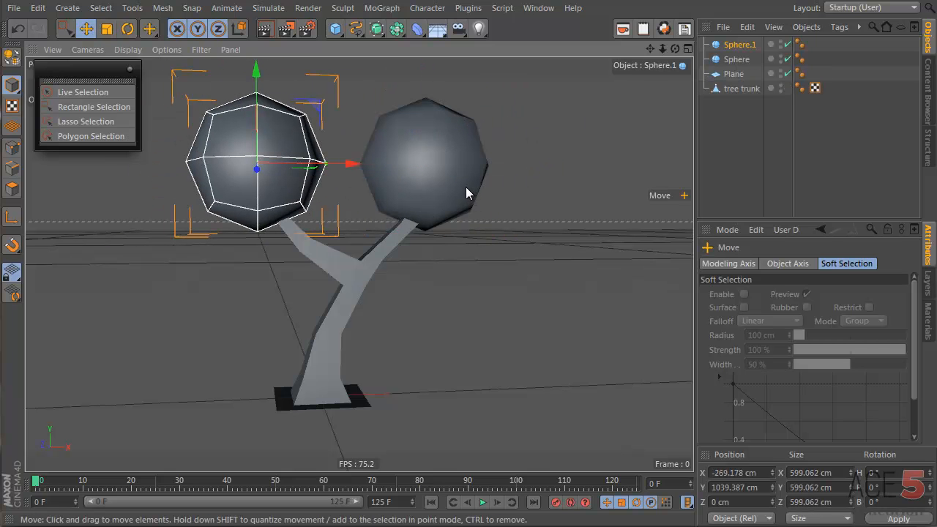
key(t)
drag(418, 110, 324, 155)
key(e)
drag(318, 107, 348, 134)
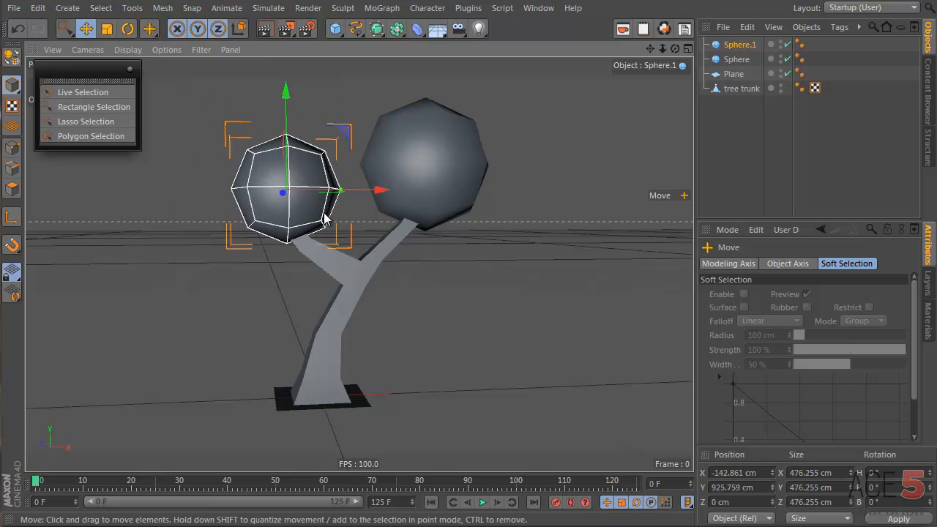
Step: Duplicate the left sphere into the gap above the fork, shrink the copy to about 285 cm and lower it to about Y 846 cm
alt+drag(346, 196, 450, 190)
key(t)
drag(527, 103, 298, 167)
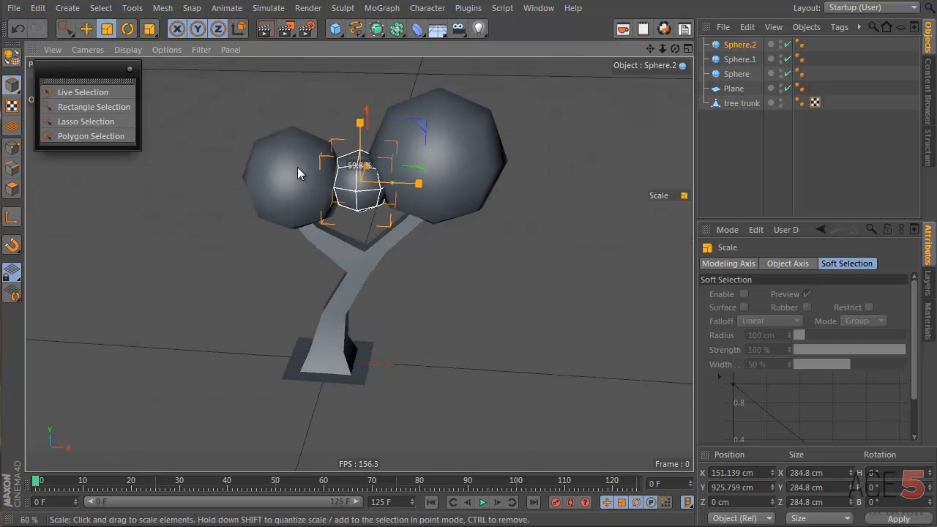
key(e)
alt+drag(401, 208, 359, 140)
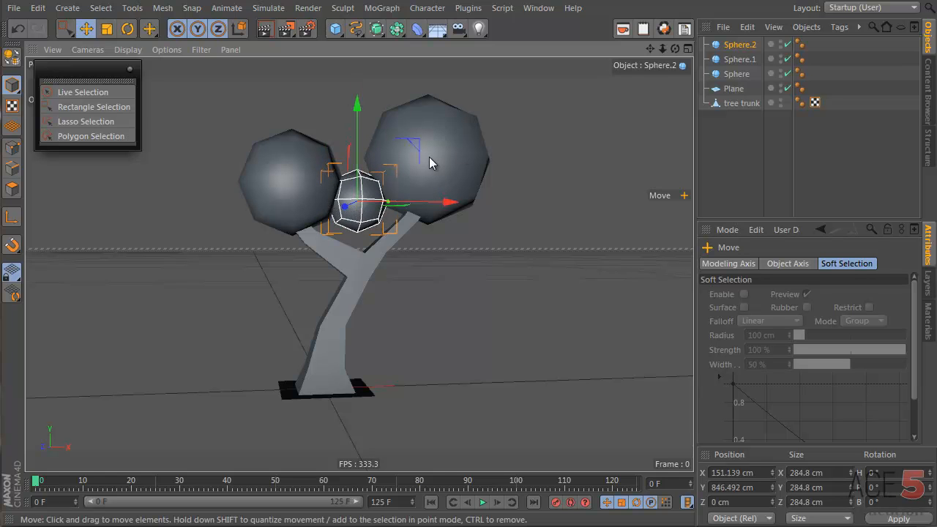
Step: Duplicate the small middle sphere to a spot above the left sphere, at about X -3 cm, Y 1189 cm
ctrl+drag(418, 151, 382, 71)
alt+middle_drag(339, 123, 330, 197)
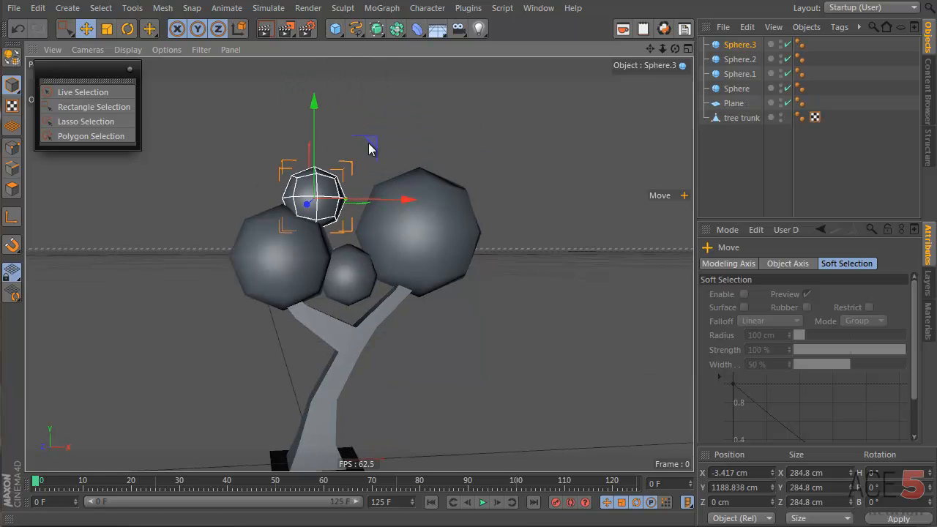
Step: Look through the perspective viewport's HUD and View settings
key(shift+v)
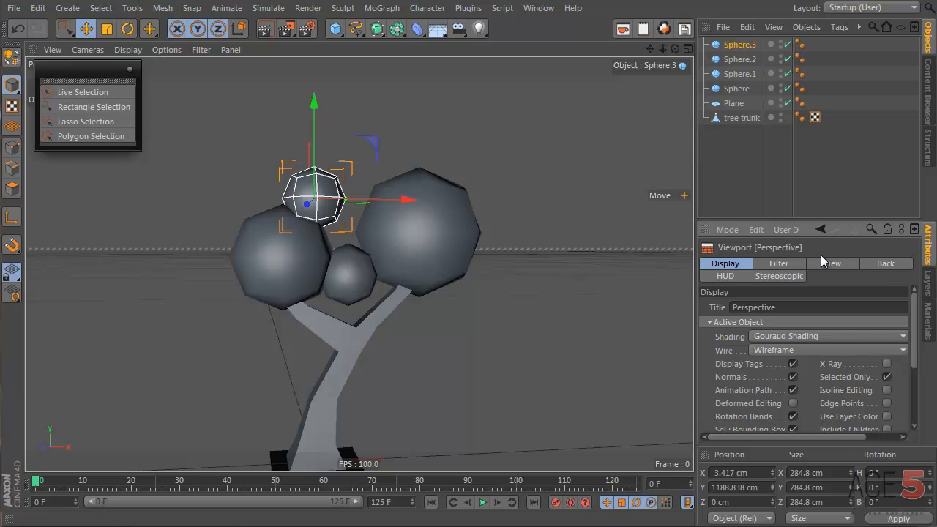
click(728, 277)
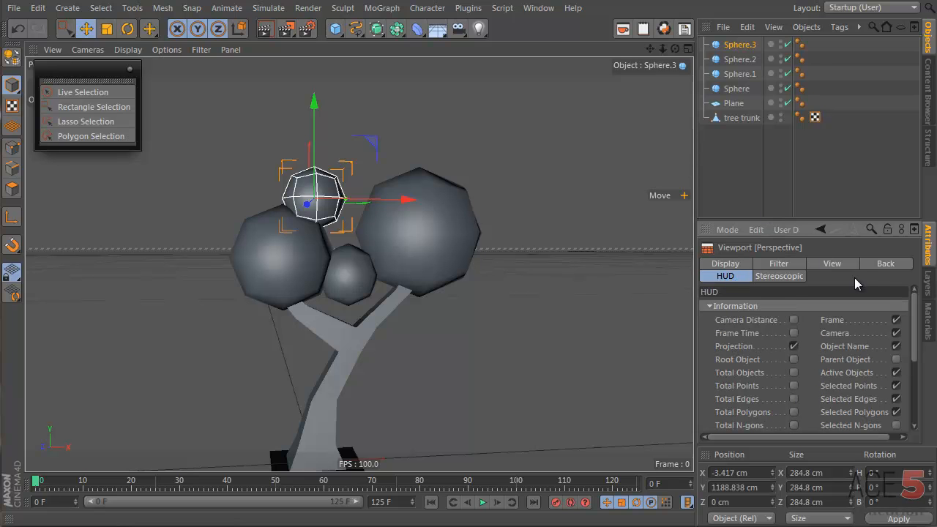
click(854, 264)
click(736, 277)
scroll(916, 337, down, 3)
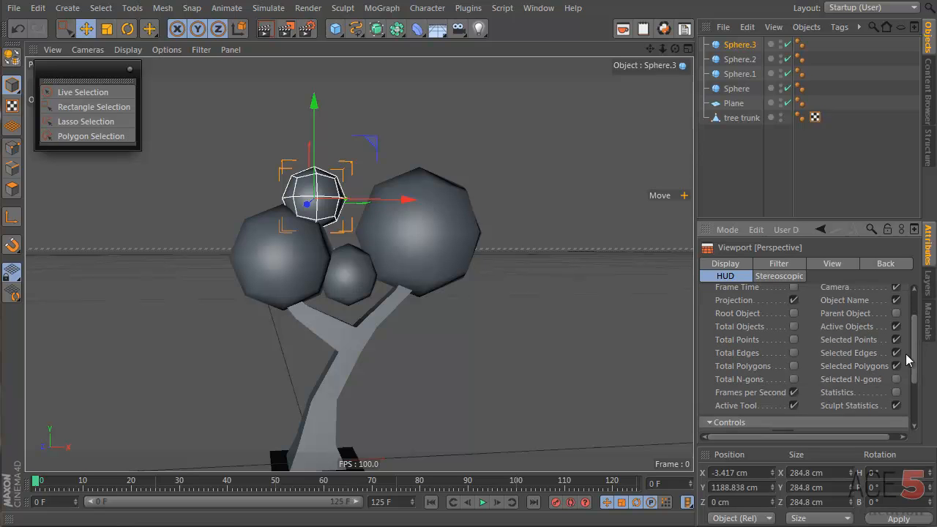
scroll(920, 338, down, 5)
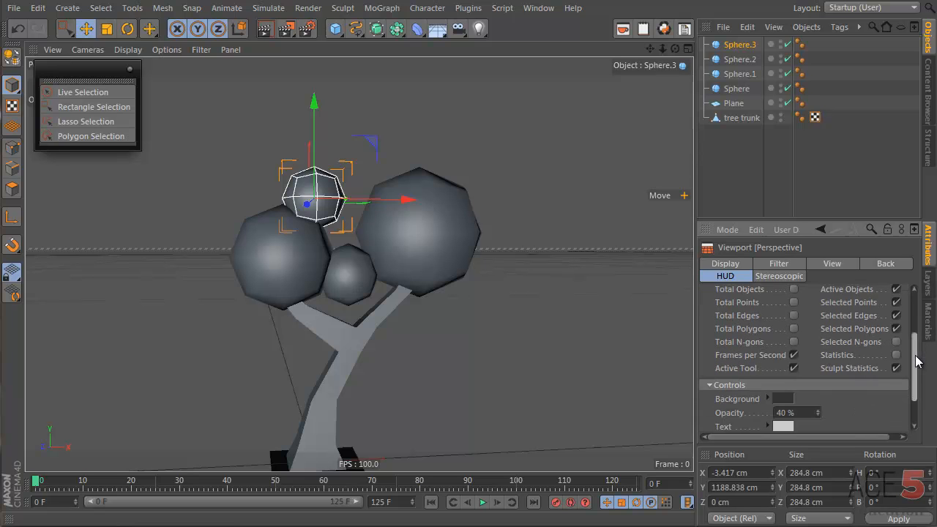
scroll(924, 338, up, 5)
scroll(919, 339, up, 4)
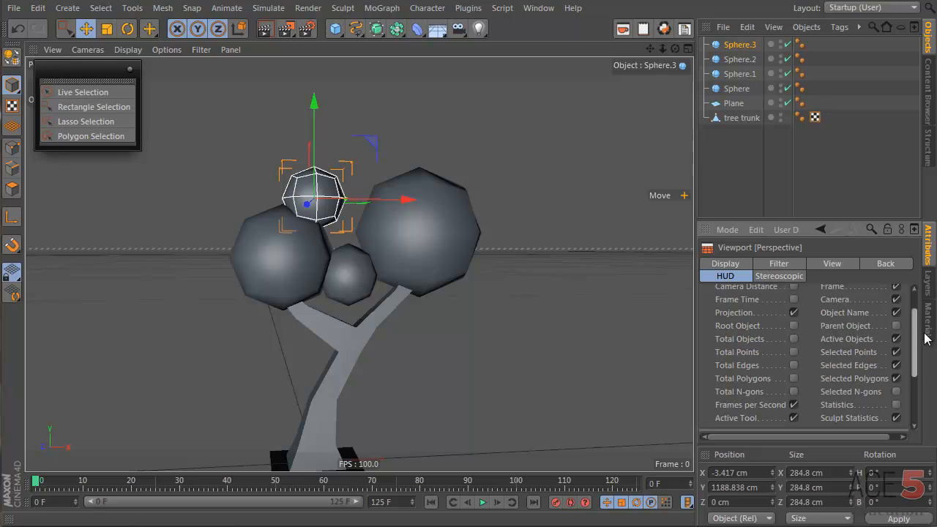
click(849, 269)
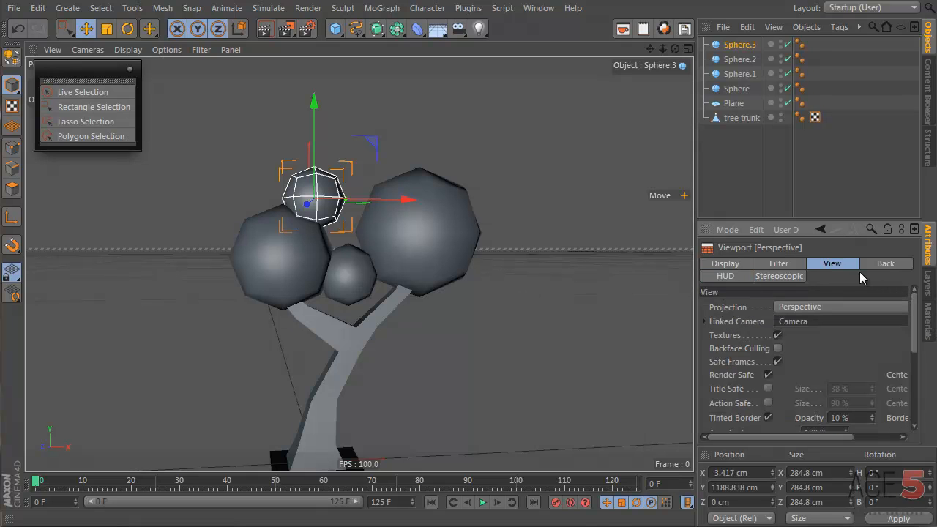
drag(915, 326, 915, 379)
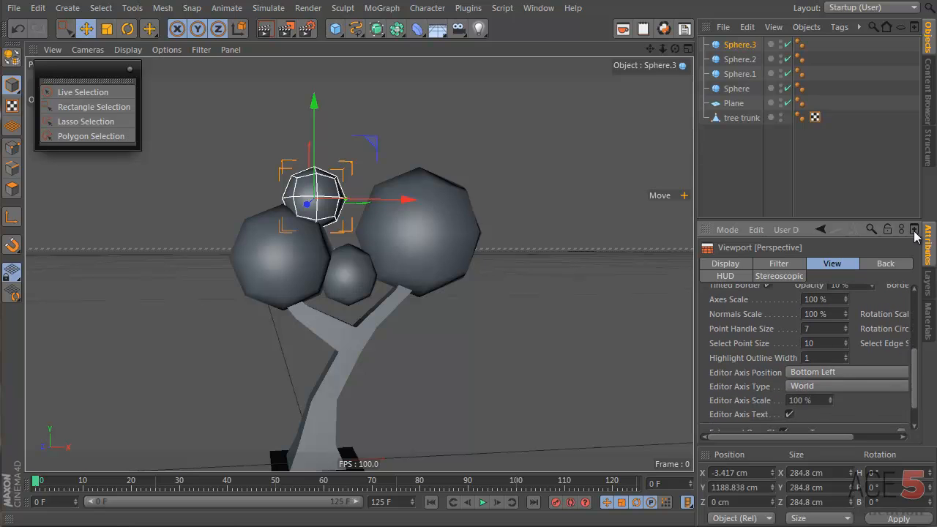
Step: Examine the viewport's View, Back and Filter options, including Axis Bands, in a separate enlarged Attributes window, and close that window
click(915, 229)
drag(918, 108, 322, 38)
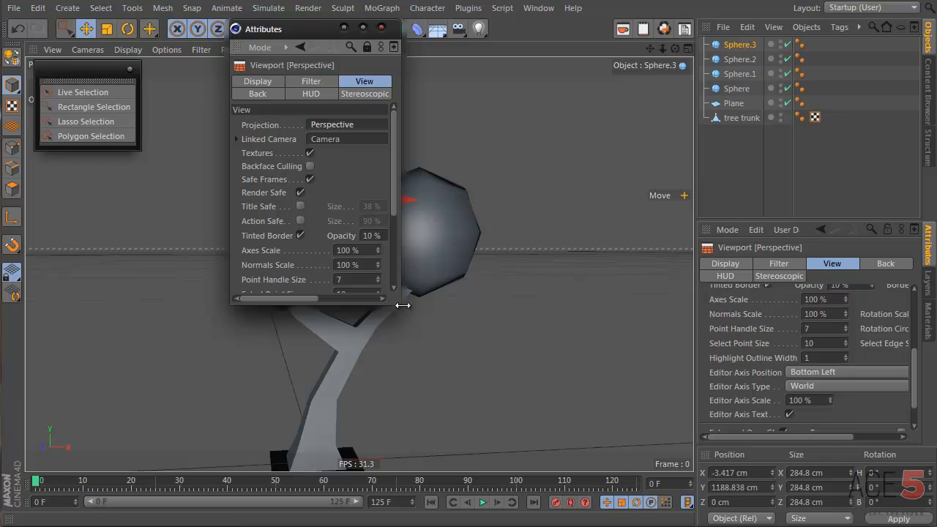
drag(400, 304, 655, 456)
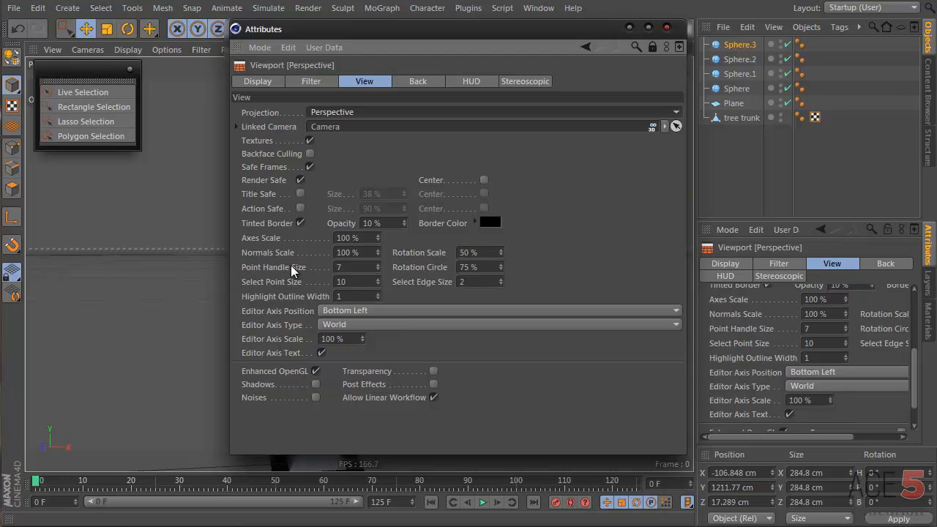
click(409, 81)
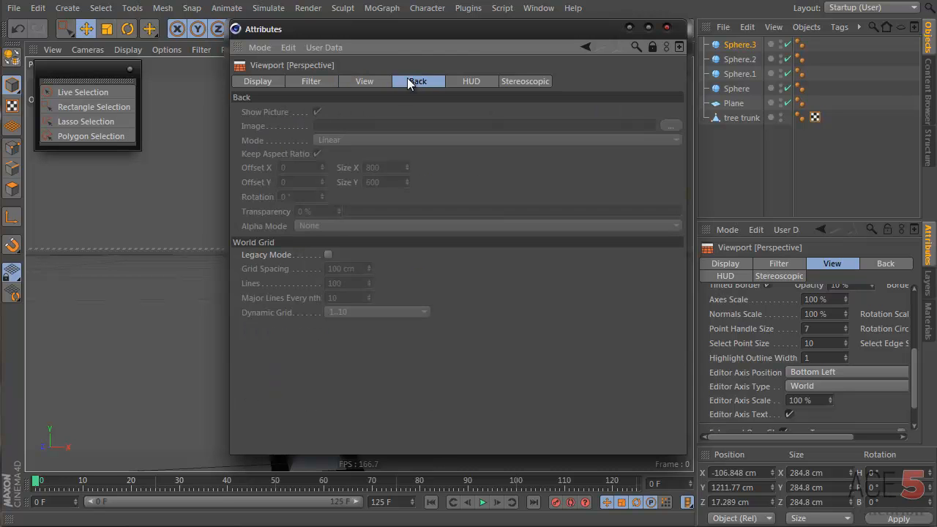
click(326, 83)
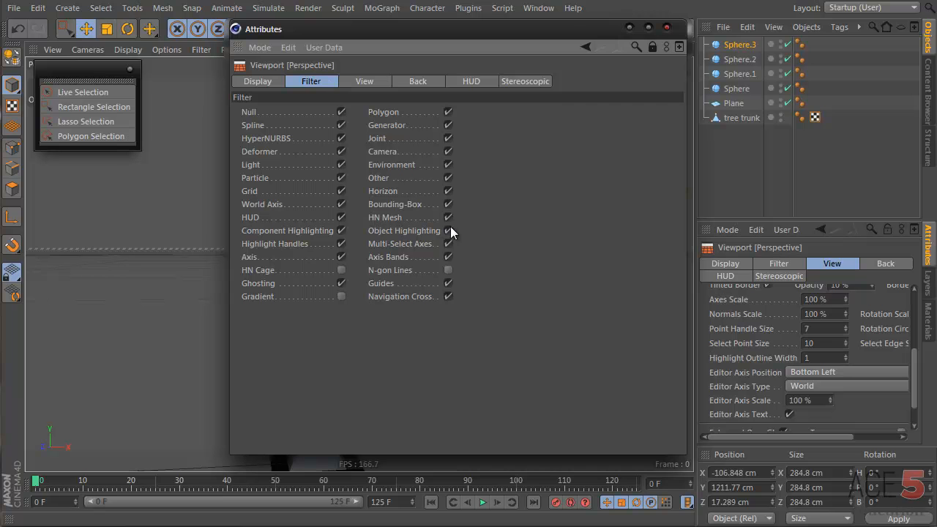
click(447, 257)
drag(512, 28, 776, 196)
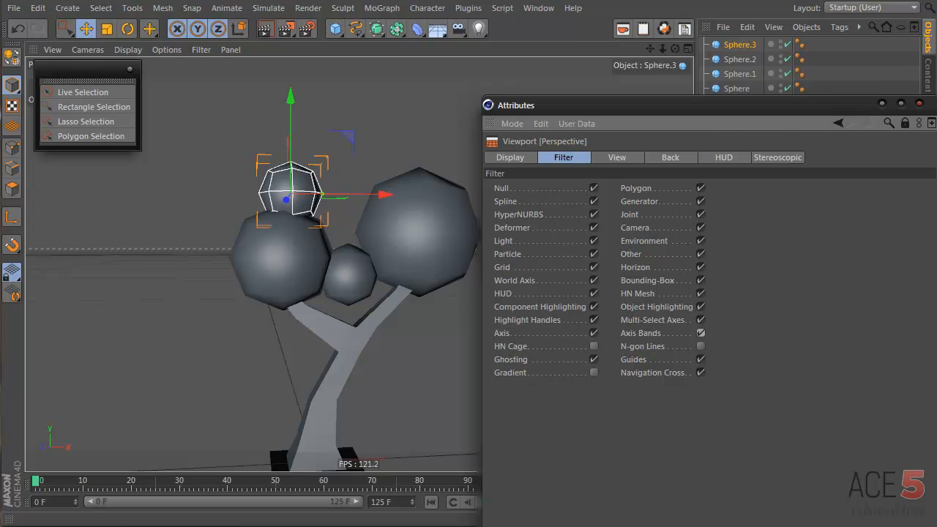
click(920, 105)
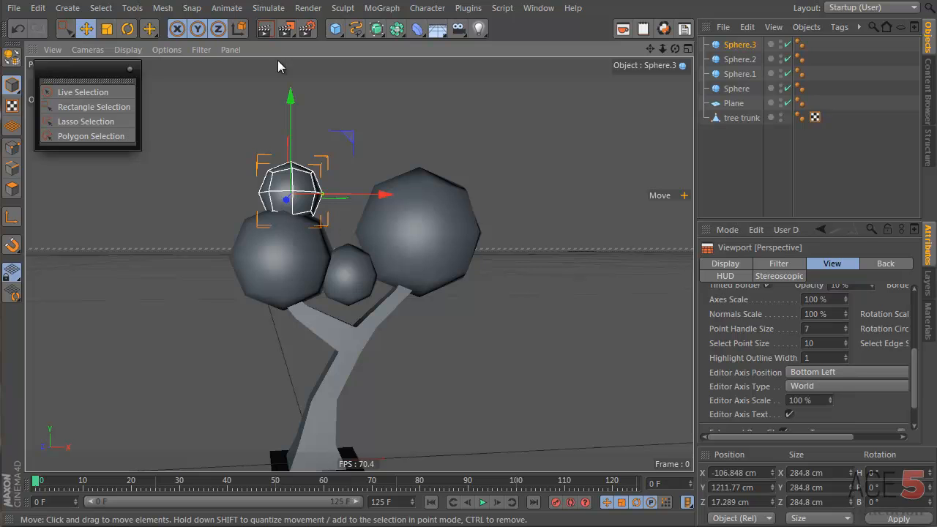
Step: Shift the small upper sphere toward the gap between the two large spheres and scale it down
alt+drag(388, 187, 214, 40)
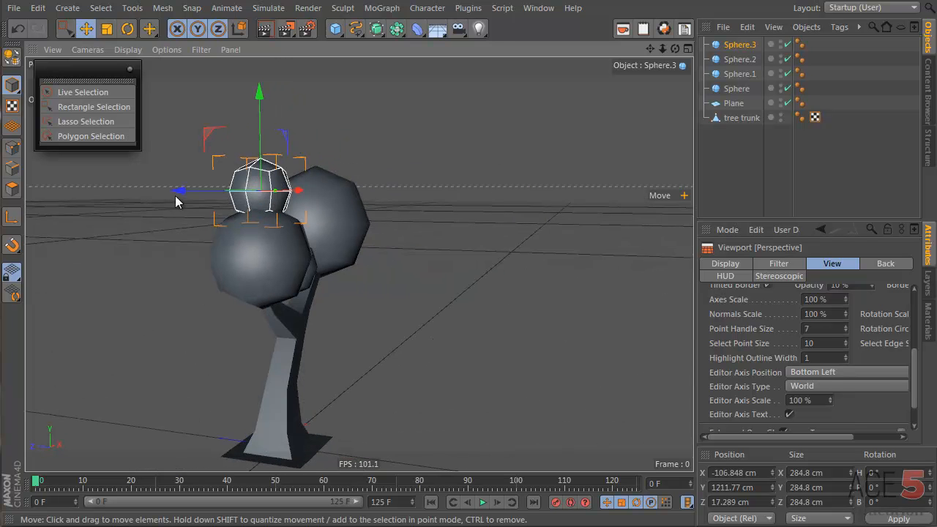
alt+drag(371, 248, 378, 101)
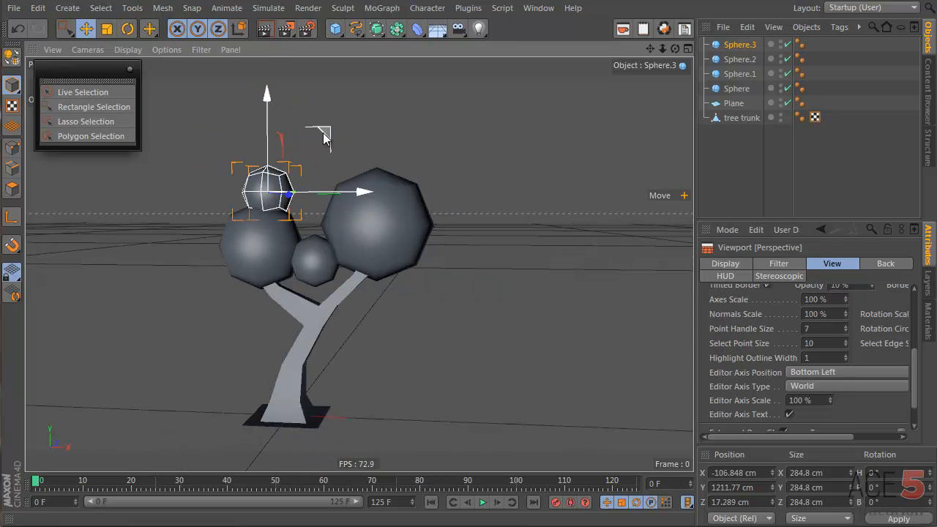
drag(321, 133, 348, 150)
alt+drag(405, 219, 456, 173)
key(t)
drag(388, 163, 328, 159)
alt+drag(291, 229, 249, 217)
Step: Duplicate the middle sphere upward to about Y 1016 cm and shrink the copy to about 164 cm
click(322, 249)
key(e)
key(t)
key(e)
drag(327, 168, 331, 179)
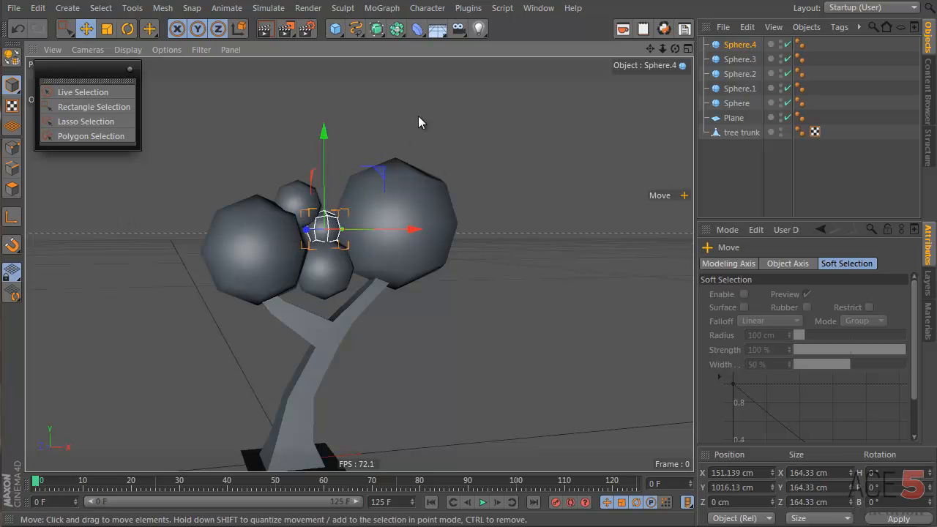
Step: Select the sphere just above the fork and scale it down to about 217 cm
click(418, 117)
alt+drag(307, 280, 376, 282)
click(322, 300)
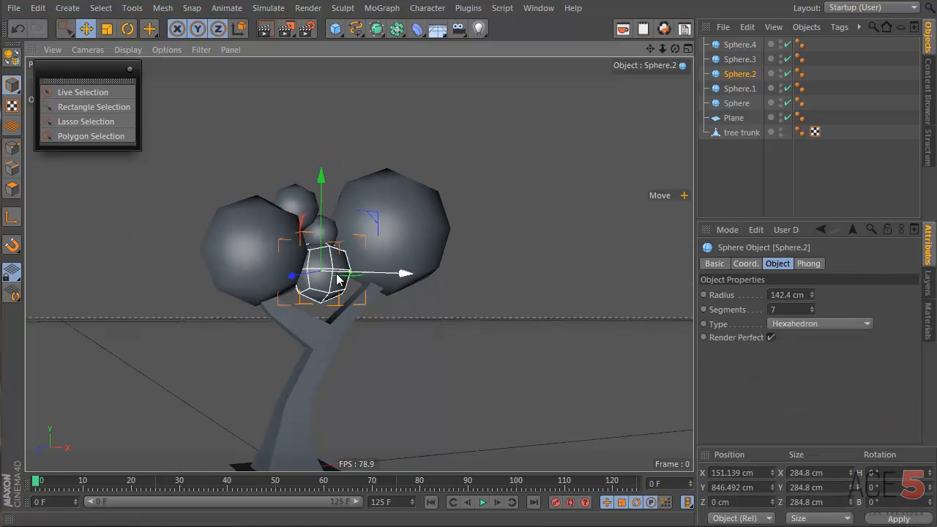
key(e)
key(t)
drag(305, 302, 247, 259)
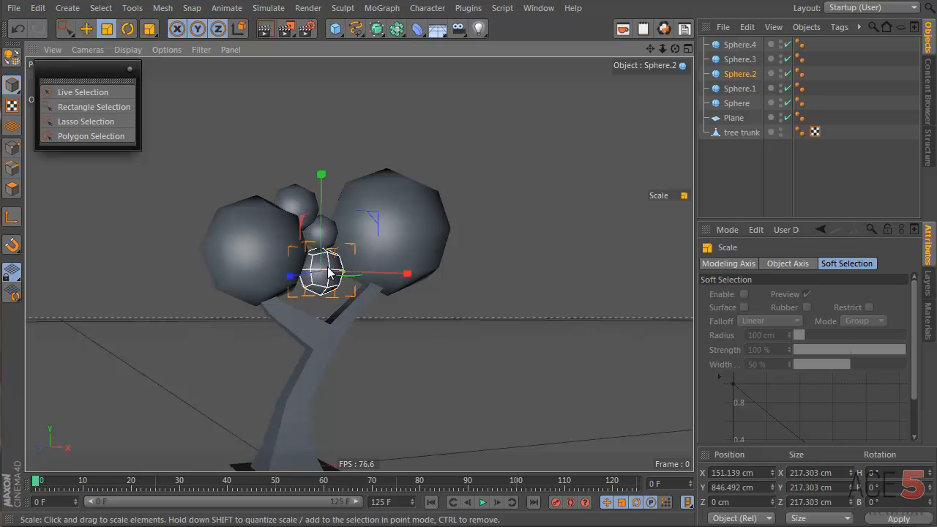
Step: Scale the sphere just above the fork up to about 322 cm
key(e)
alt+drag(321, 277, 258, 286)
key(t)
drag(483, 247, 513, 226)
Step: Select the upper sphere beside the smaller large sphere and shift it slightly sideways toward that sphere
click(296, 202)
key(e)
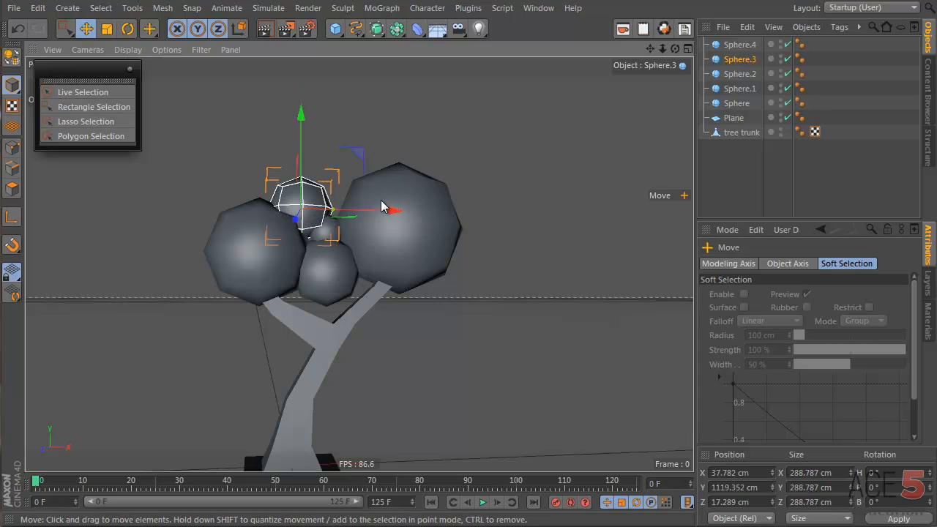
mouse_move(365, 159)
mouse_down()
mouse_move(337, 157)
mouse_move(350, 161)
mouse_up()
click(365, 120)
Step: Move the sphere above the fork forward to about Z -107 cm and enlarge it to about 379 cm
alt+drag(441, 229, 417, 271)
click(299, 264)
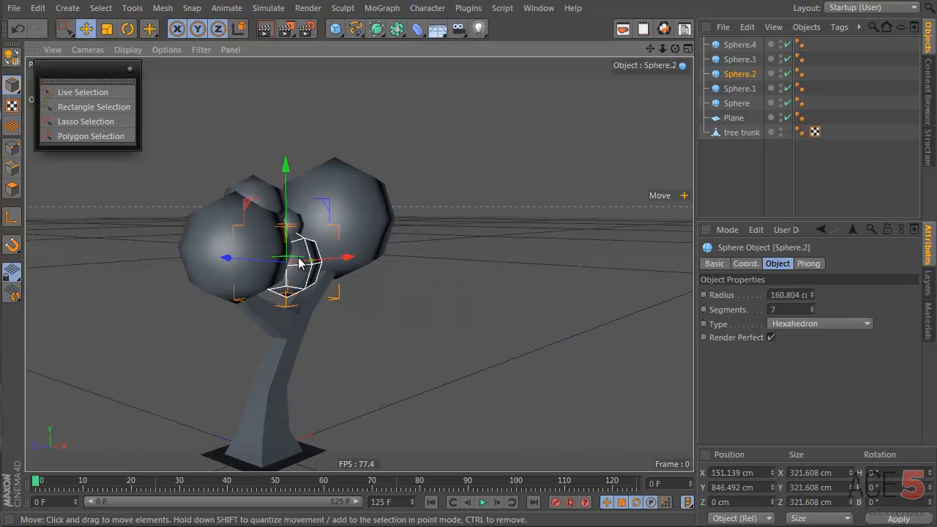
drag(226, 252, 257, 262)
key(t)
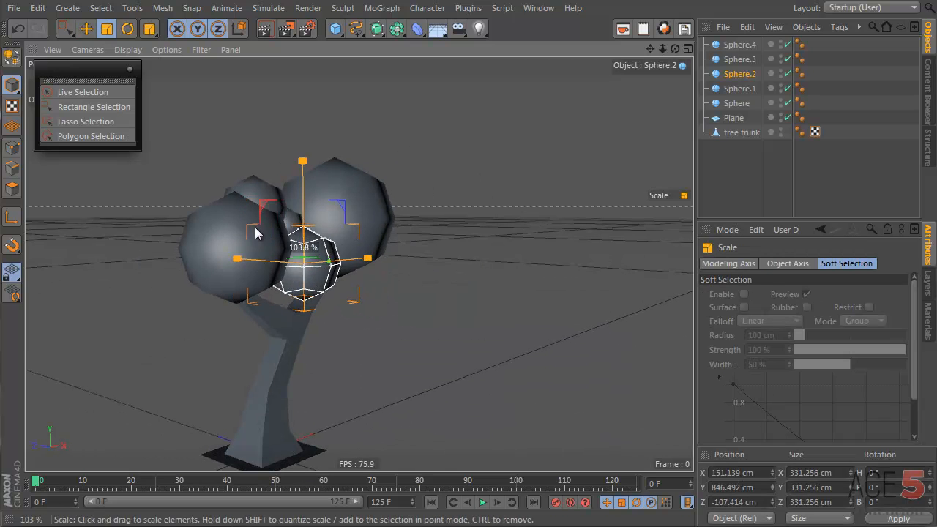
drag(315, 252, 262, 249)
click(182, 234)
click(302, 252)
alt+drag(308, 162, 295, 193)
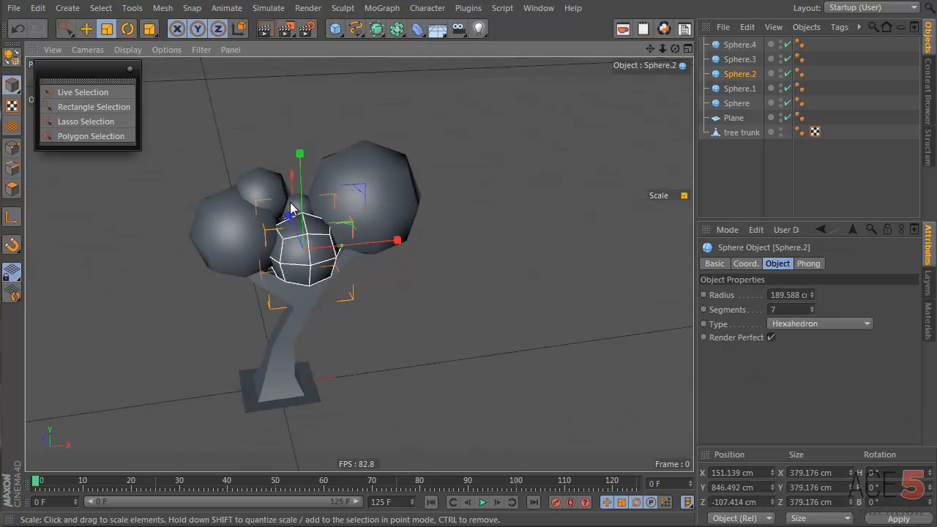
Step: Duplicate the small middle sphere upward to about Y 1131 cm and shrink the copy to about 104 cm
click(291, 208)
key(e)
ctrl+drag(295, 156, 296, 130)
alt+drag(320, 195, 245, 248)
drag(407, 178, 379, 183)
key(t)
drag(430, 157, 217, 206)
alt+drag(306, 220, 475, 98)
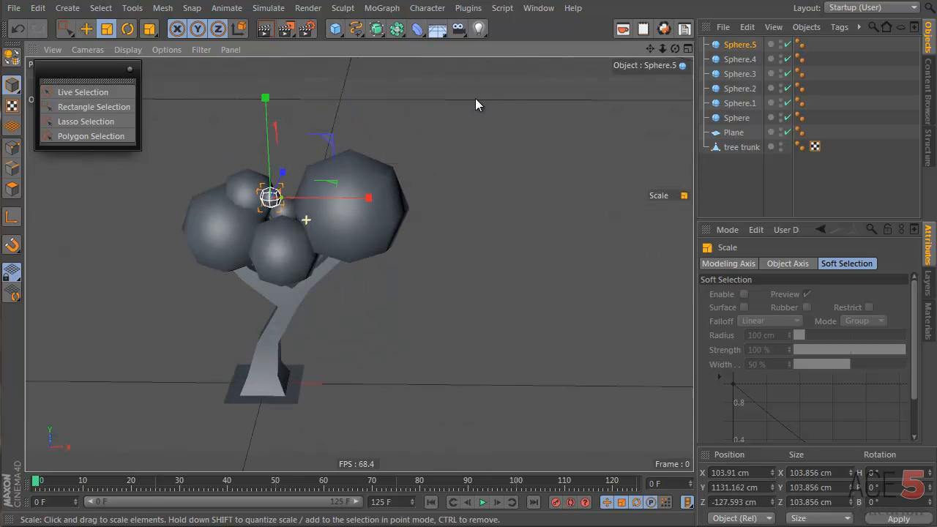
Step: Move the smallest sphere down into the foliage gap at about X 51 cm, Y 1032 cm, and deselect it
alt+right_drag(213, 213, 333, 167)
alt+drag(309, 253, 337, 207)
key(e)
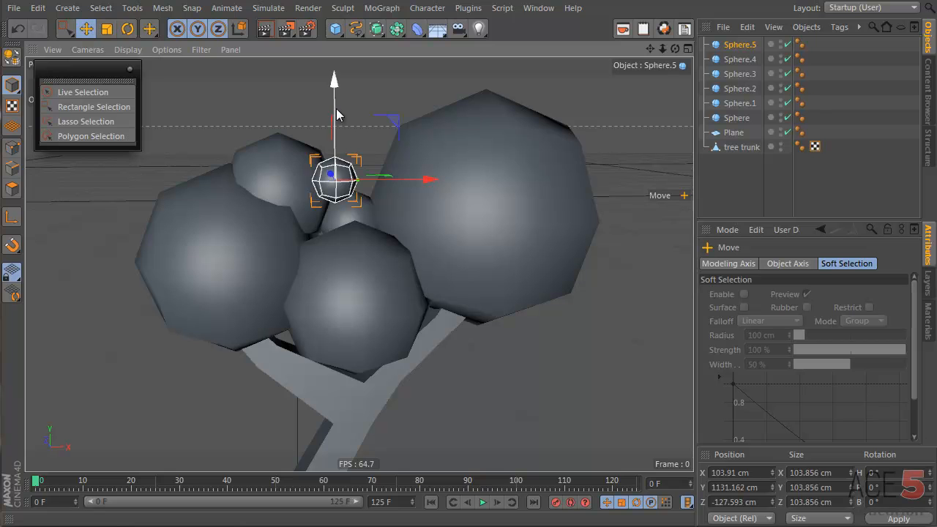
drag(336, 108, 332, 148)
drag(401, 218, 375, 218)
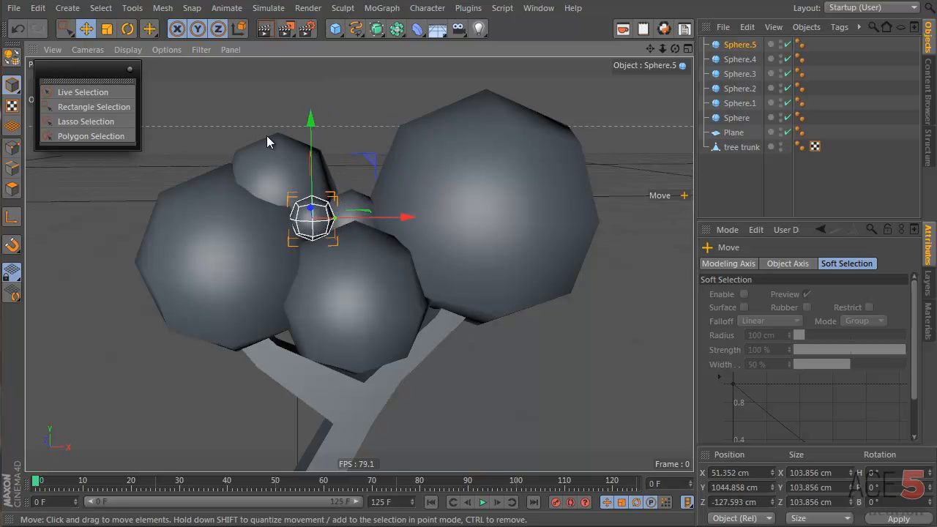
drag(307, 144, 311, 154)
key(ctrl+shift+a)
alt+right_drag(290, 257, 228, 291)
alt+drag(227, 293, 313, 227)
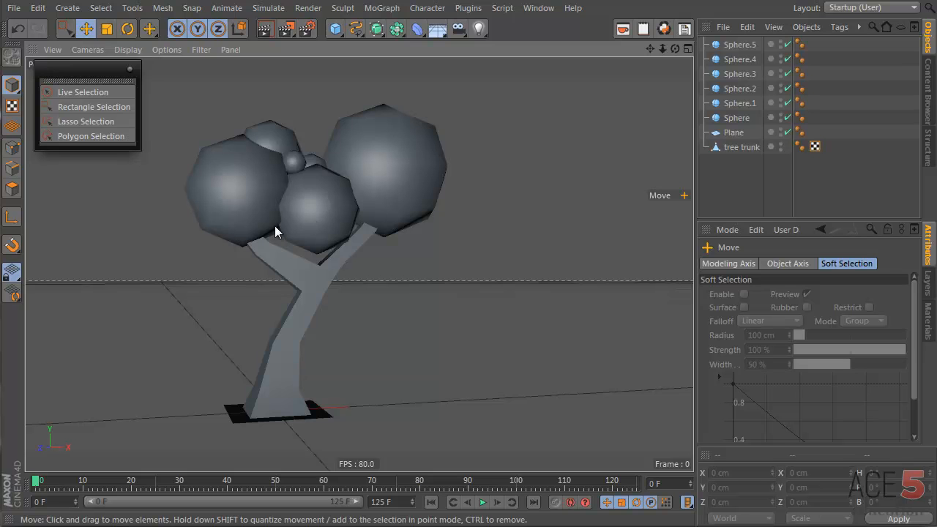
alt+drag(379, 170, 337, 170)
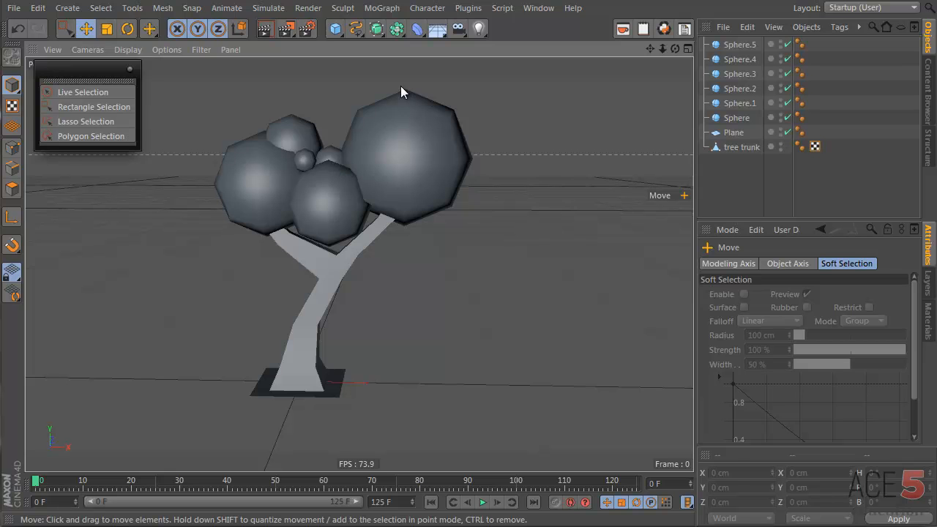
click(444, 107)
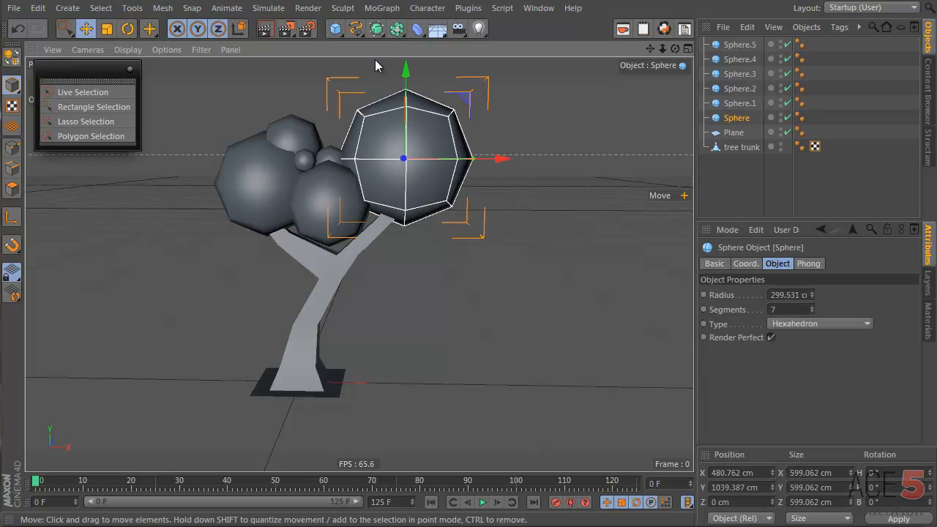
click(590, 137)
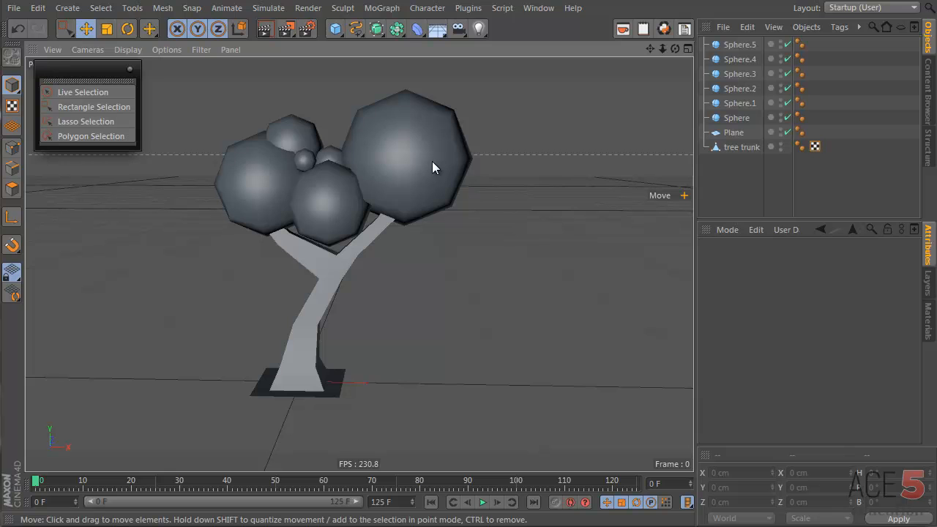
Step: Lower the Phong Angle of the smallest sphere's Phong tag to 25°
click(801, 45)
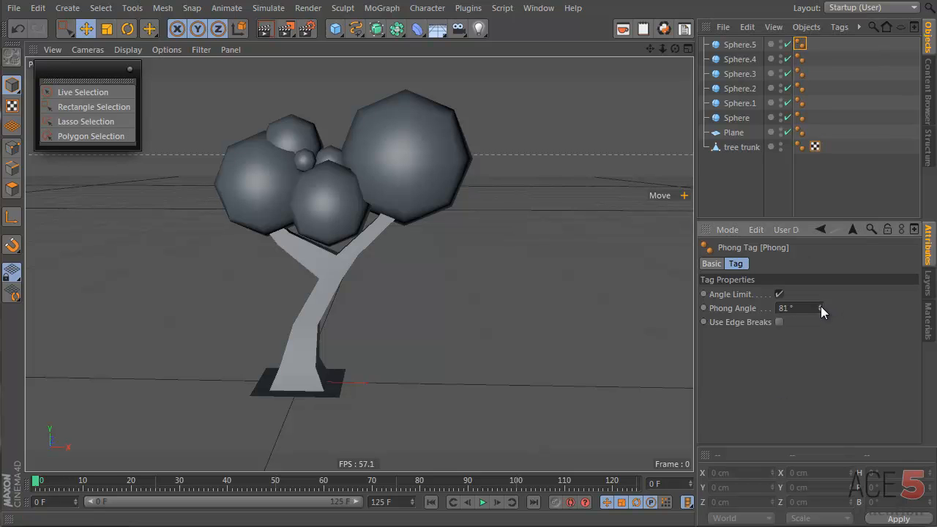
mouse_move(821, 306)
mouse_down()
mouse_move(821, 294)
mouse_move(820, 305)
mouse_up()
click(305, 161)
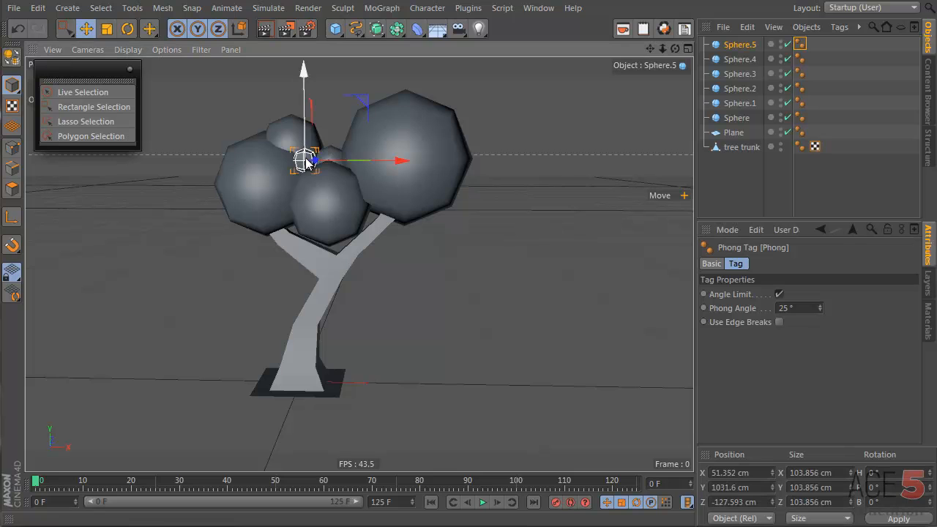
Step: Lower the Phong Angle of the largest sphere's Phong tag to 21°
click(379, 195)
click(800, 118)
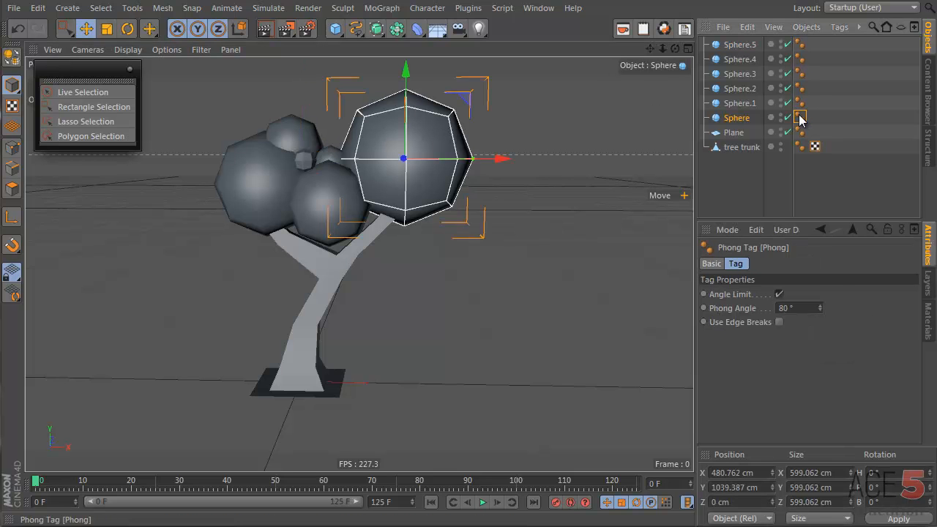
drag(823, 304, 822, 305)
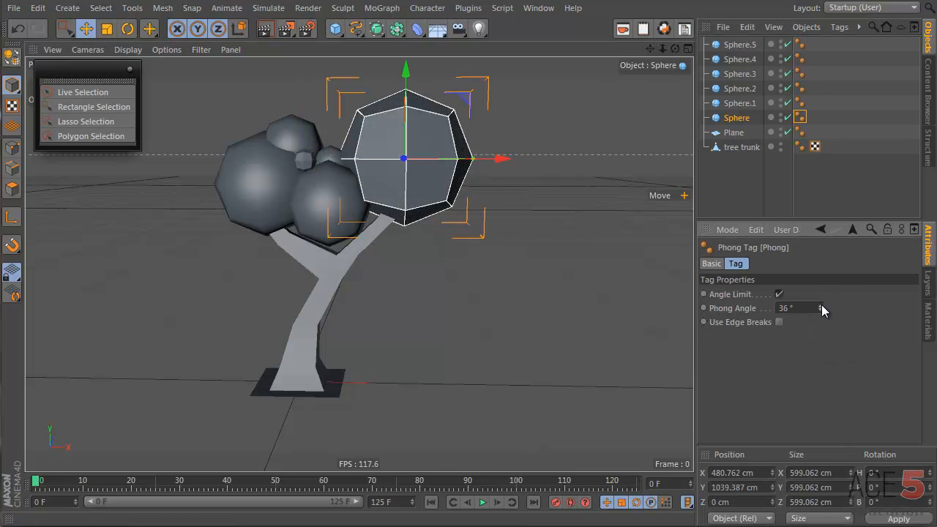
click(755, 160)
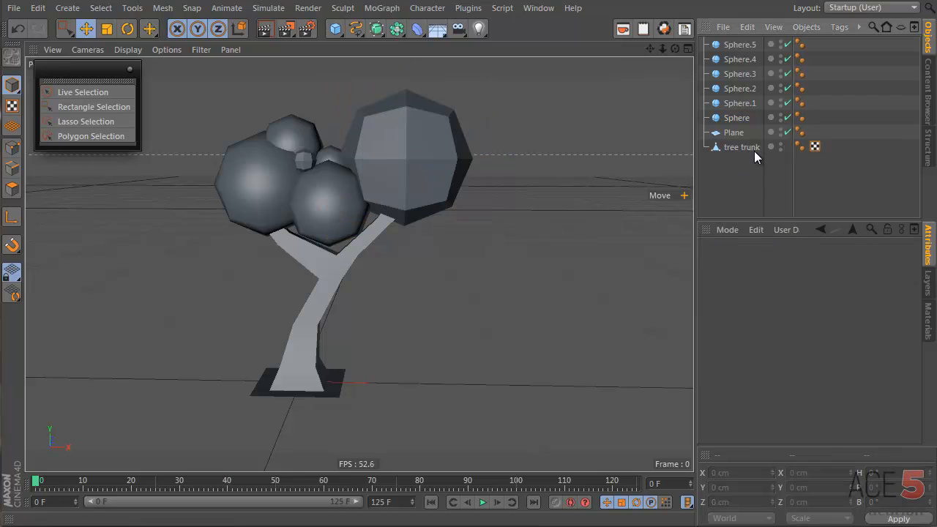
click(802, 119)
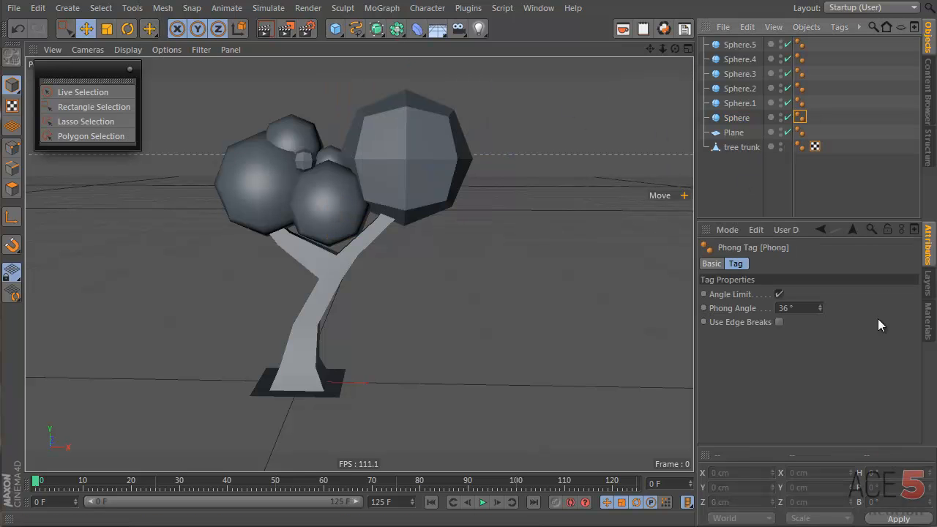
drag(819, 304, 819, 308)
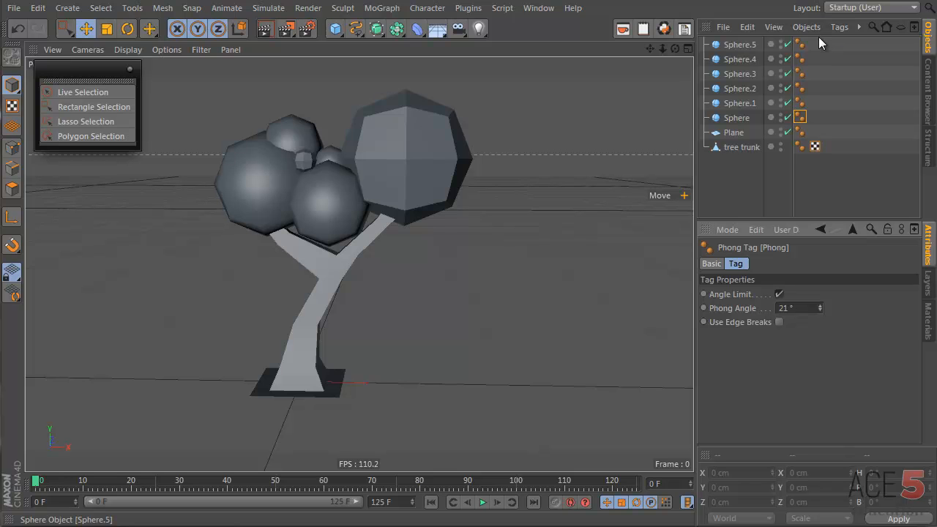
Step: Delete the Phong tags from all the spheres, the plane and the tree trunk
drag(825, 39, 801, 141)
key(Delete)
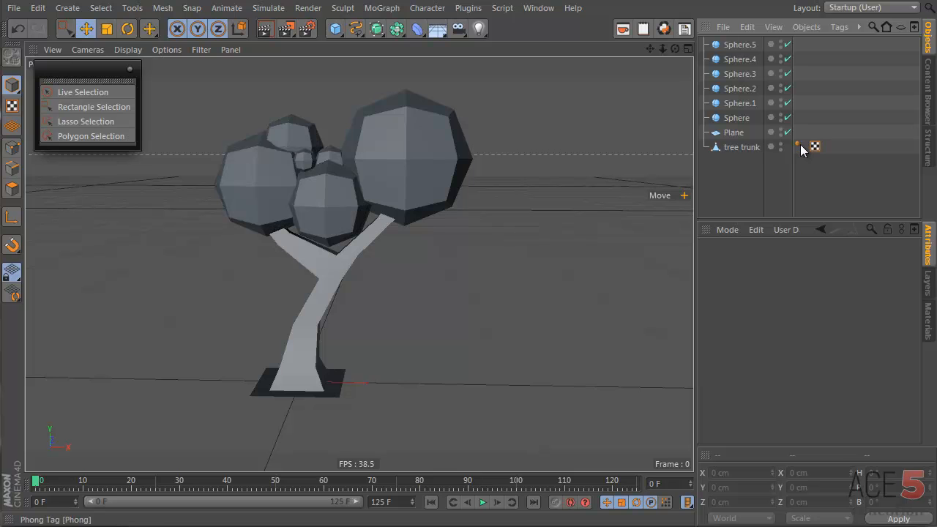
click(803, 146)
key(Delete)
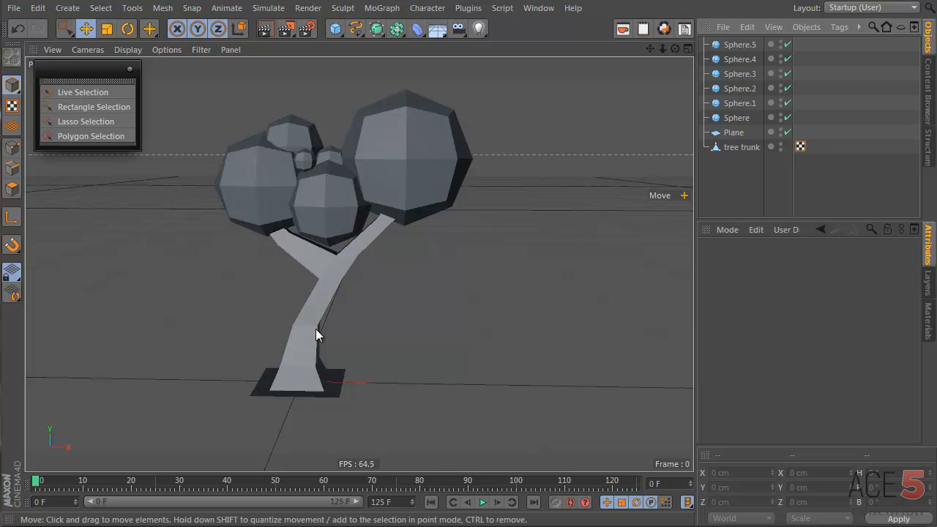
alt+drag(316, 329, 368, 349)
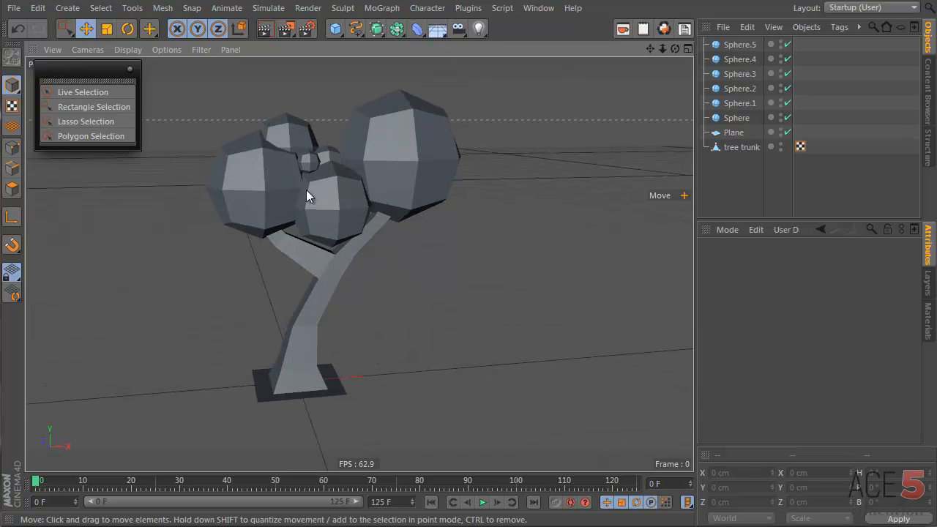
Step: Rotate the two large foliage spheres to different angles so their facets no longer line up
click(128, 30)
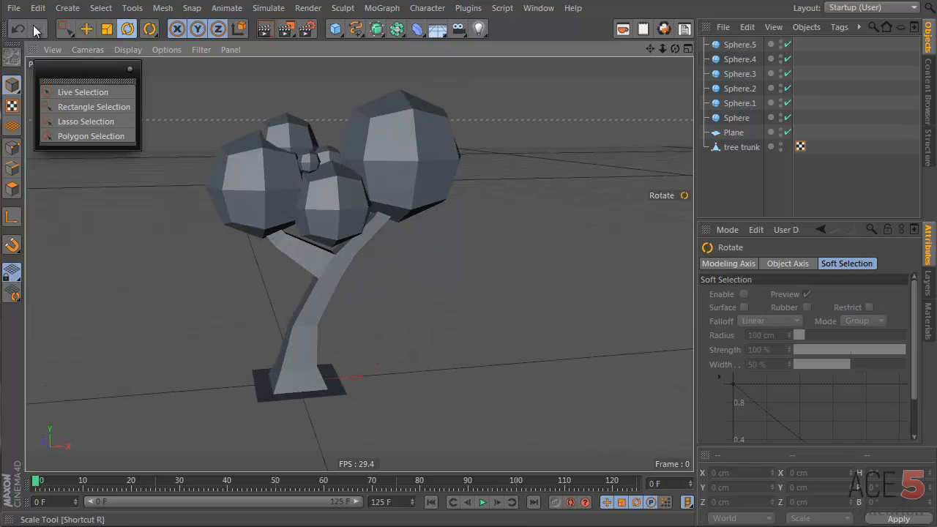
alt+drag(303, 293, 289, 274)
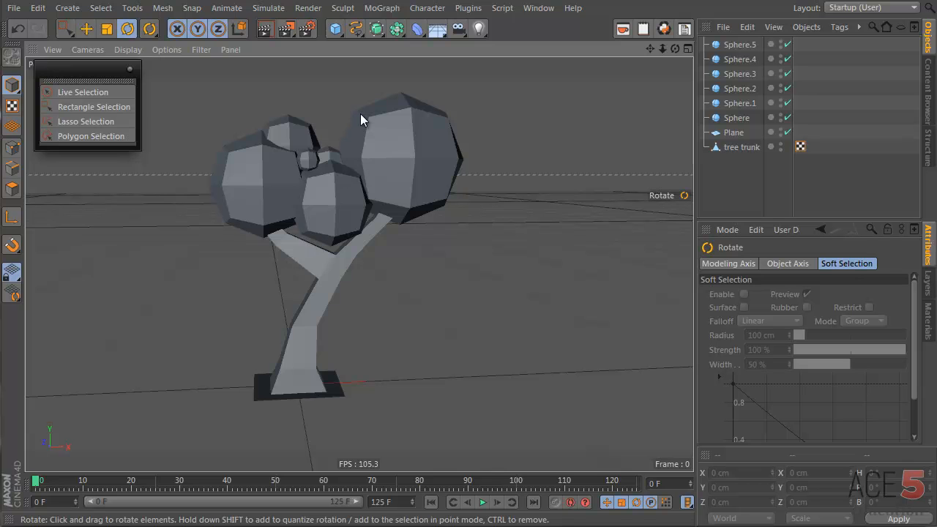
click(385, 179)
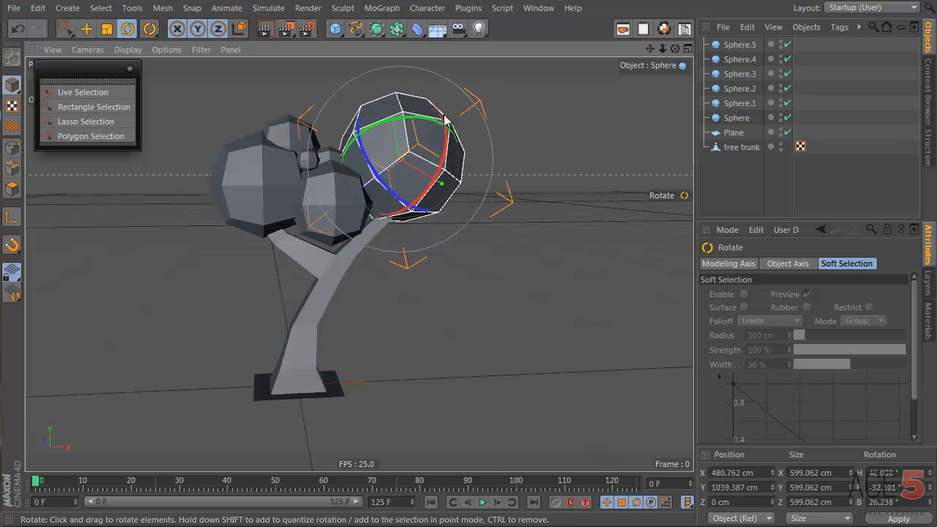
drag(252, 186, 174, 151)
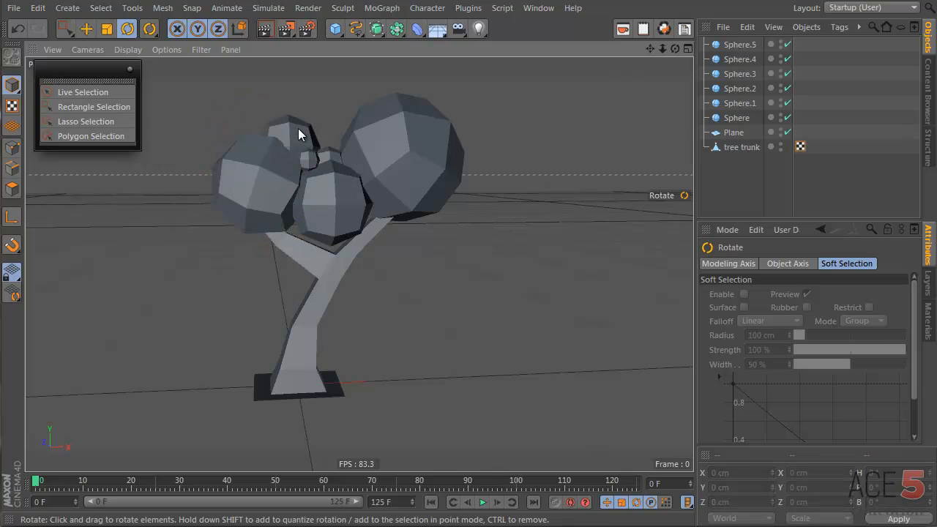
Step: Rotate the smaller foliage spheres, including the one above the fork, to varied angles and clear the selection
drag(299, 134, 326, 117)
drag(345, 203, 362, 230)
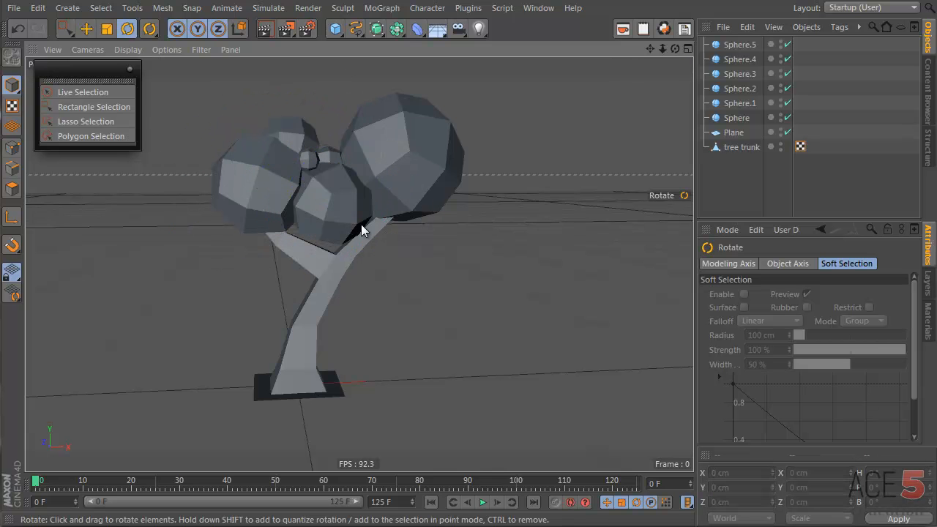
drag(327, 151, 323, 149)
drag(408, 106, 293, 89)
click(342, 193)
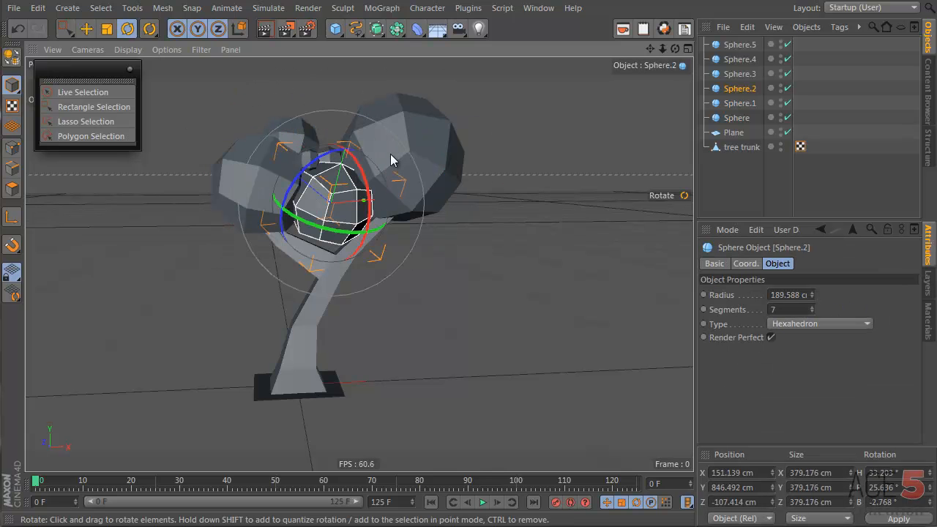
alt+drag(340, 251, 283, 201)
key(ctrl+shift+a)
click(486, 75)
alt+drag(396, 194, 335, 214)
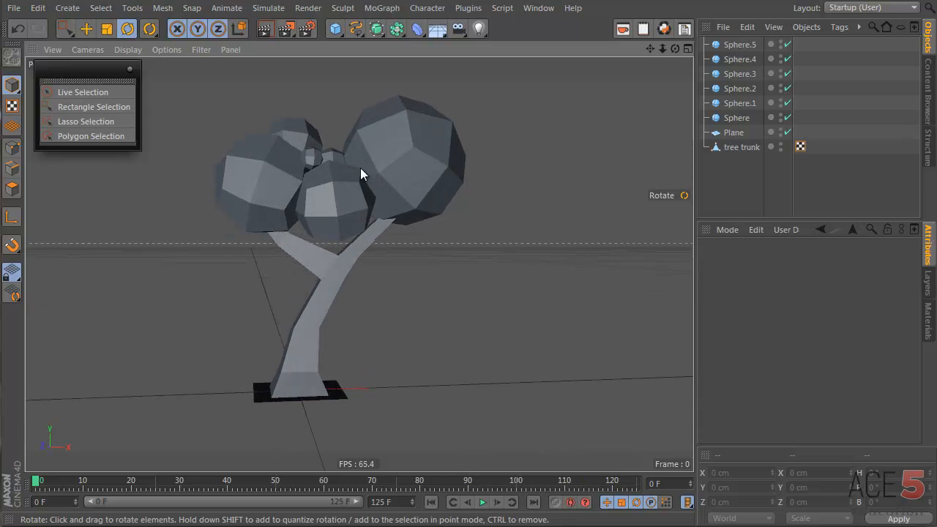
Step: Scale the ground plane up uniformly to about 8195 cm
click(337, 397)
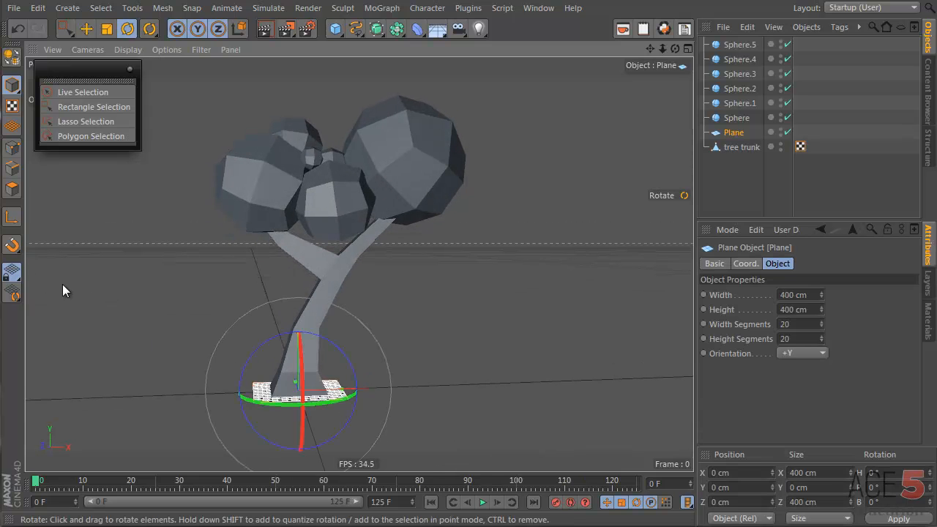
key(t)
drag(195, 314, 238, 298)
mouse_move(234, 432)
alt+mouse_down()
mouse_move(194, 442)
mouse_move(206, 436)
alt+mouse_up()
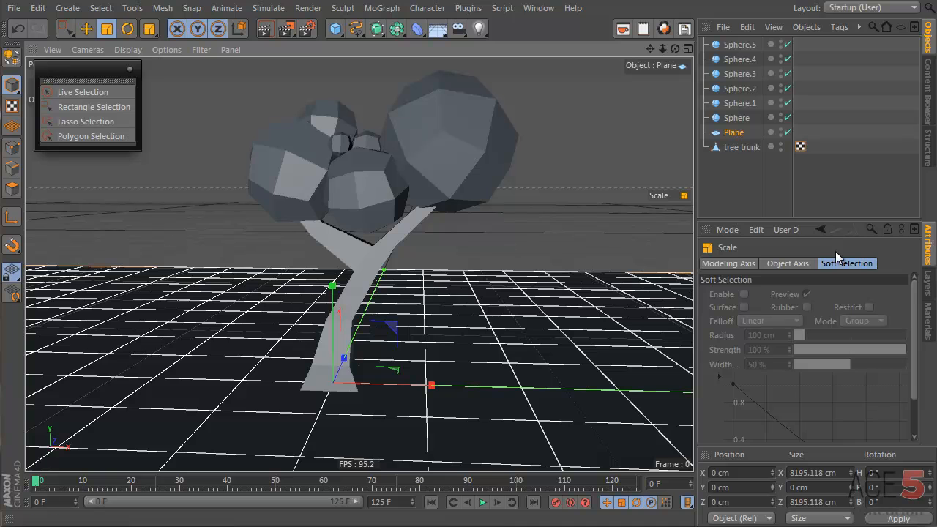
Step: Create a new material and set its color to brown with H 35°, S 57% and V 54%
click(929, 322)
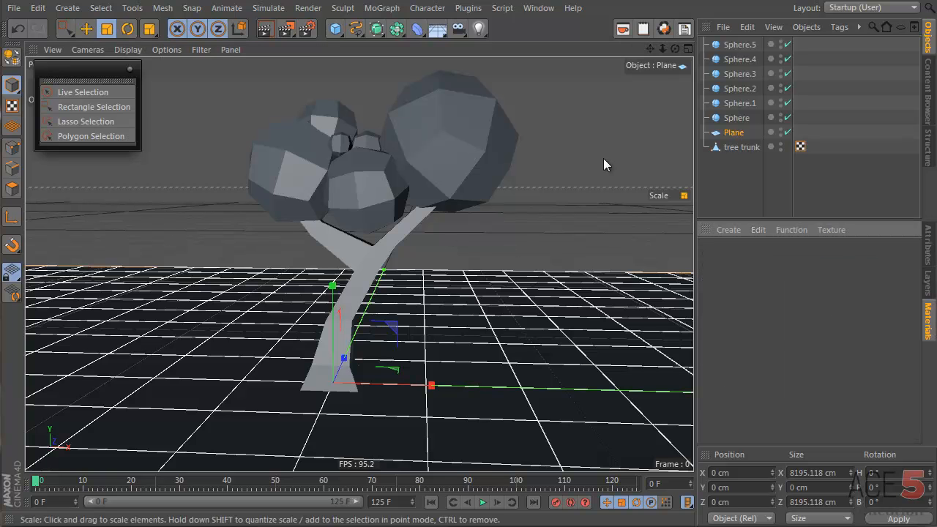
double_click(749, 267)
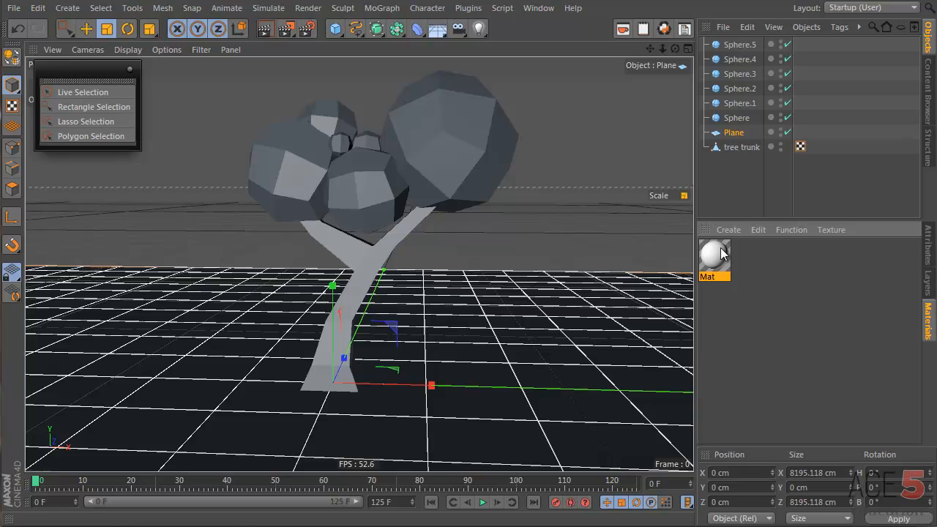
double_click(721, 254)
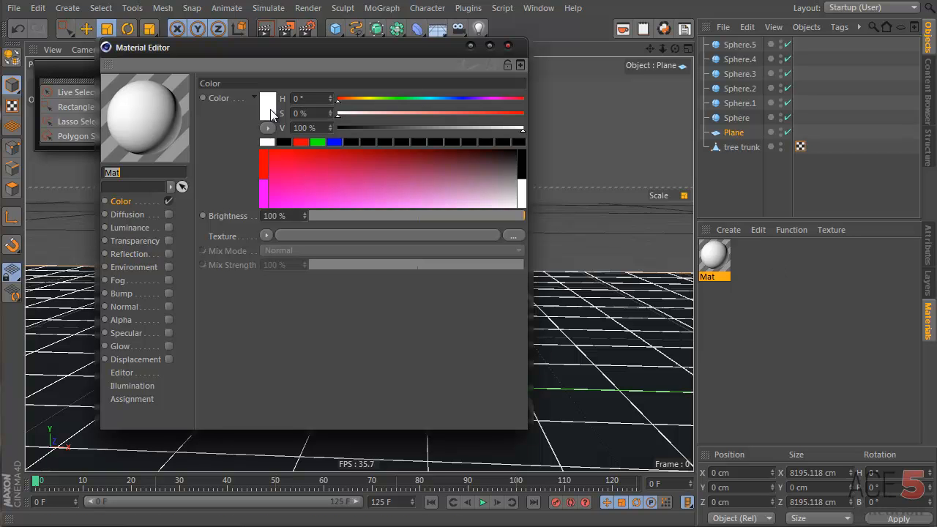
drag(314, 47, 404, 63)
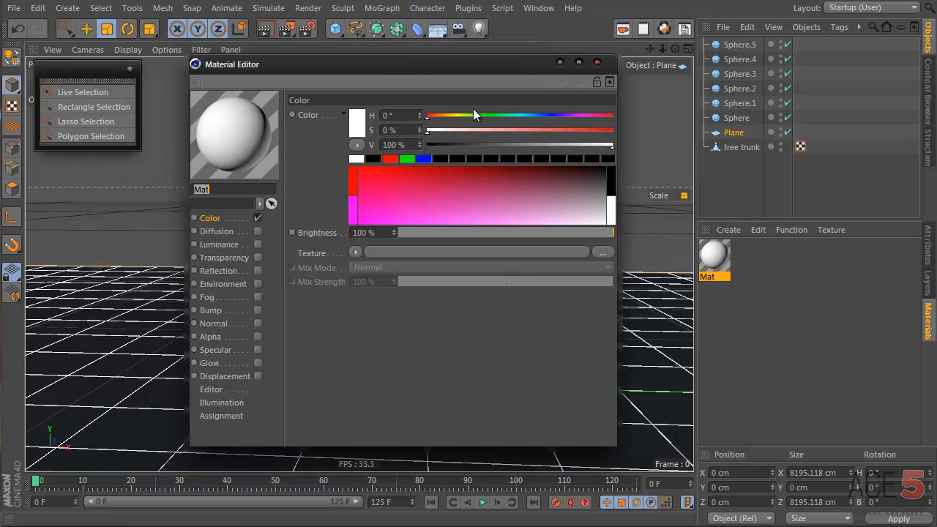
drag(431, 116, 527, 144)
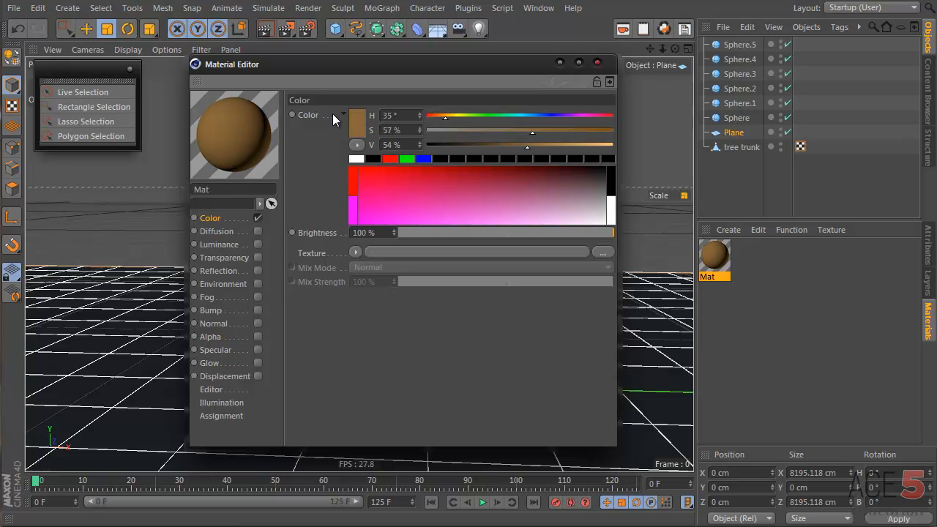
Step: Apply the brown material to the tree trunk
click(357, 145)
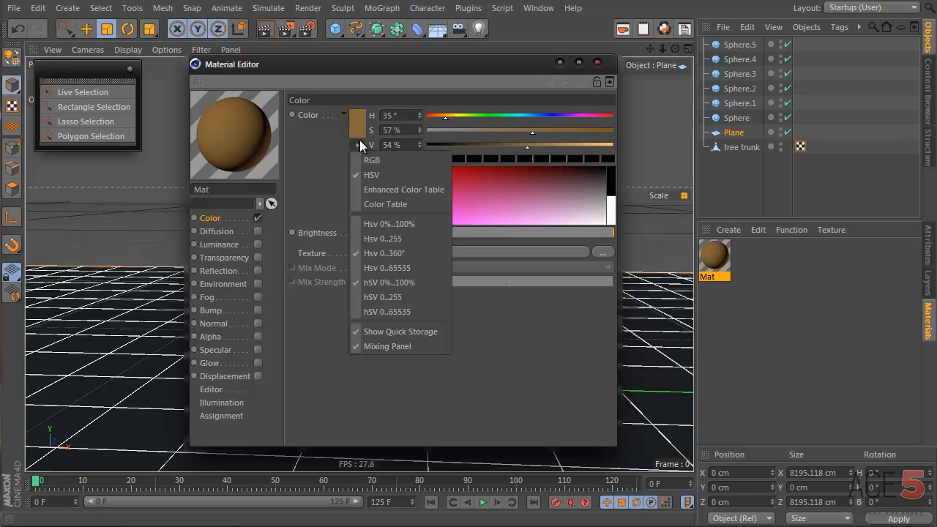
click(471, 84)
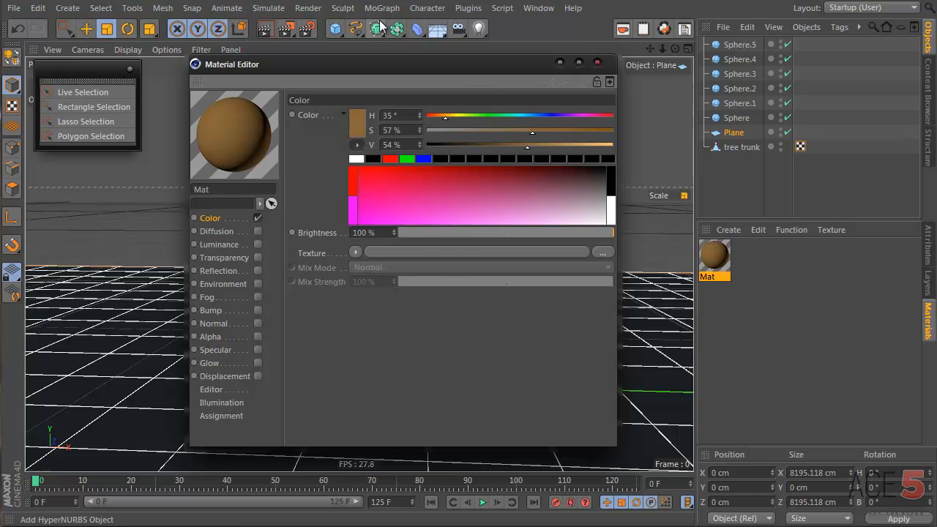
drag(465, 69, 465, 312)
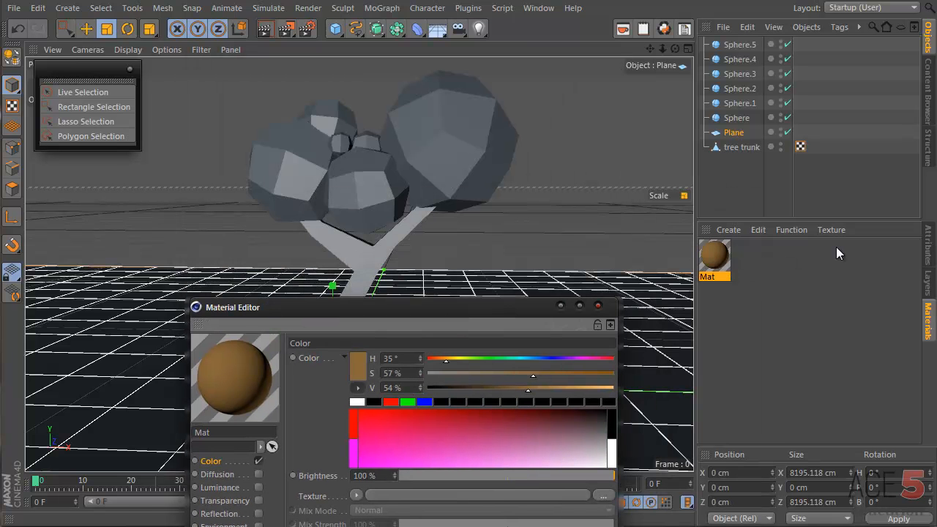
drag(715, 256, 350, 254)
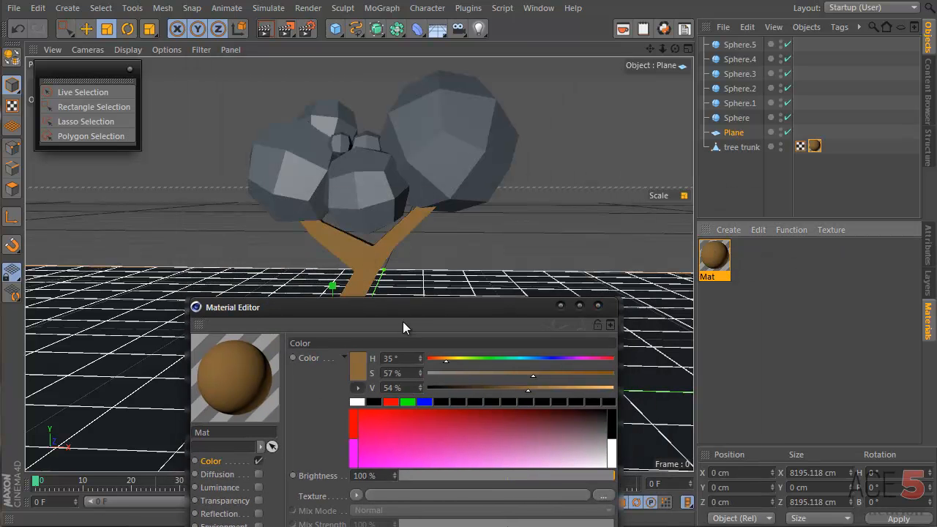
drag(404, 307, 547, 115)
Step: Duplicate the brown material twice and recolor the middle copy to a soft light green
ctrl+drag(718, 274, 708, 260)
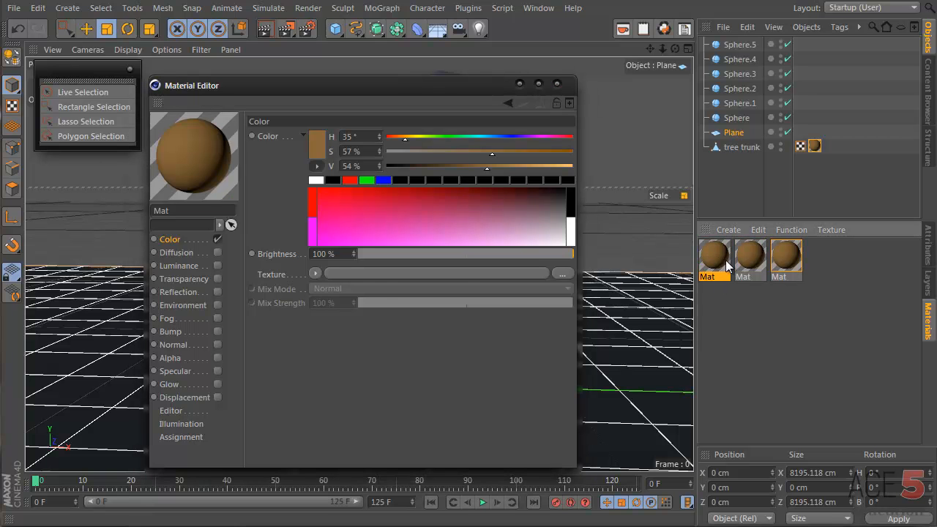
click(751, 256)
drag(412, 140, 437, 140)
drag(492, 153, 511, 166)
Step: Set the color of the first brown copy to olive green with H 72°, S 44% and V 61%
click(727, 258)
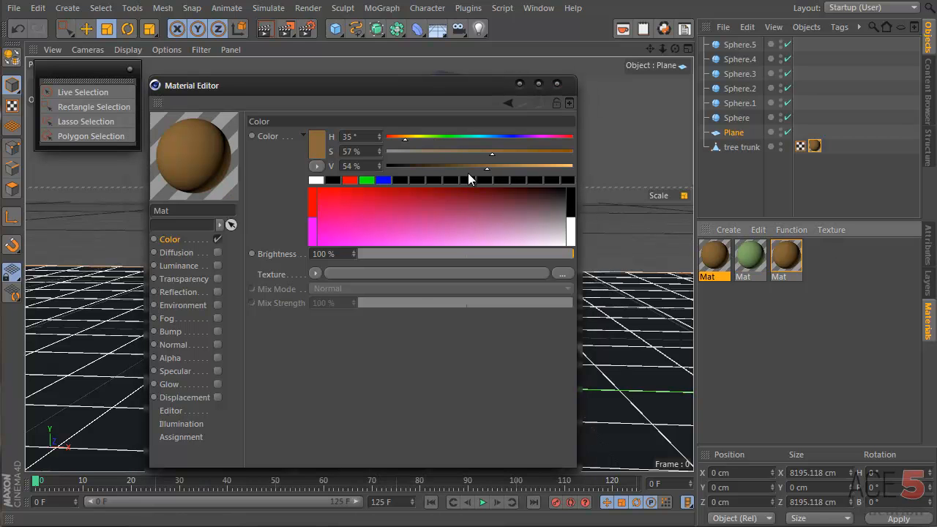
click(424, 136)
click(469, 152)
drag(480, 165, 500, 166)
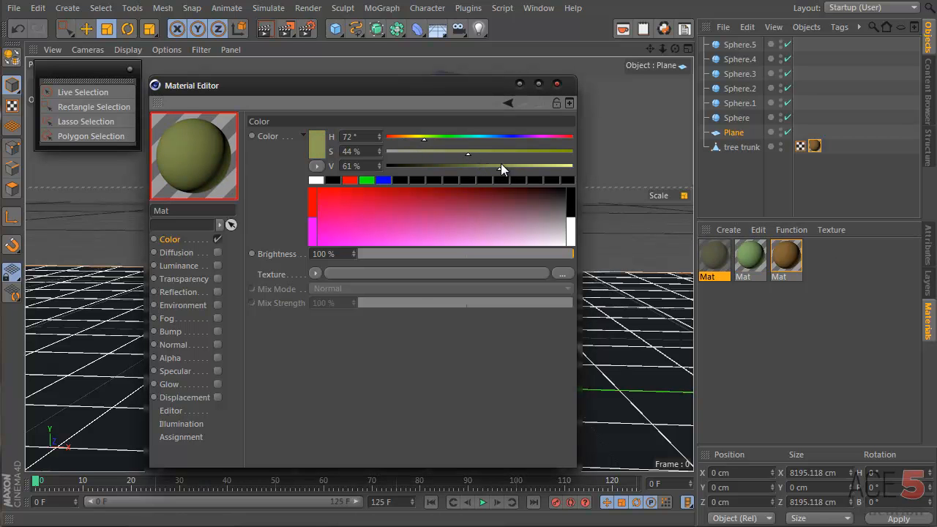
Step: Duplicate the olive material and darken the copy to S 58% and V 43%
ctrl+drag(718, 262, 725, 263)
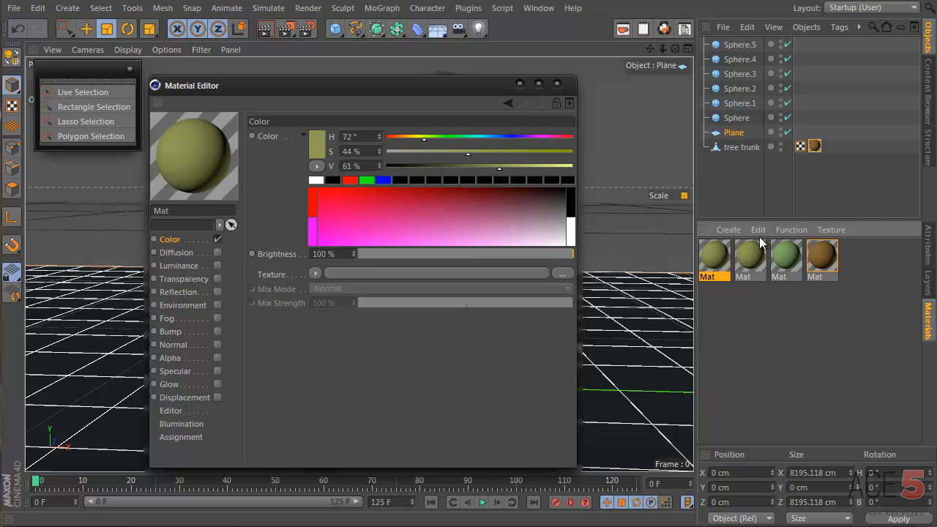
click(470, 166)
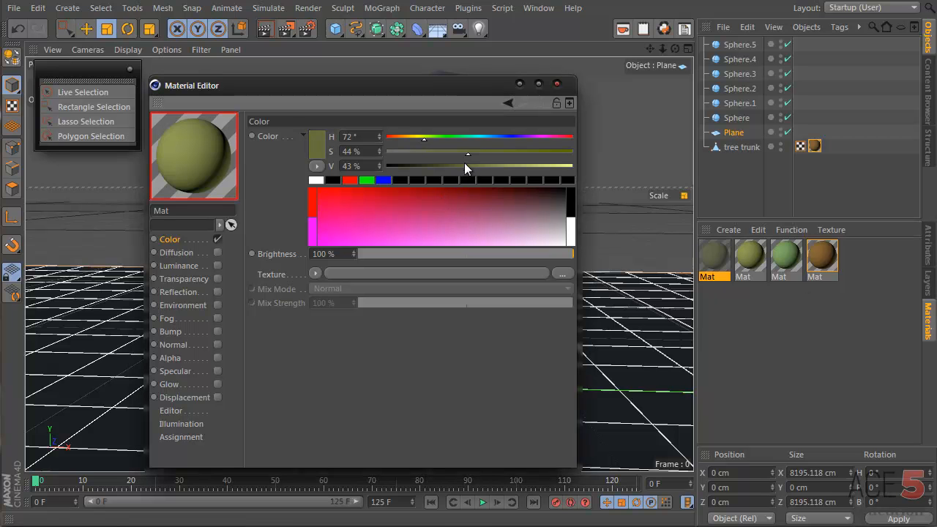
drag(462, 150, 494, 151)
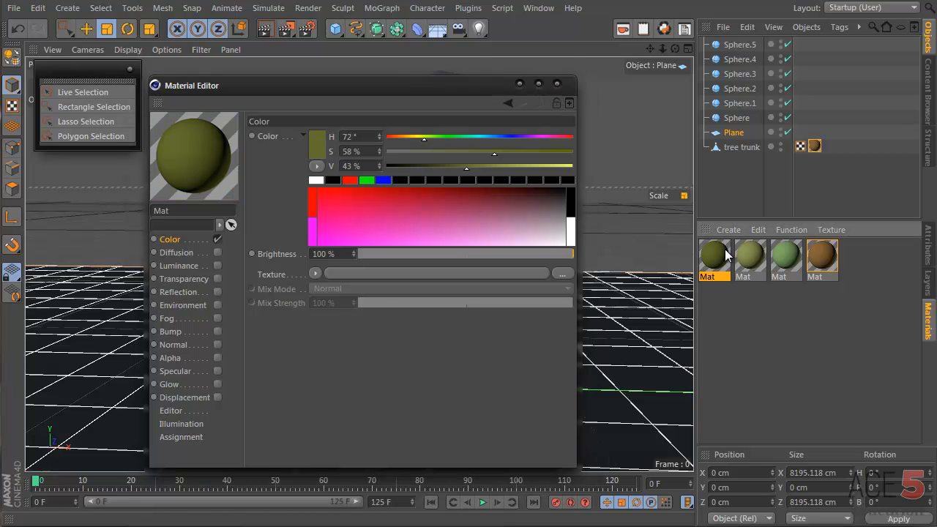
click(558, 84)
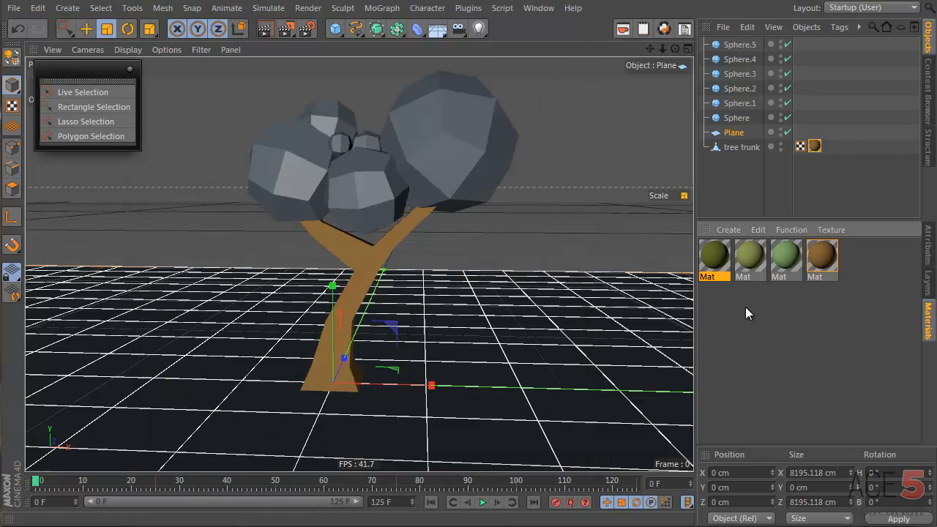
Step: Apply light green to Sphere and Sphere.3, light olive to Sphere.4, dark olive to Sphere.1, and dark then light olive to Sphere.2
drag(792, 264, 517, 167)
drag(716, 257, 360, 187)
drag(749, 257, 364, 141)
drag(782, 265, 323, 121)
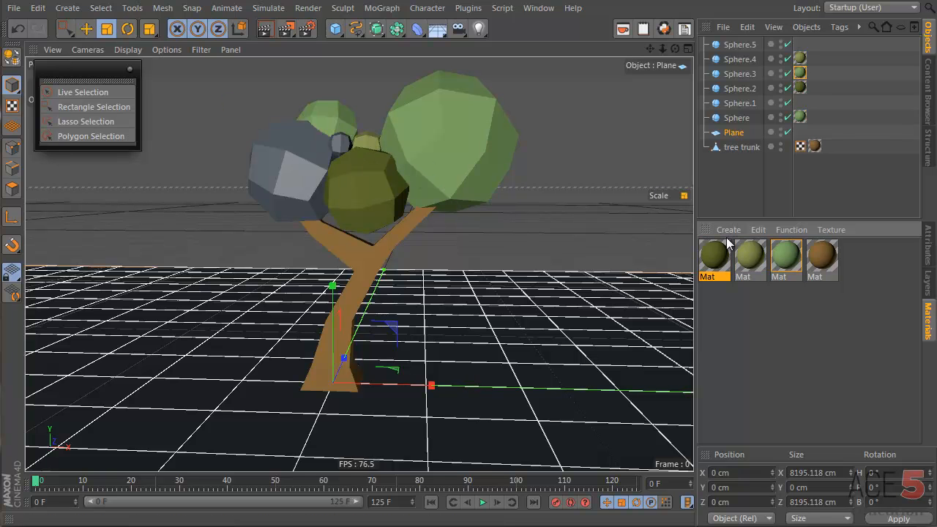
drag(721, 269, 312, 171)
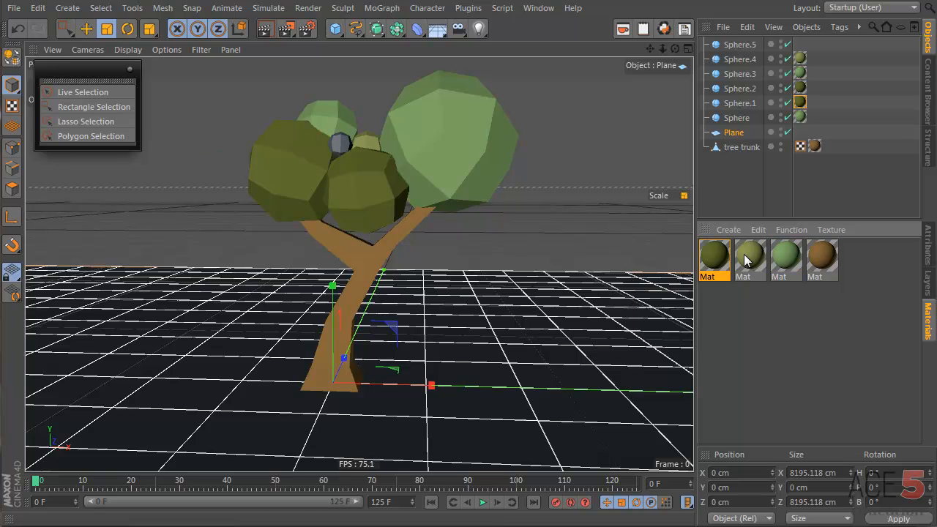
drag(744, 254, 364, 183)
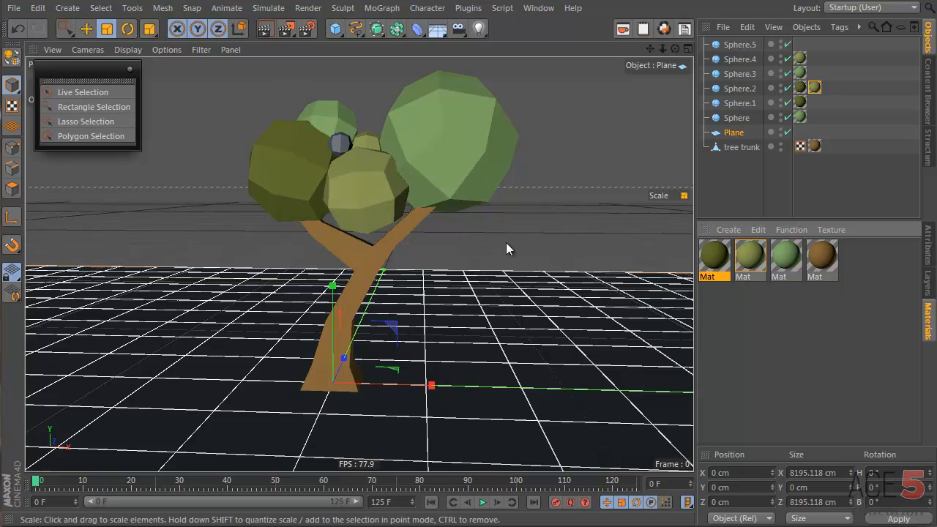
Step: Duplicate the dark olive material and set the copy's color to H 80°, S 46% and V 59%
ctrl+drag(709, 258, 718, 256)
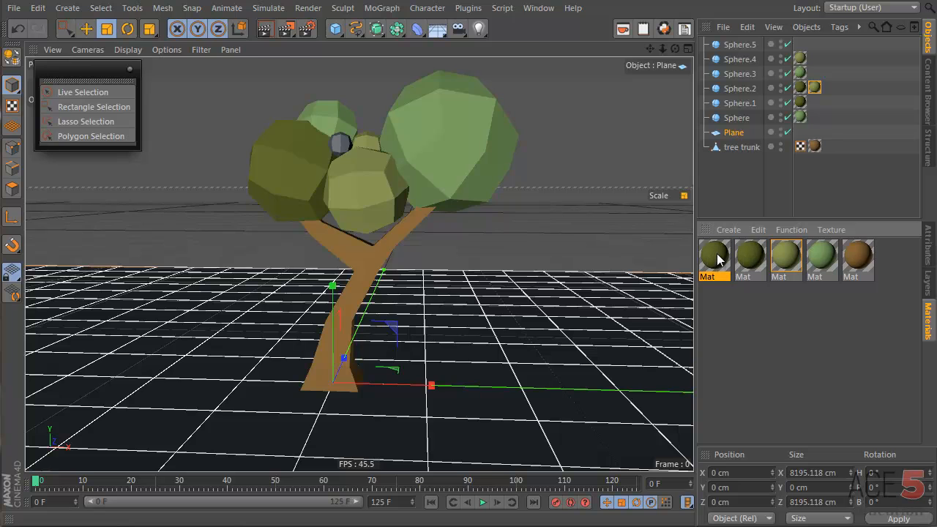
double_click(717, 253)
mouse_move(441, 95)
mouse_down()
mouse_move(417, 95)
mouse_move(441, 110)
mouse_up()
drag(369, 78, 374, 78)
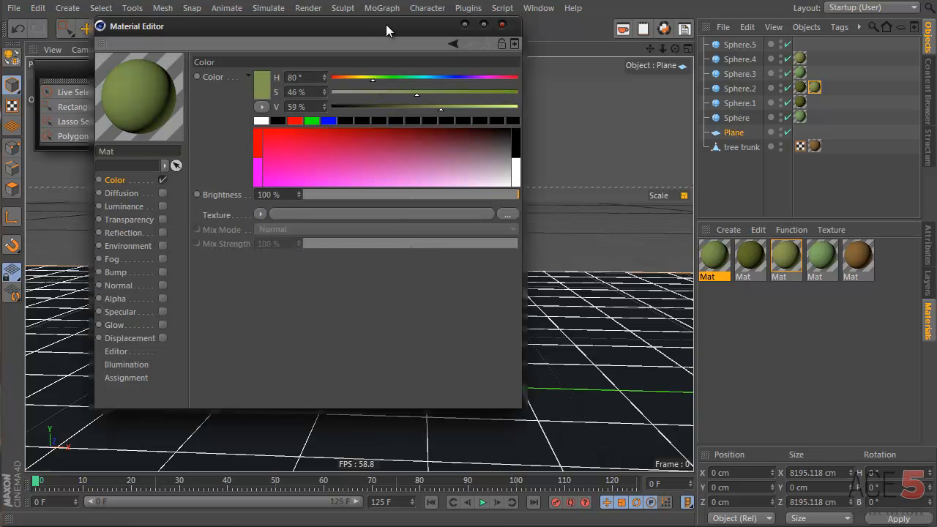
Step: Apply the newest green material to the uncolored small sphere and change its color to H 88° and V 40%
drag(386, 24, 320, 237)
drag(701, 249, 335, 141)
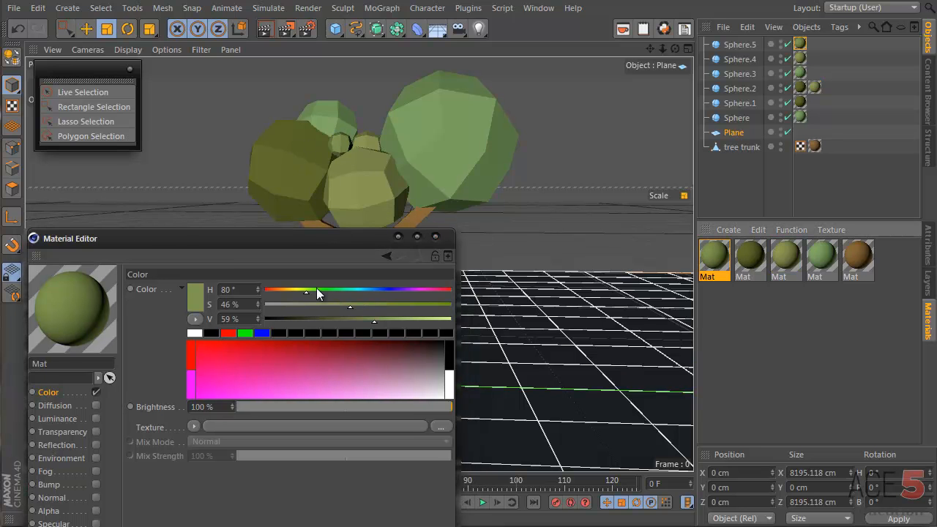
drag(324, 293, 312, 293)
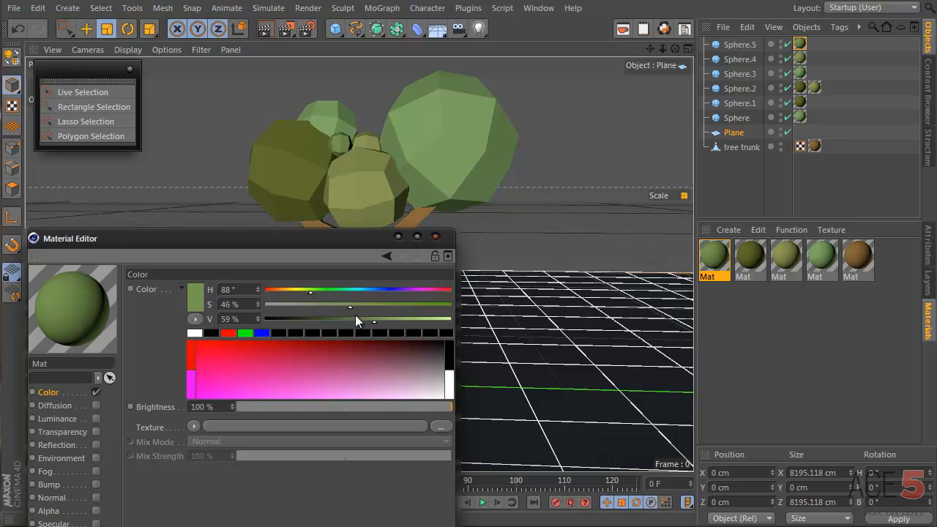
drag(355, 315, 338, 317)
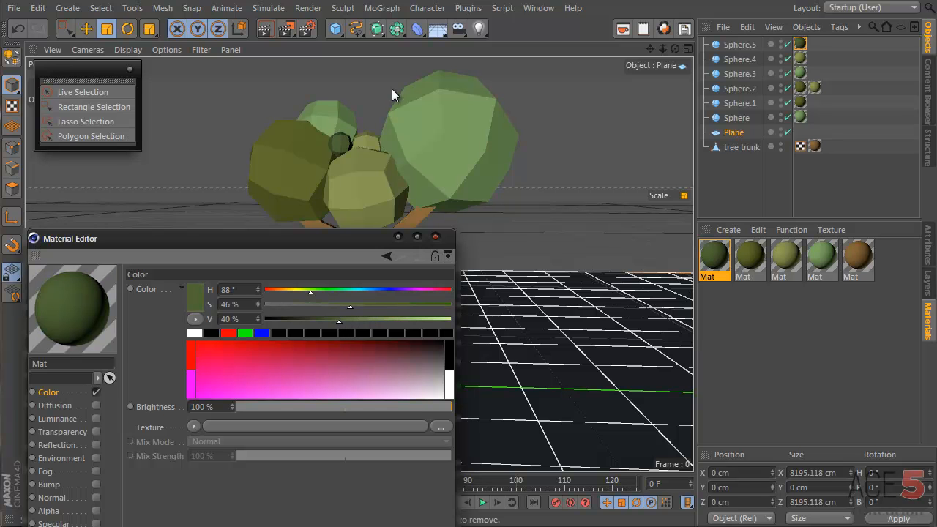
Step: Swap the foliage colors by applying light green to Sphere.4 and light olive to Sphere.3, and clear the selection
click(362, 179)
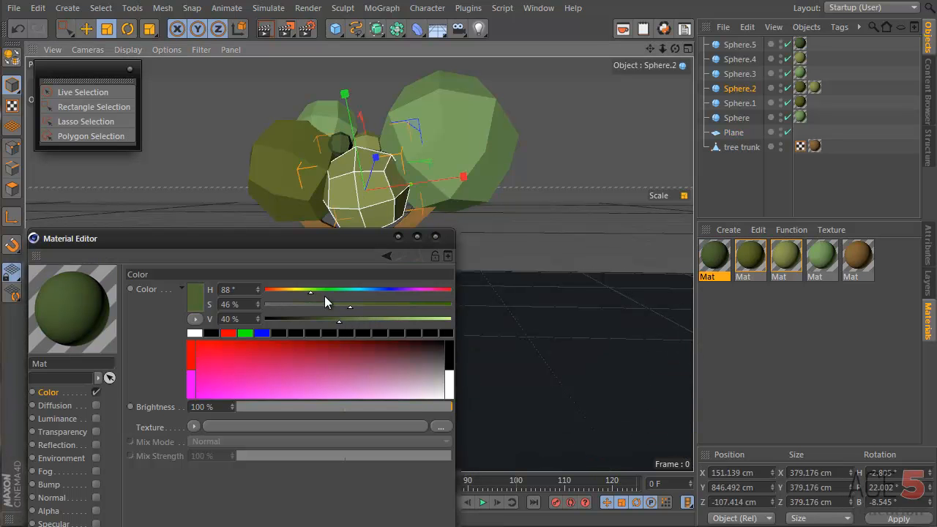
click(753, 287)
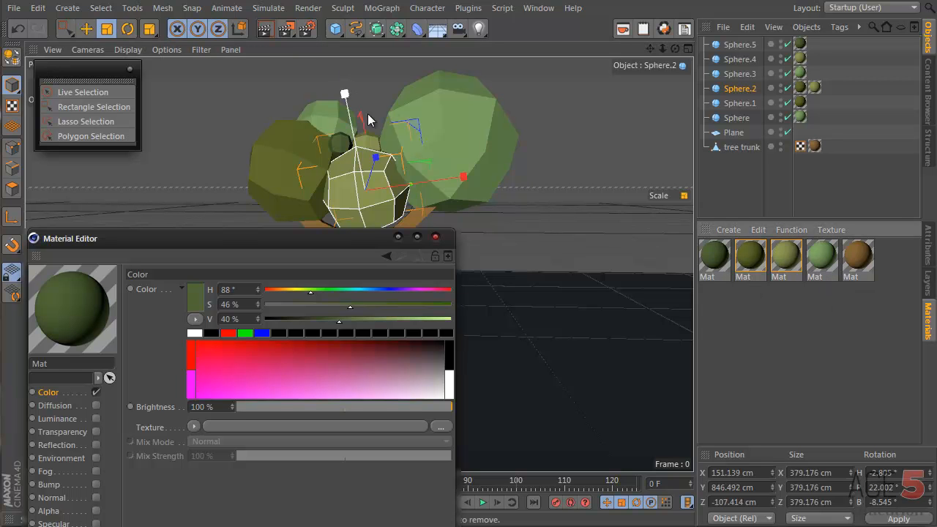
drag(810, 265, 315, 129)
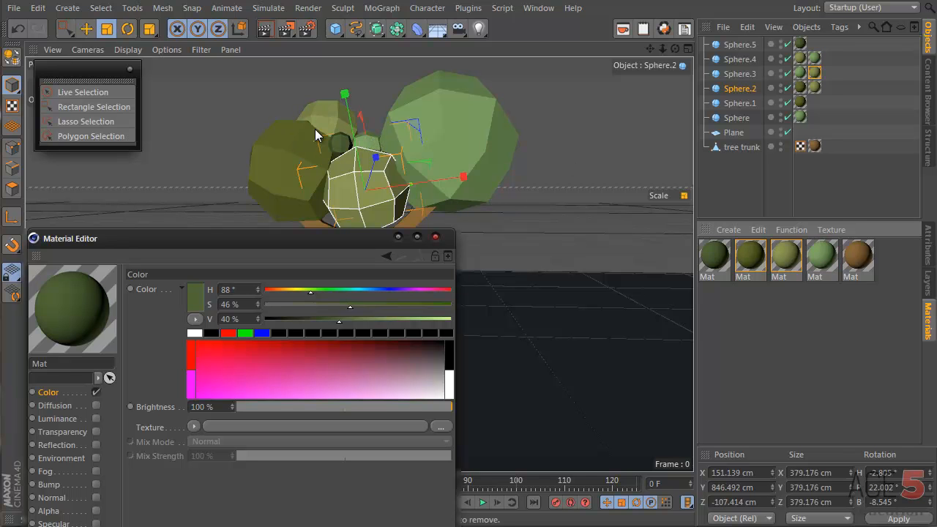
click(385, 85)
click(437, 236)
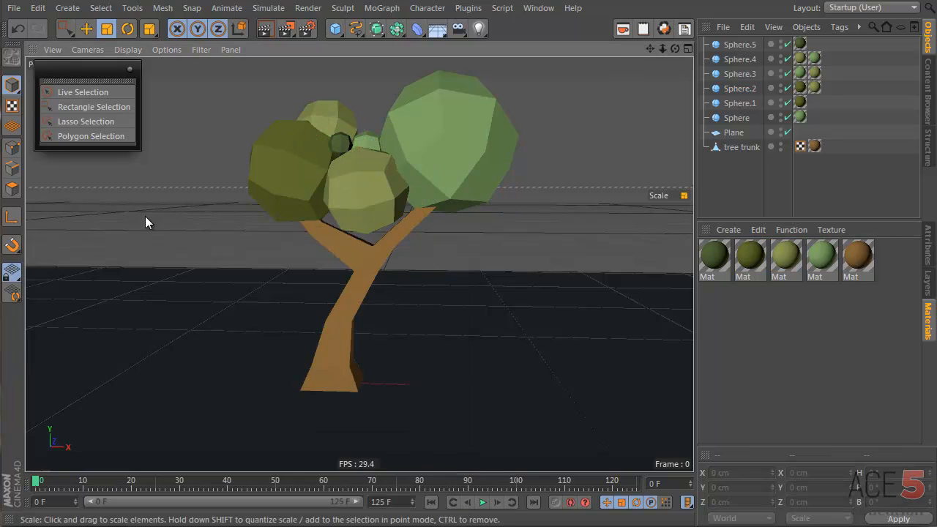
Step: Examine the colored foliage and the large light green sphere's material from slightly different angles
alt+drag(372, 207, 395, 199)
click(434, 160)
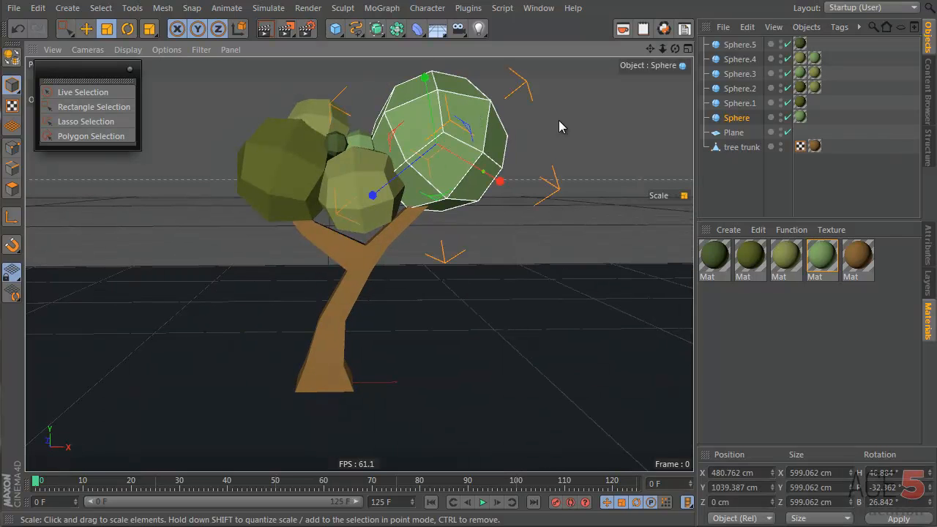
click(813, 265)
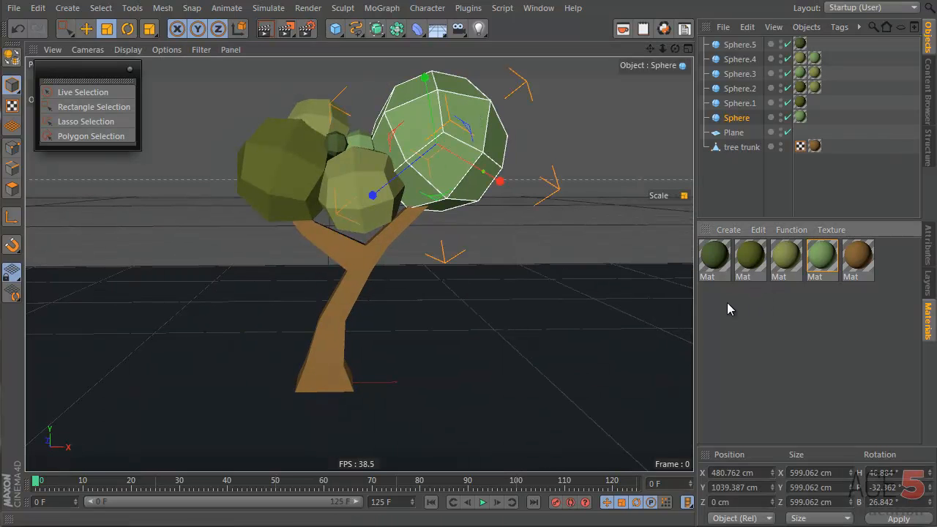
alt+drag(403, 244, 326, 250)
click(739, 322)
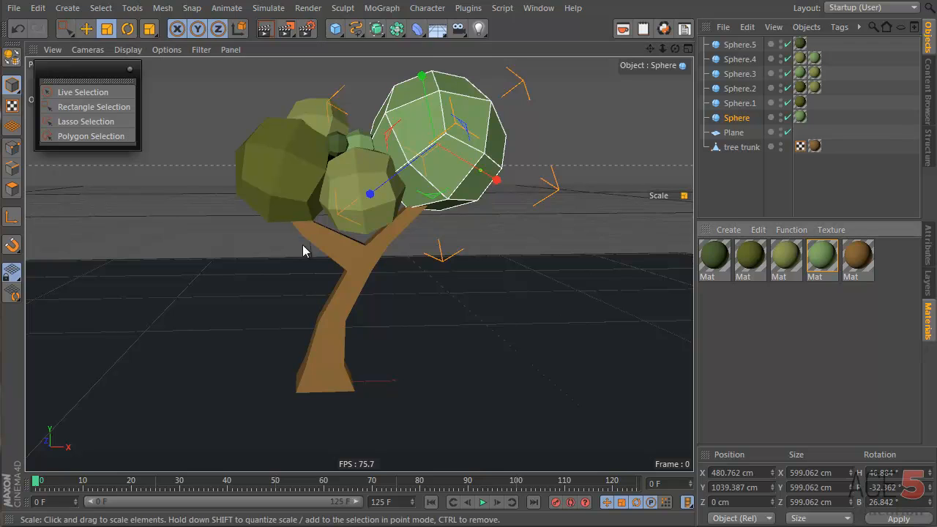
click(647, 87)
scroll(344, 193, down, 1)
alt+drag(363, 221, 383, 184)
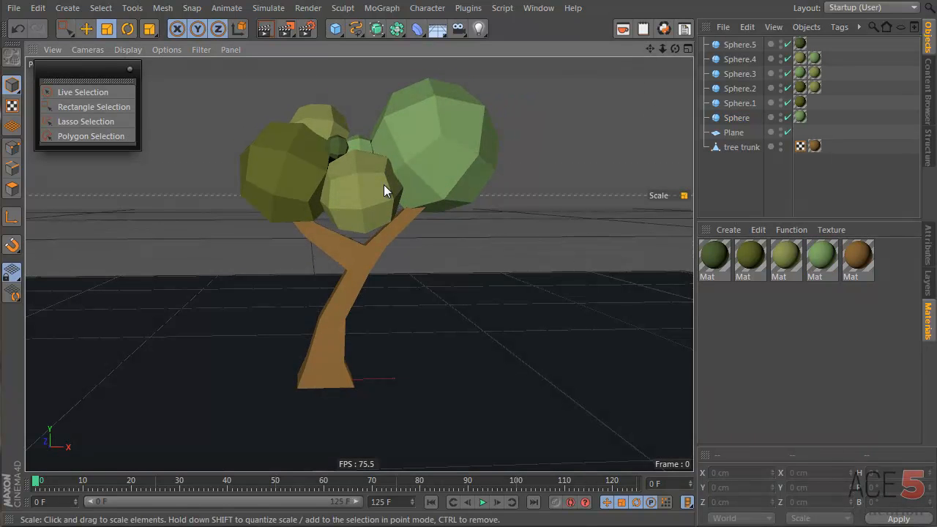
Step: Delete the overridden first material tags from Sphere.3, Sphere.4 and Sphere.2
click(801, 59)
click(801, 71)
key(Delete)
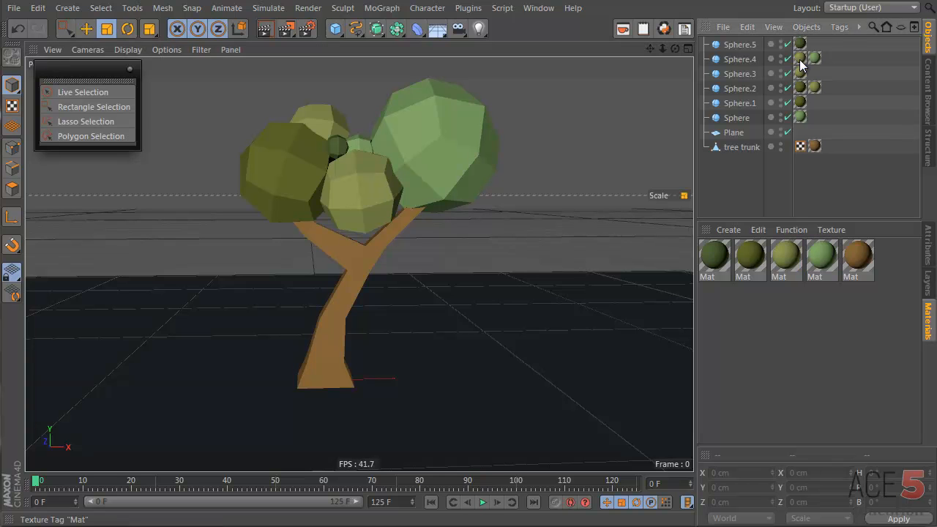
click(800, 58)
key(Delete)
click(800, 87)
key(Delete)
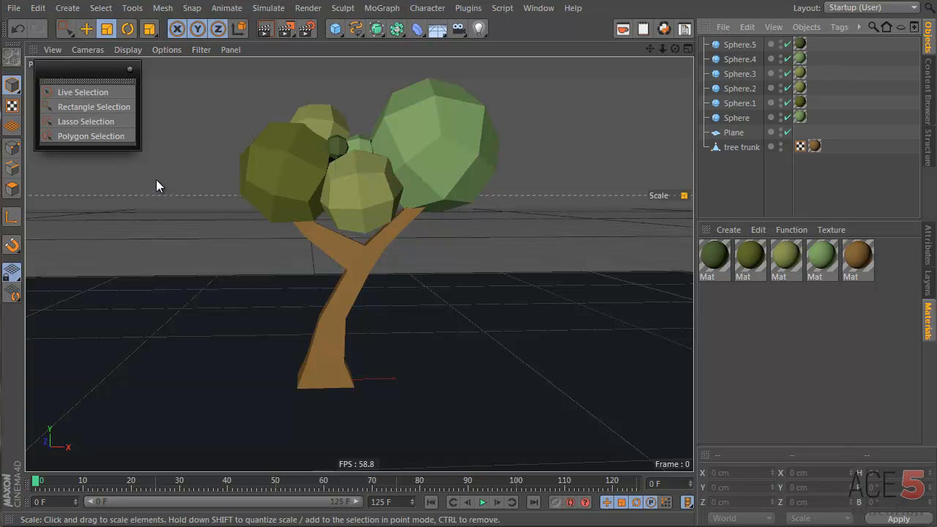
Step: Add an area light to the scene
alt+drag(240, 353, 337, 357)
alt+drag(361, 285, 333, 364)
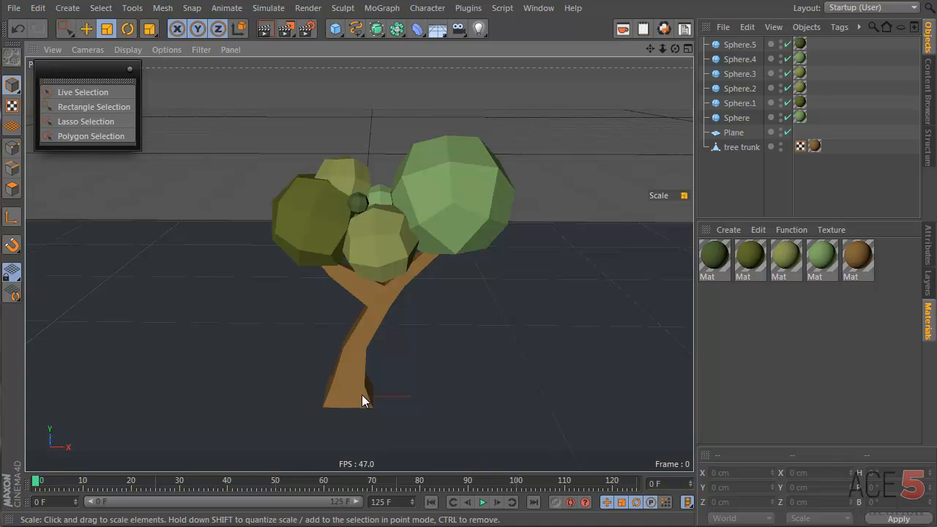
alt+drag(361, 395, 338, 376)
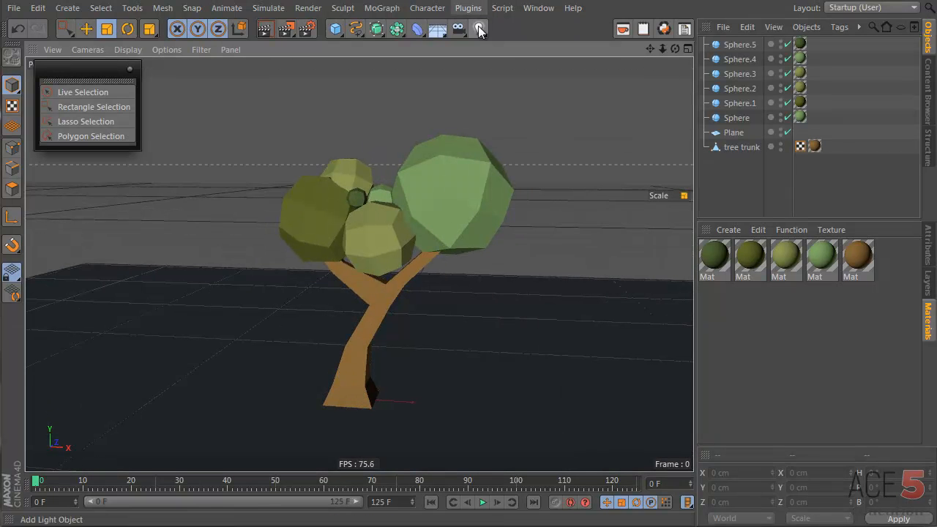
drag(479, 28, 619, 108)
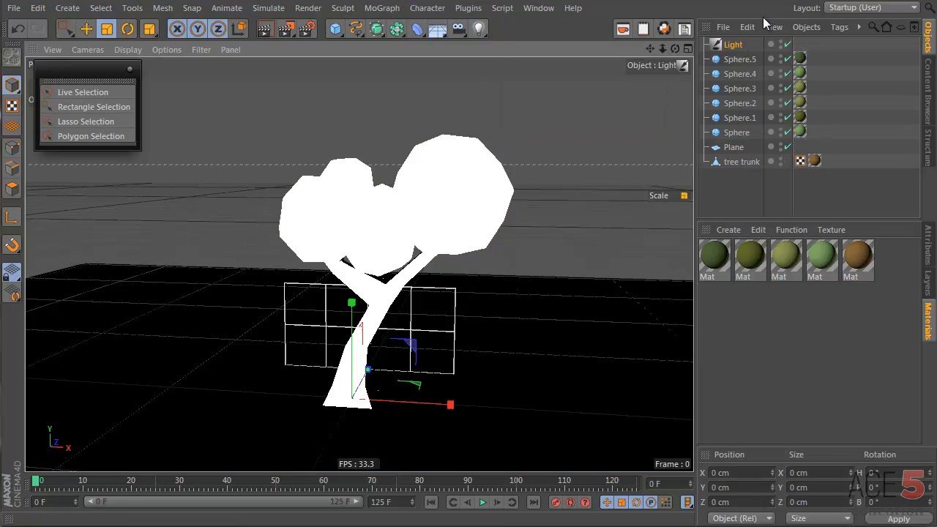
Step: Set the light's falloff to None in its detail settings
click(928, 245)
drag(879, 277, 876, 262)
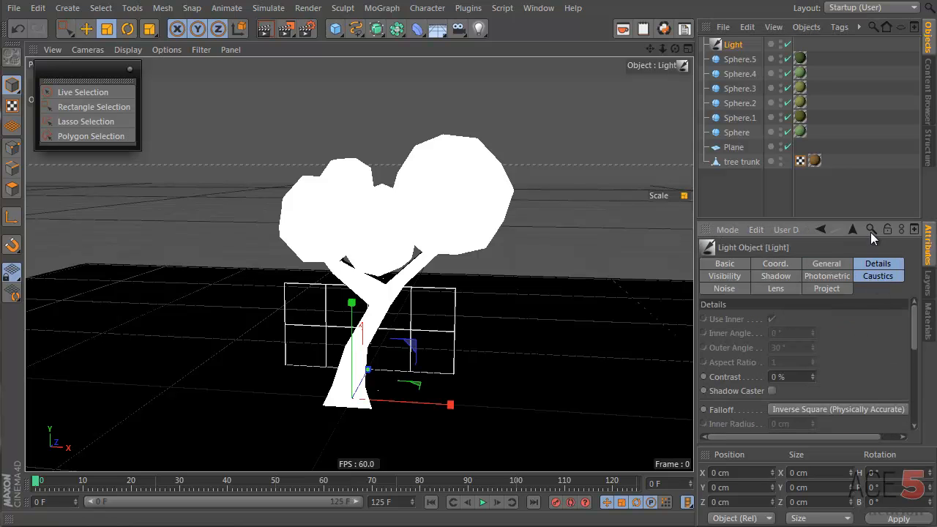
click(876, 263)
click(835, 409)
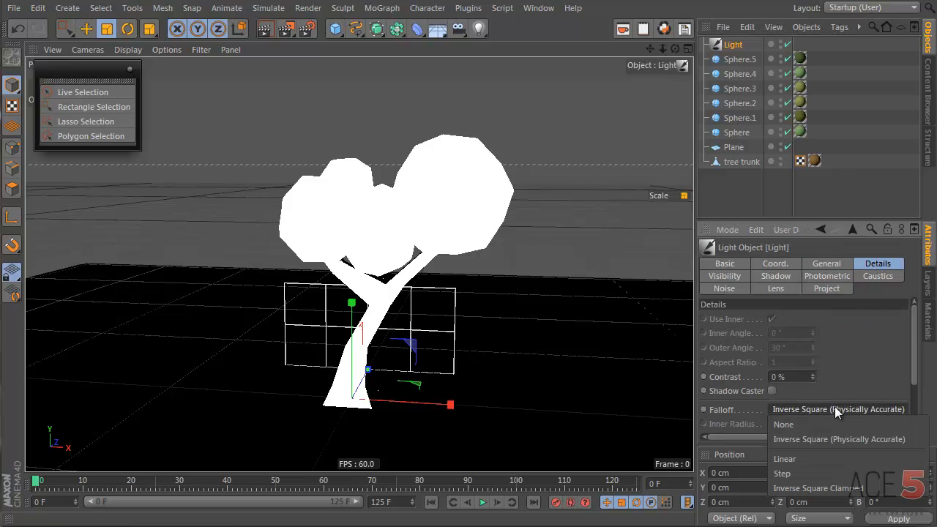
click(838, 429)
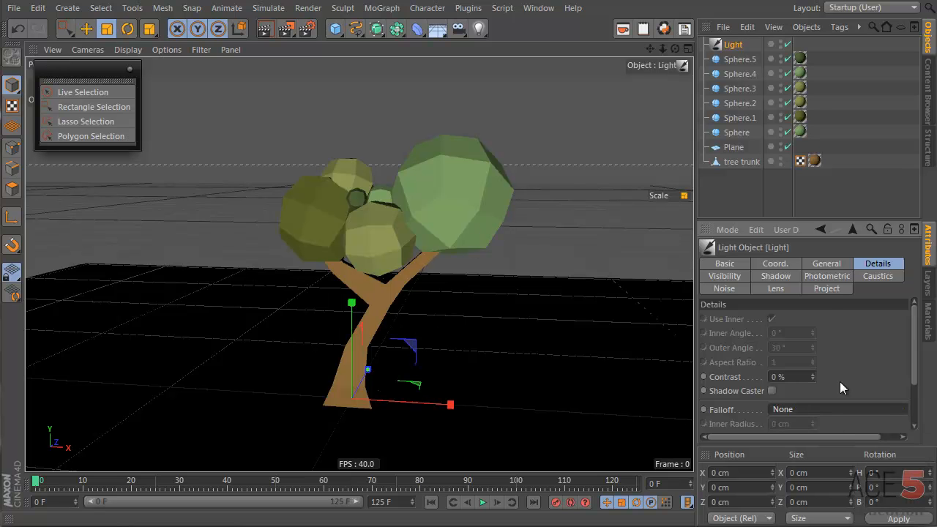
Step: Change the infinite light's shadow type from soft shadow maps to hard-edged shadows in its general settings
click(813, 262)
scroll(739, 356, down, 5)
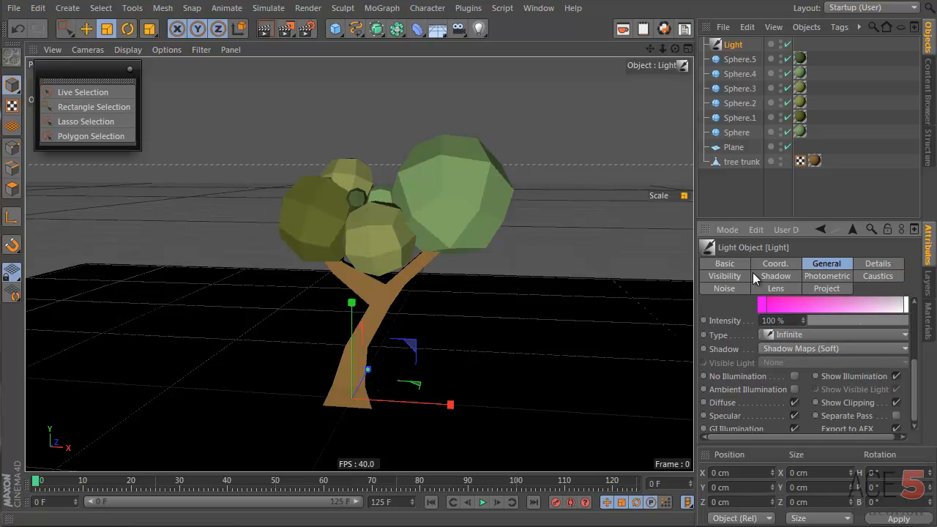
click(817, 350)
click(823, 397)
Step: Rotate the light so it shines down on the tree at an angle, and render the view
key(r)
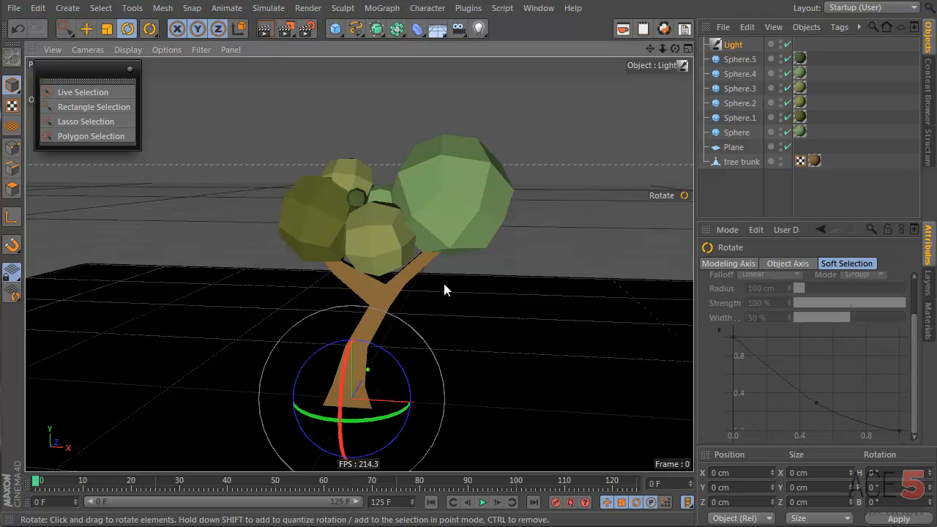
mouse_move(398, 395)
mouse_down()
mouse_move(435, 334)
mouse_move(364, 421)
mouse_move(388, 418)
mouse_move(388, 428)
mouse_up()
click(262, 57)
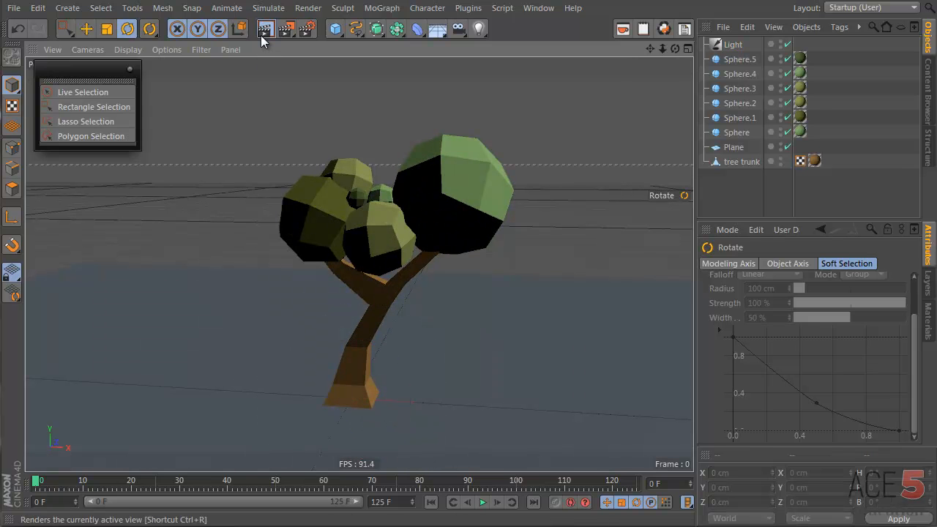
click(261, 35)
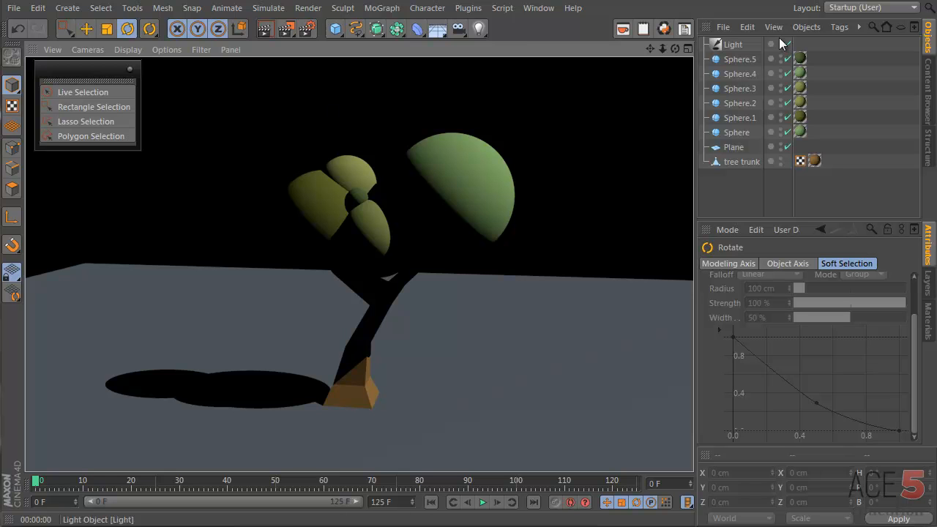
Step: Disable Render Perfect for all six foliage spheres and render the view again
click(728, 60)
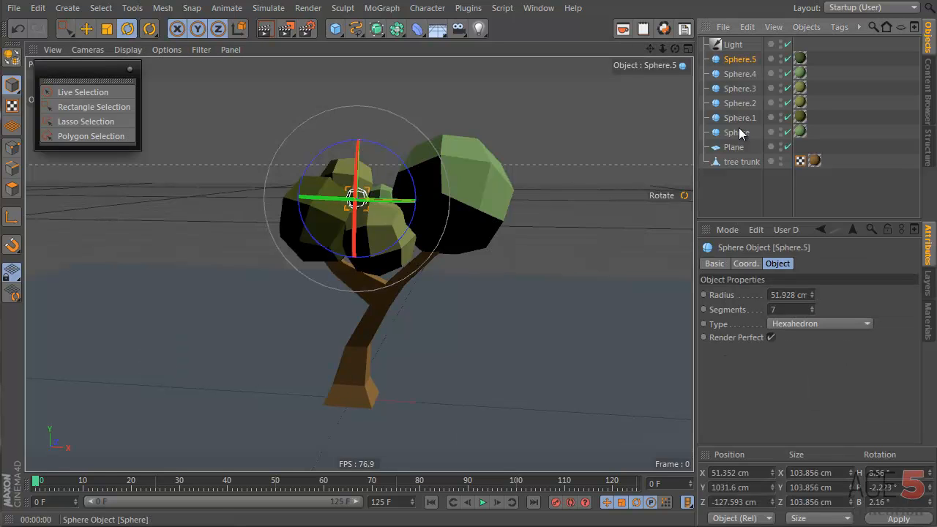
shift+click(737, 130)
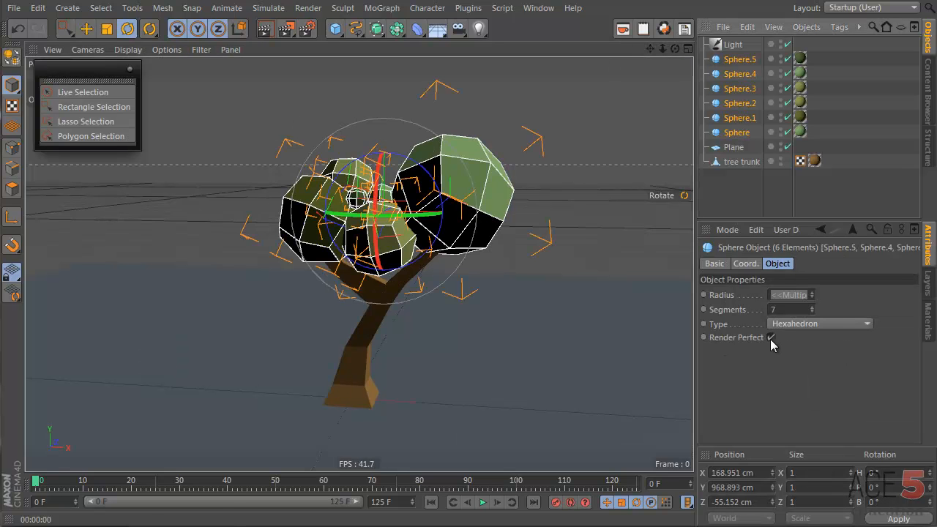
click(748, 62)
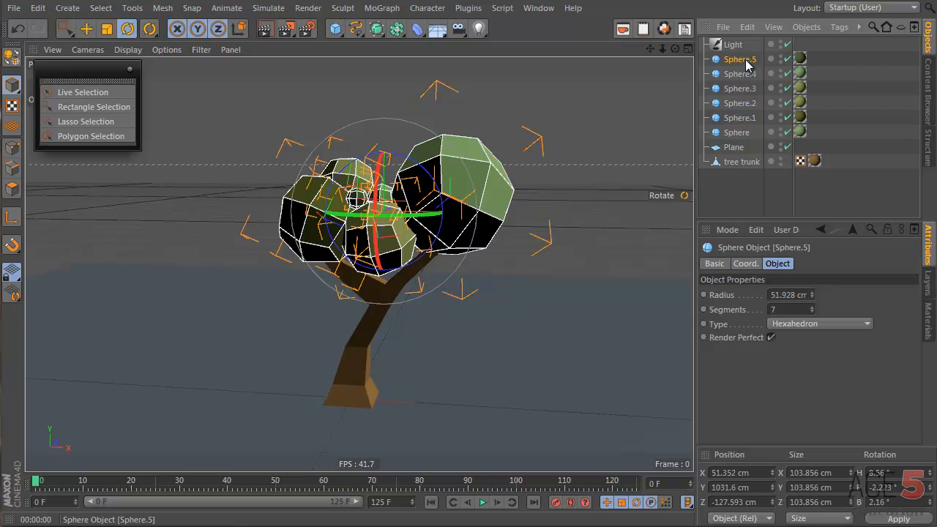
shift+click(746, 131)
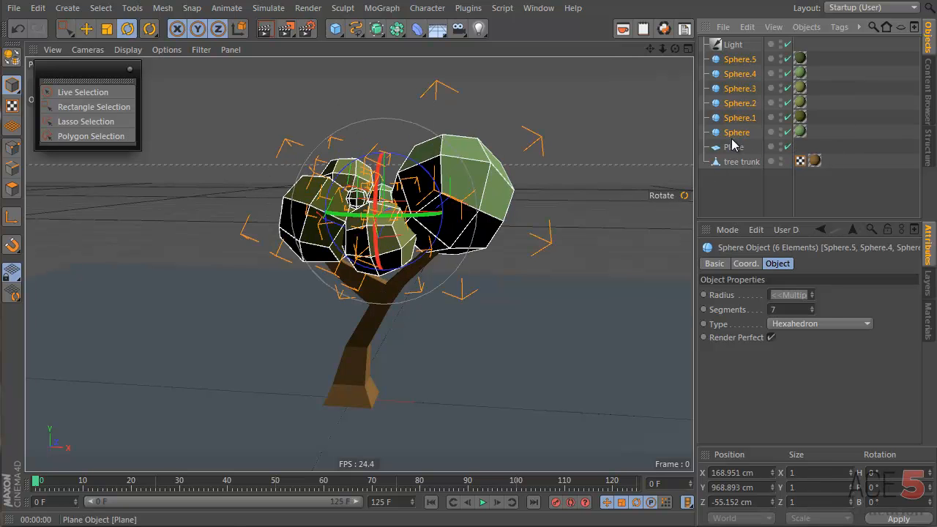
click(771, 339)
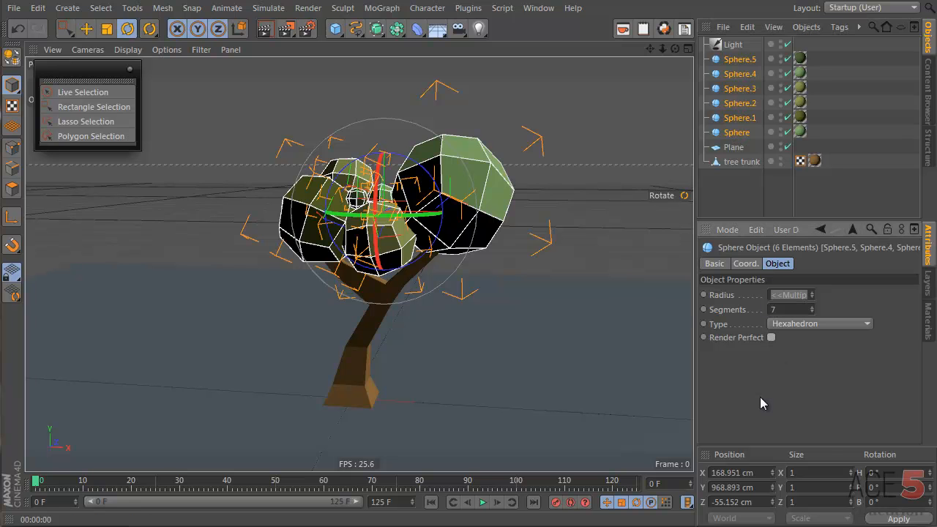
click(733, 195)
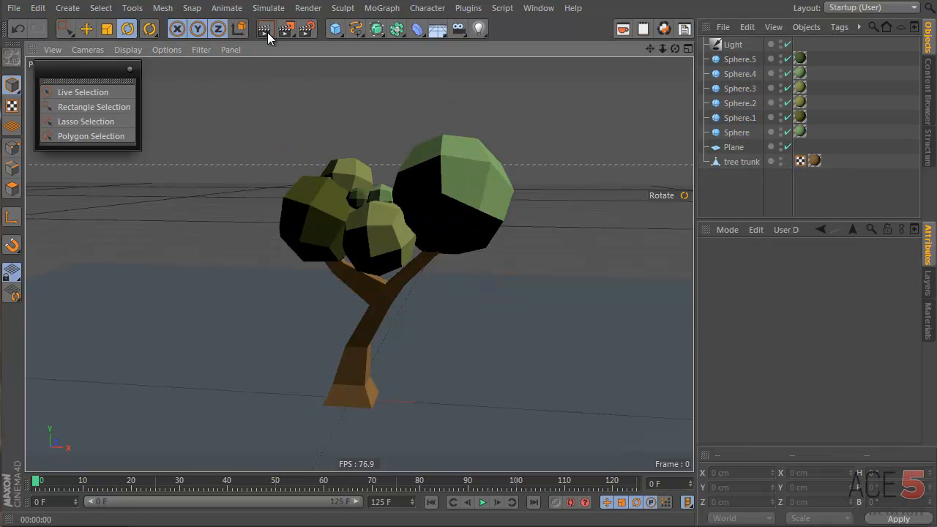
click(266, 29)
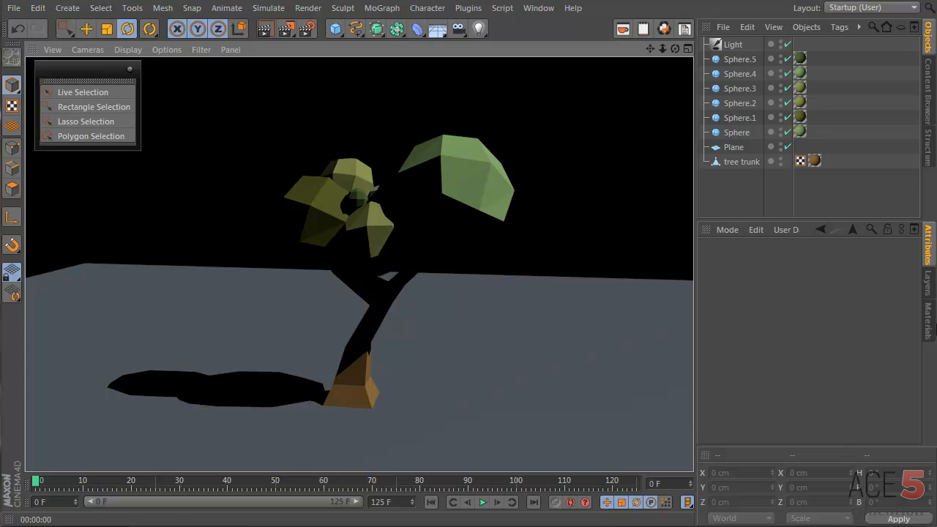
Step: Create a default white material and apply it to the ground plane
click(928, 320)
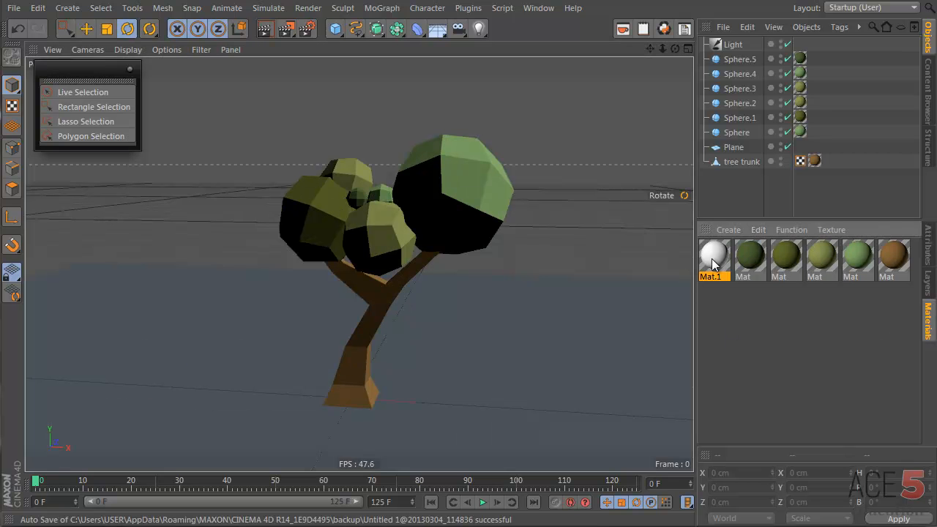
drag(714, 256, 445, 347)
Step: Add a Sky object and apply another new default material to it
click(428, 32)
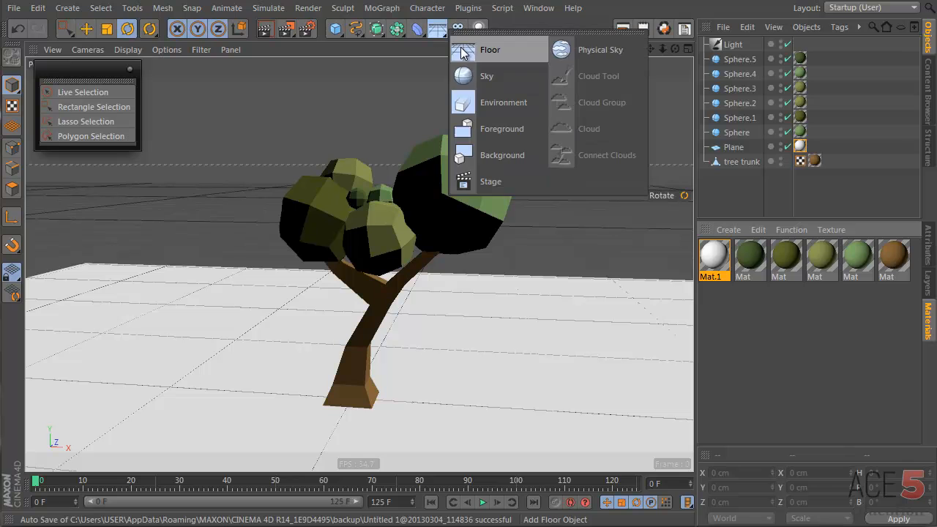
click(498, 73)
double_click(728, 320)
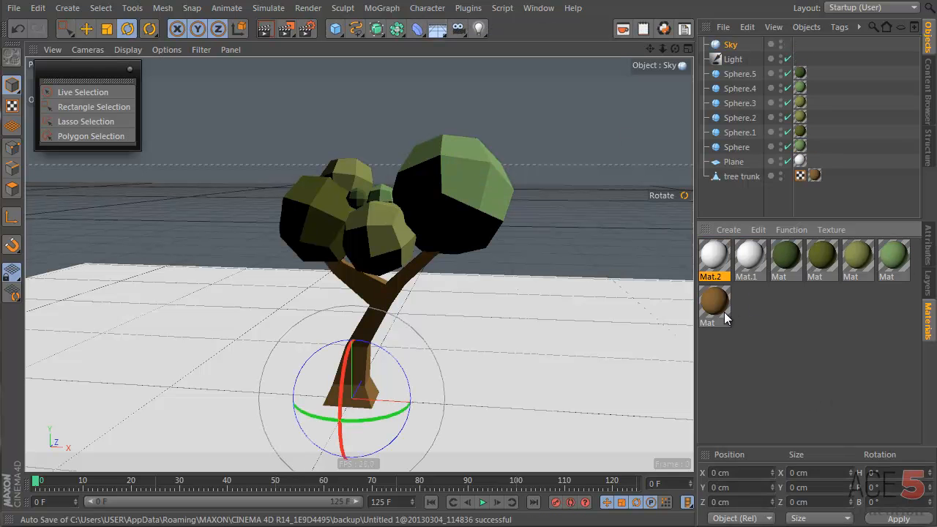
drag(721, 253, 731, 46)
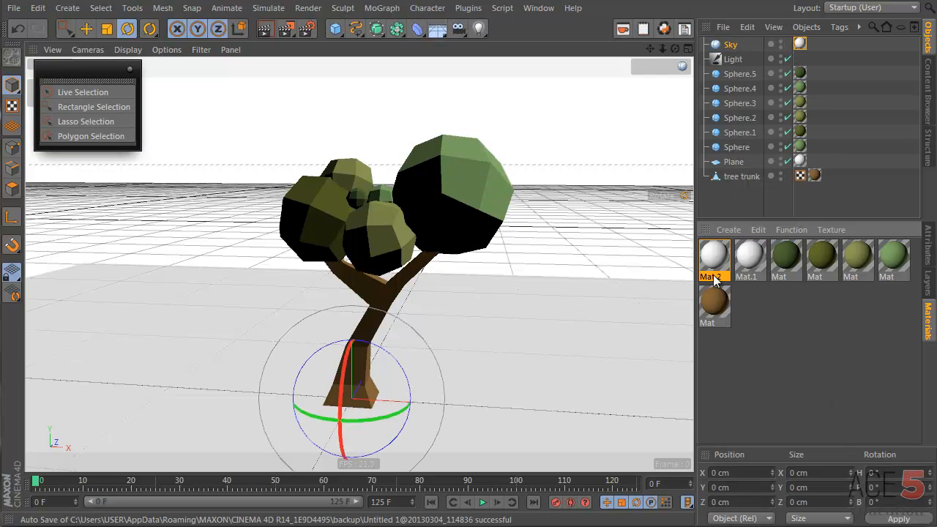
Step: Use a Gradient texture for the sky material's color and set the gradient type to 2D - V
double_click(723, 260)
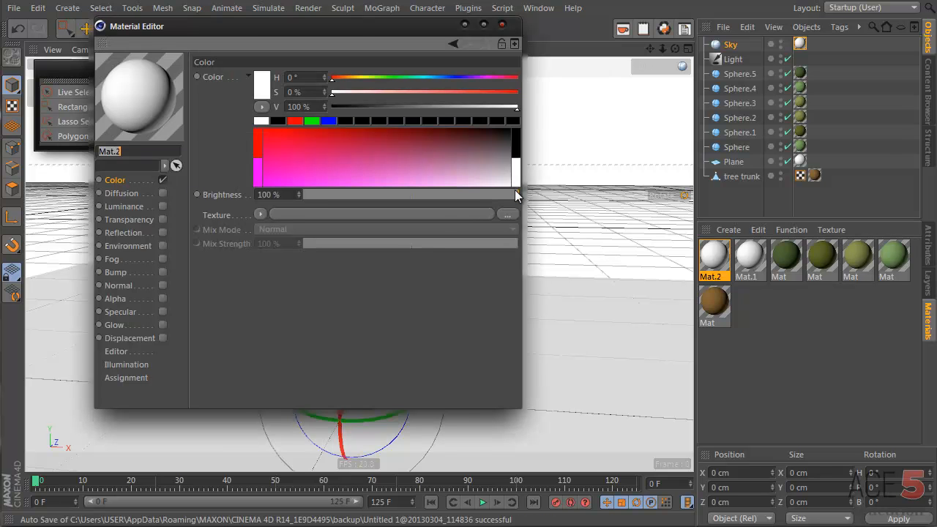
click(260, 214)
click(322, 370)
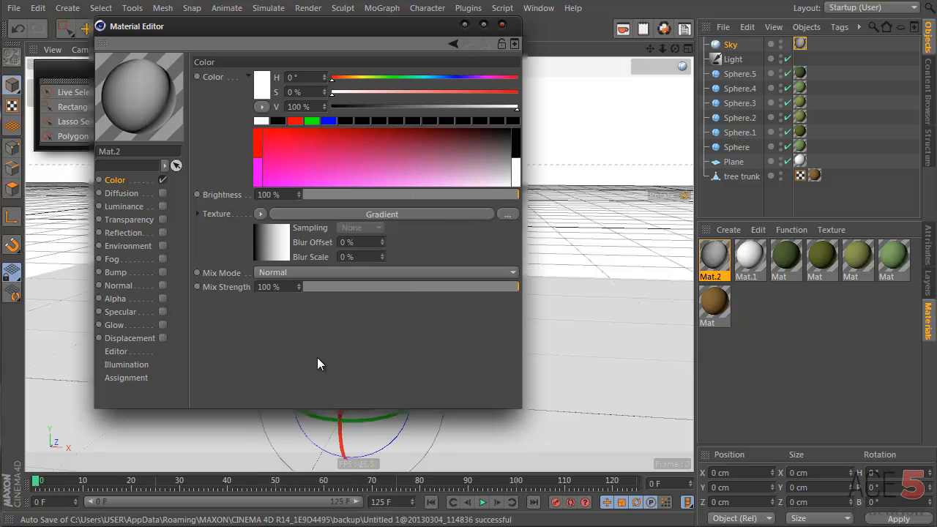
click(258, 231)
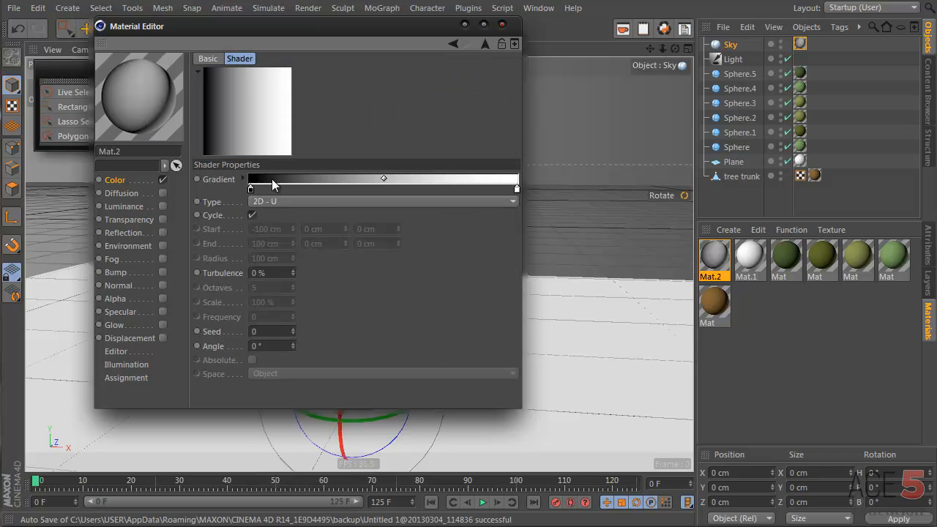
click(319, 202)
click(328, 230)
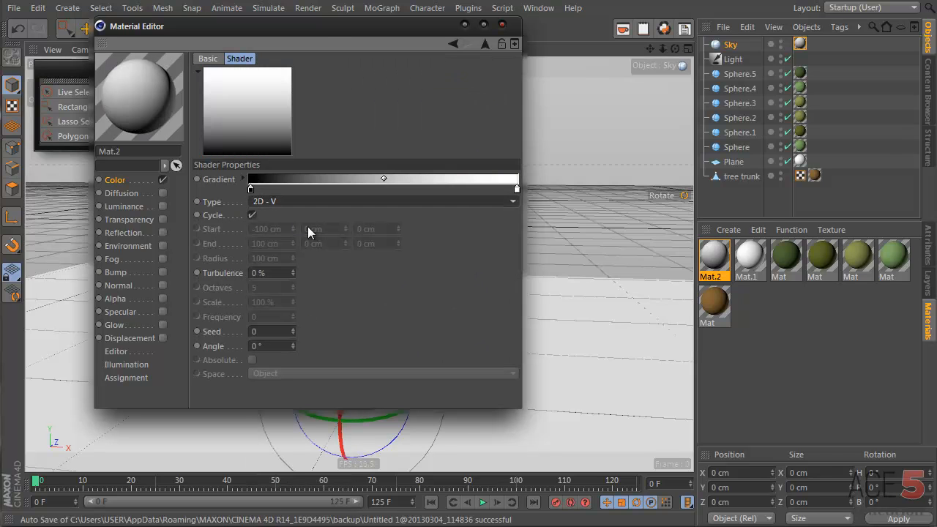
Step: Invert the sky gradient's knots and recolor the black knot light blue with H 196°, S 37% and V 100%
drag(345, 30, 458, 94)
right_click(427, 251)
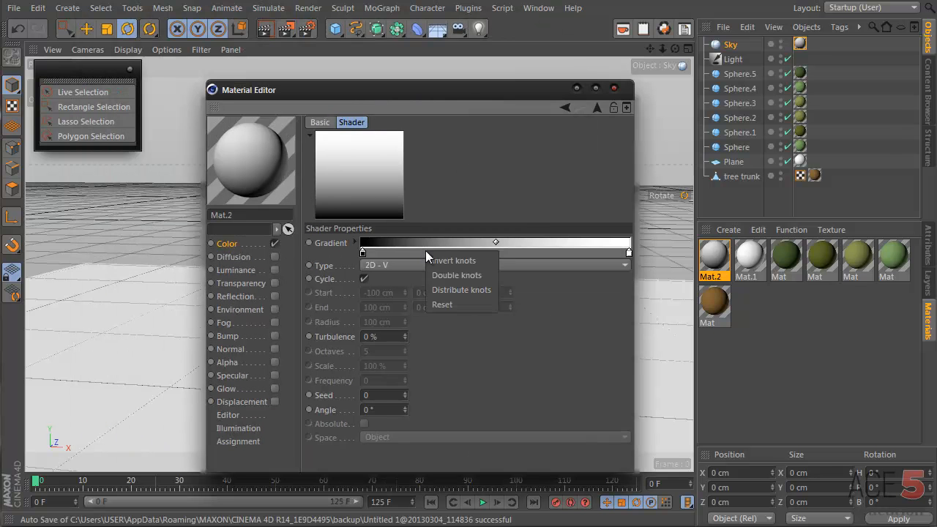
click(468, 260)
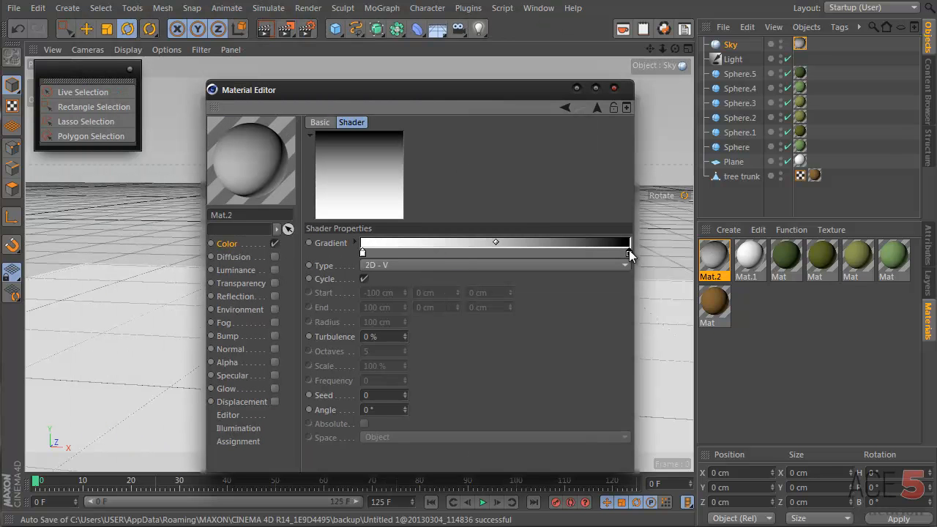
click(357, 242)
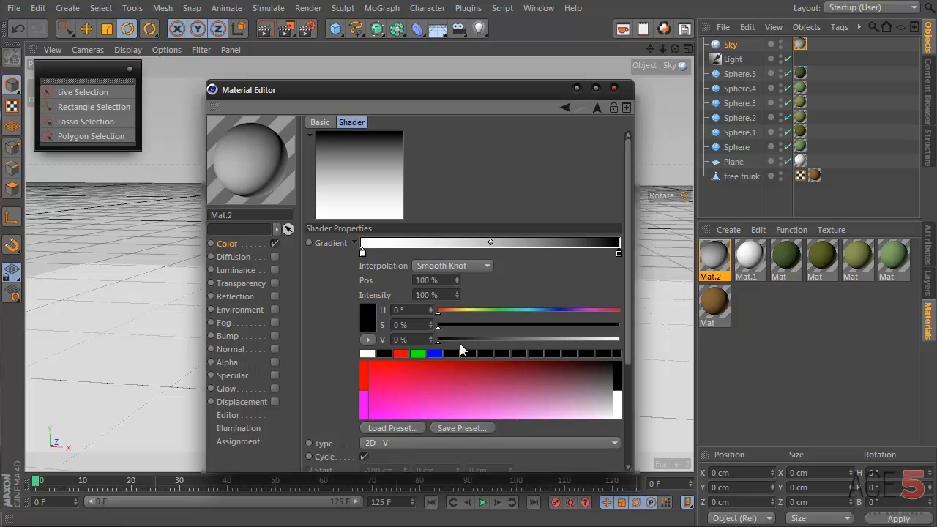
drag(521, 308, 627, 337)
drag(572, 326, 537, 312)
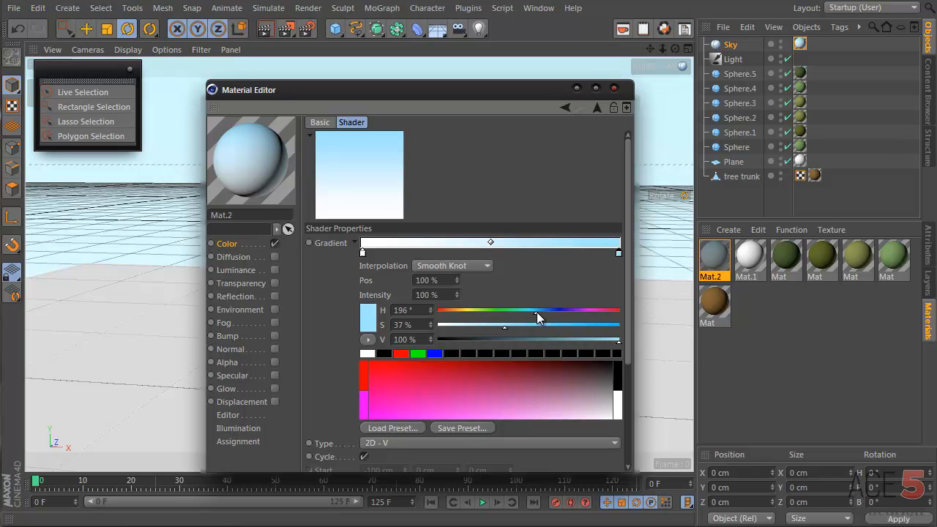
click(615, 87)
Step: Render the tree against the sky from a slightly lower, more distant angle
alt+drag(379, 379, 372, 357)
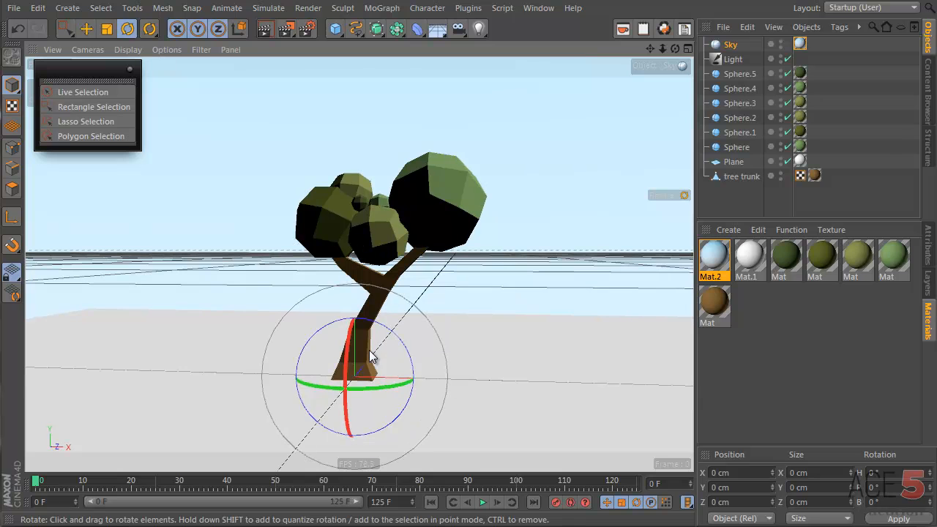
click(261, 29)
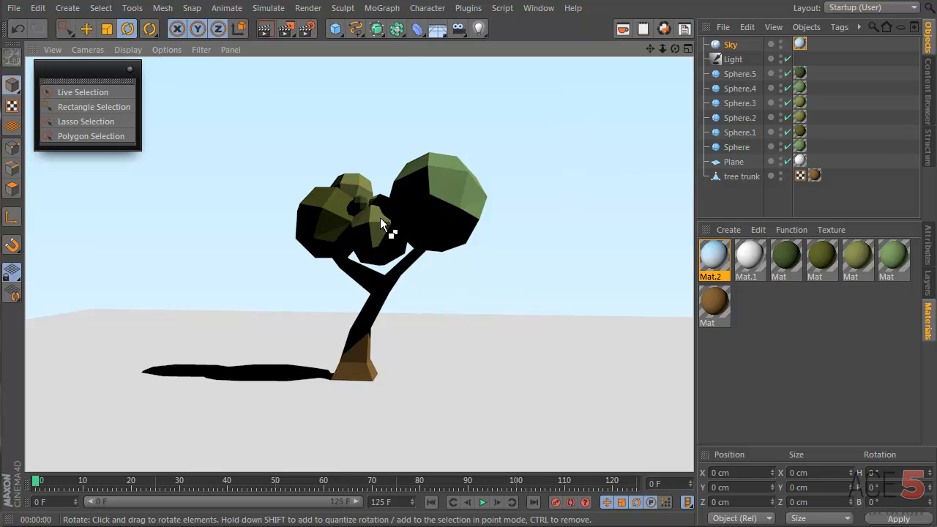
Step: Add Global Illumination to the render settings with GI Mode IR + QMC (Still Image), and render the view
key(ctrl+b)
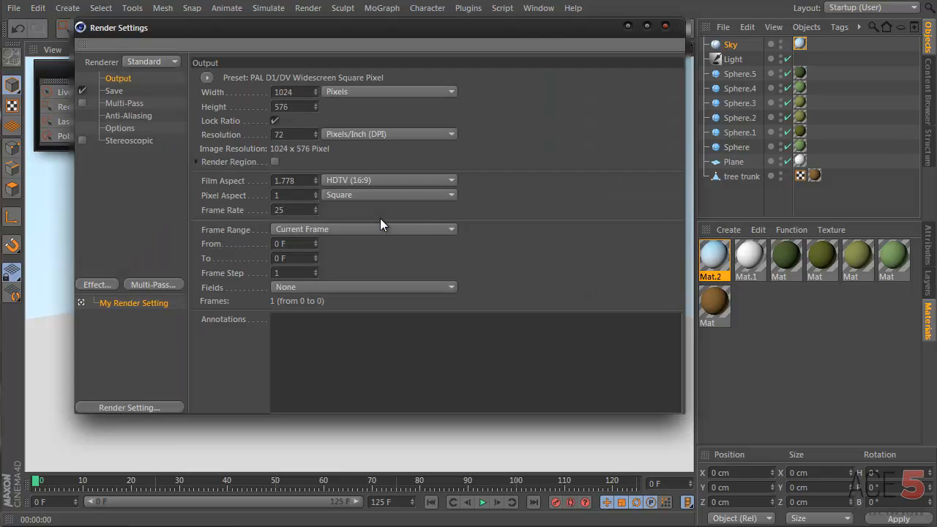
click(111, 283)
click(191, 486)
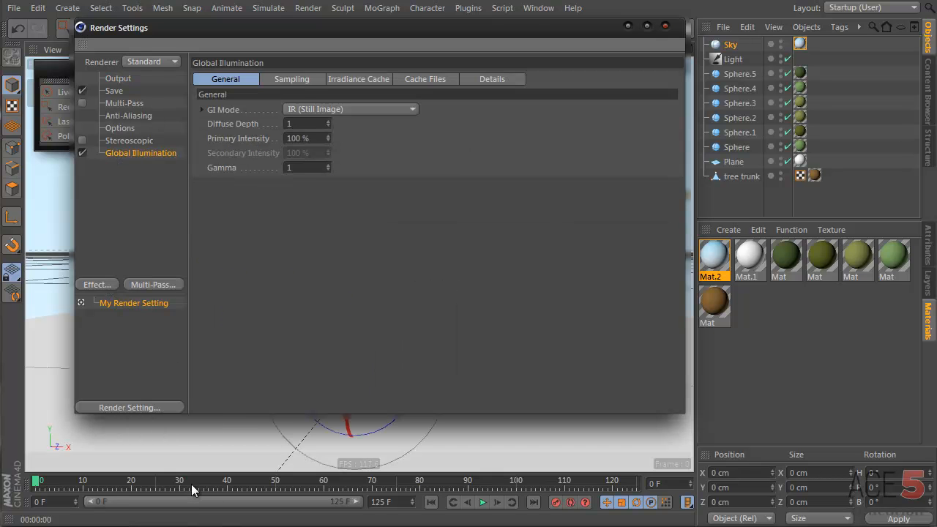
click(355, 108)
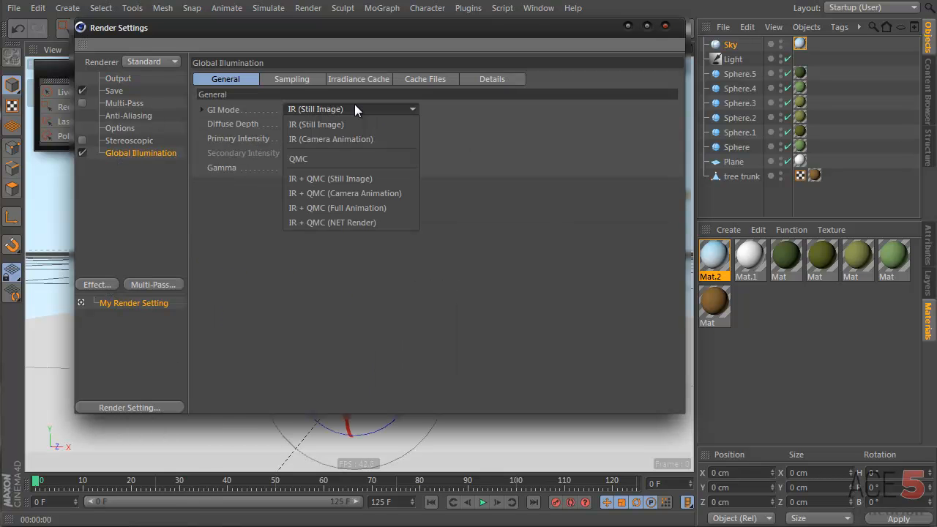
click(357, 180)
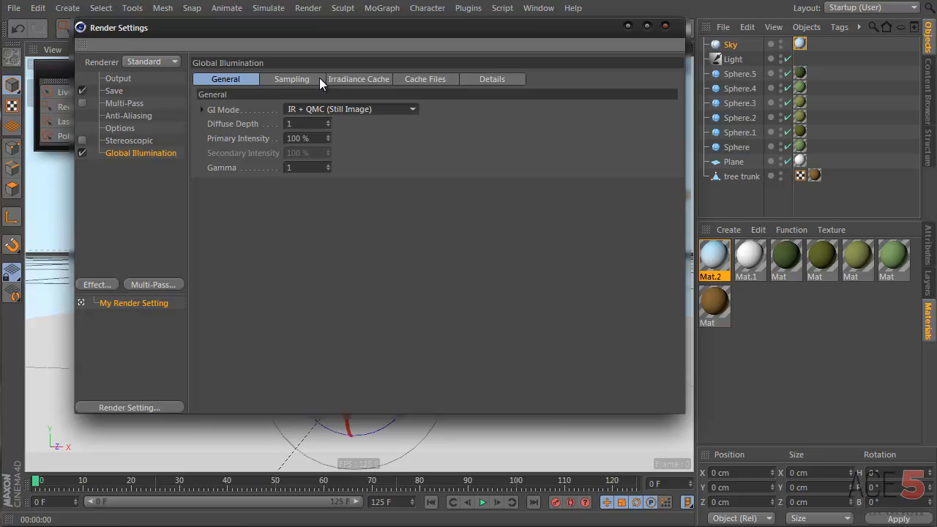
click(666, 27)
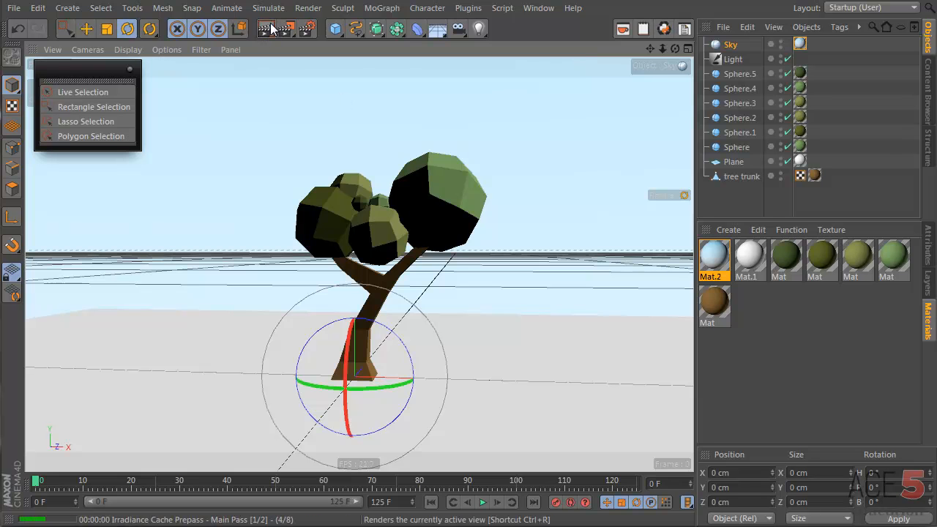
click(266, 30)
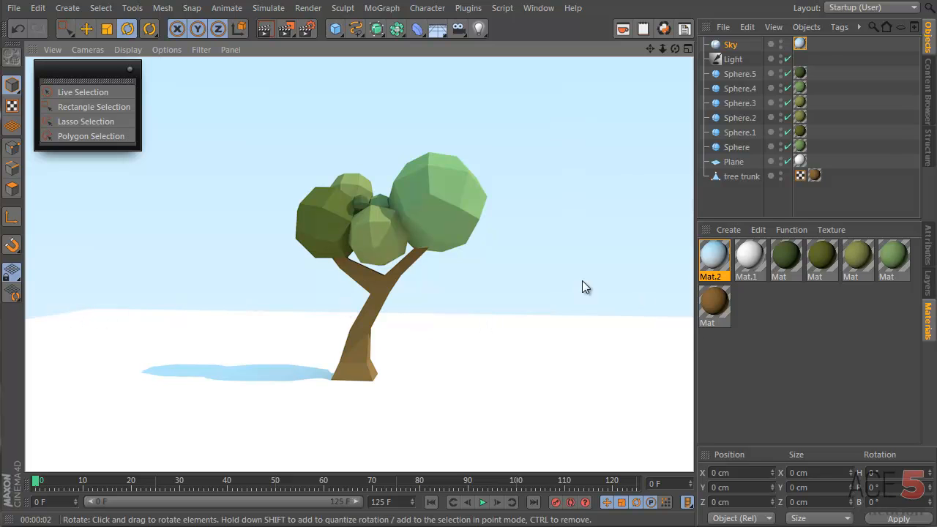
Step: Move the white knot of the sky material's gradient to about the middle and render the view
click(800, 44)
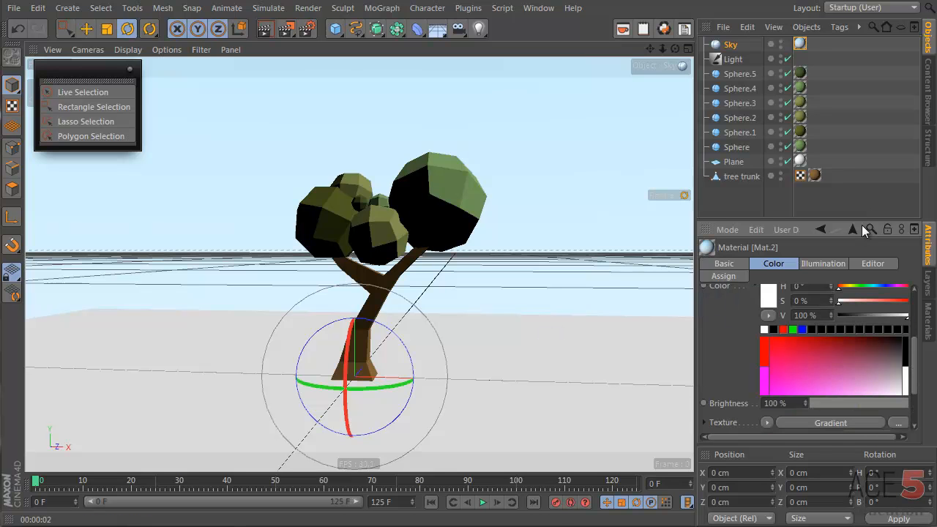
click(830, 423)
scroll(832, 407, up, 2)
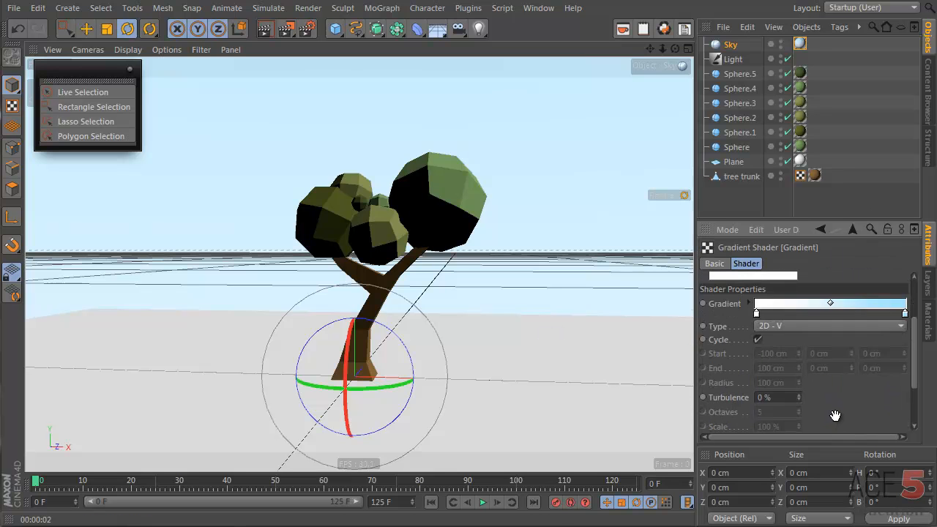
drag(763, 333, 836, 333)
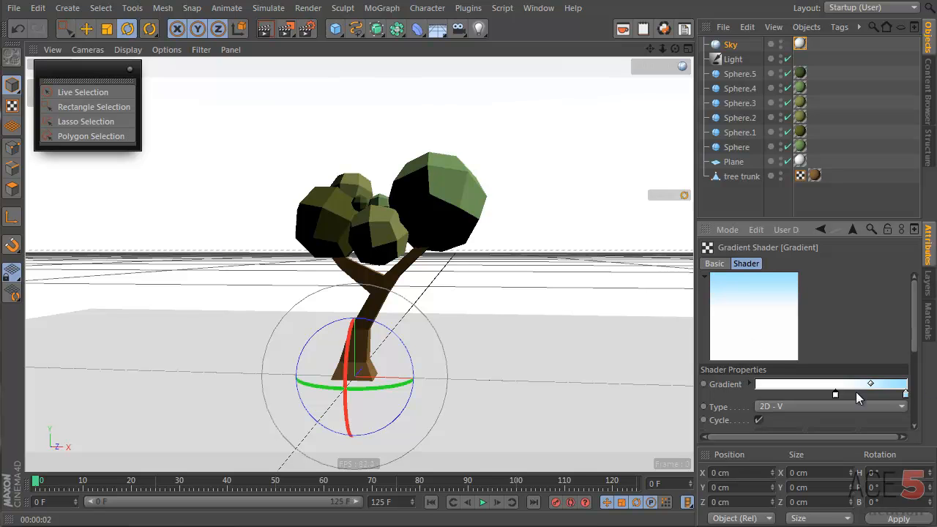
click(262, 31)
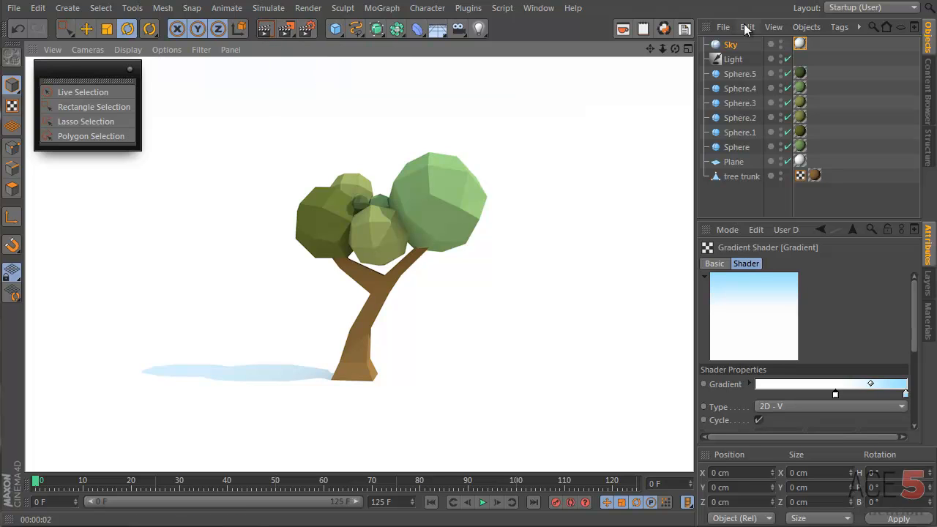
Step: Tint the light a warm cream with H 41°, S 12% and V 100%, and render the view
click(733, 60)
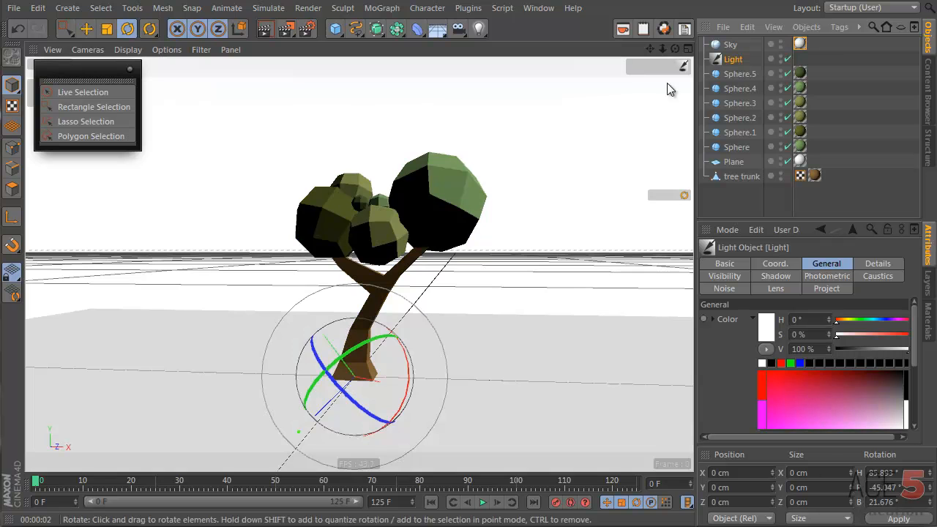
click(841, 320)
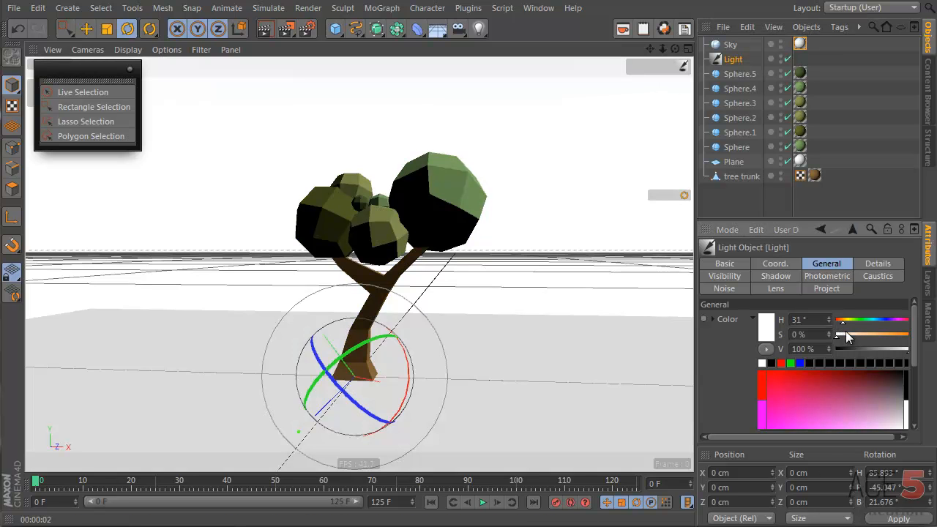
click(852, 335)
drag(847, 333, 844, 323)
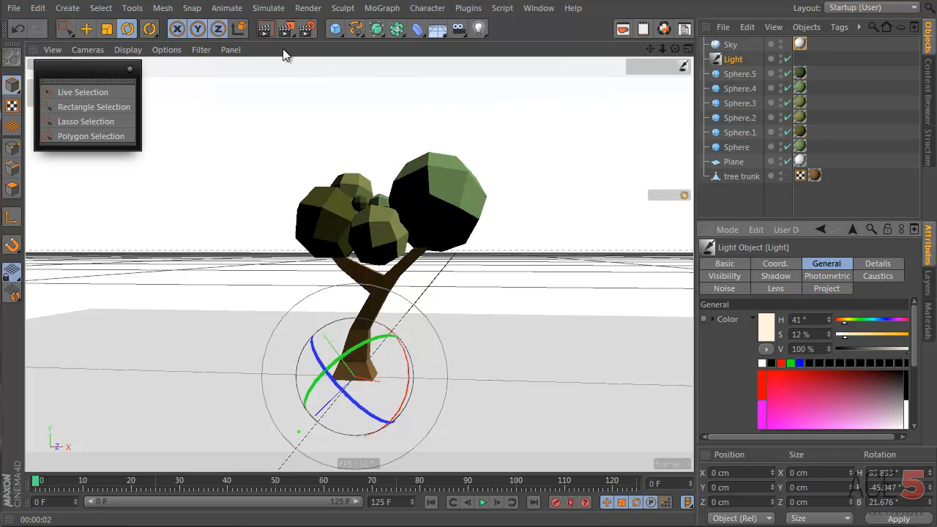
click(265, 29)
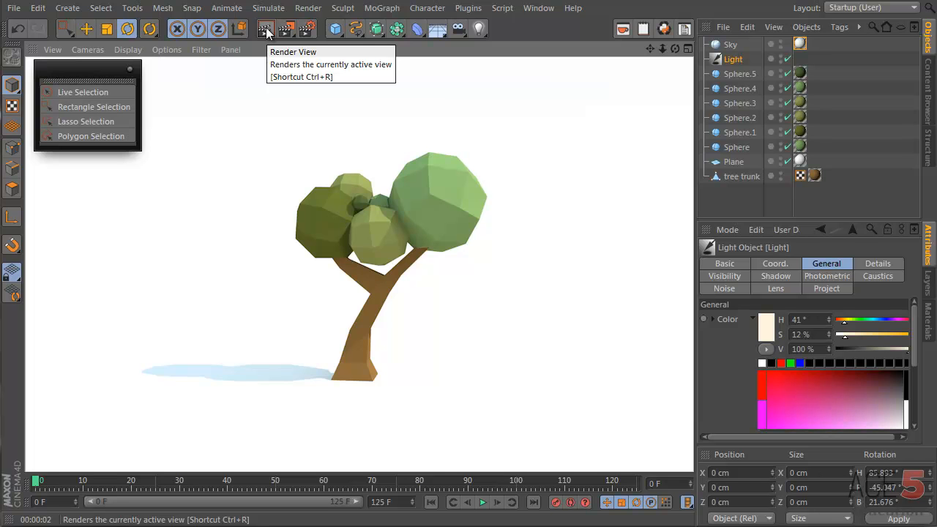
Step: Close the floating selection palette and select the points at the base of the tree trunk in point mode
click(131, 70)
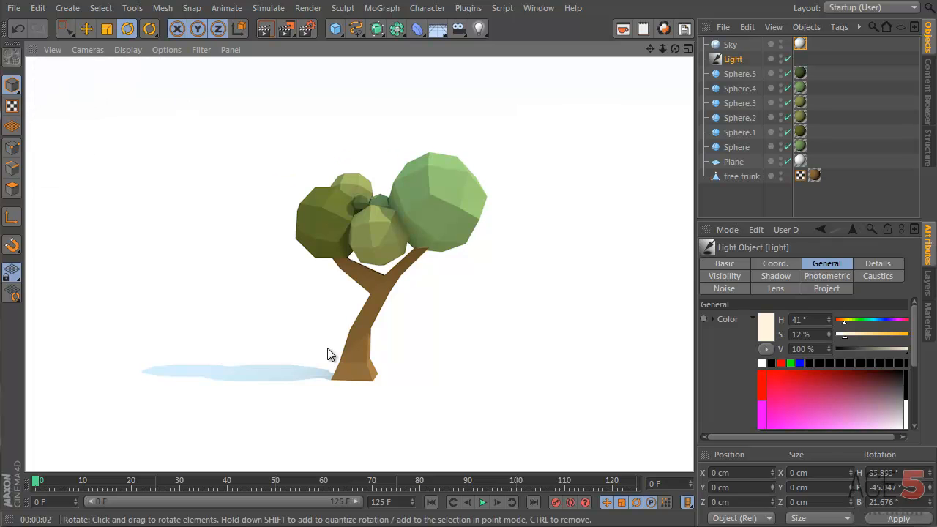
click(370, 370)
key(Return)
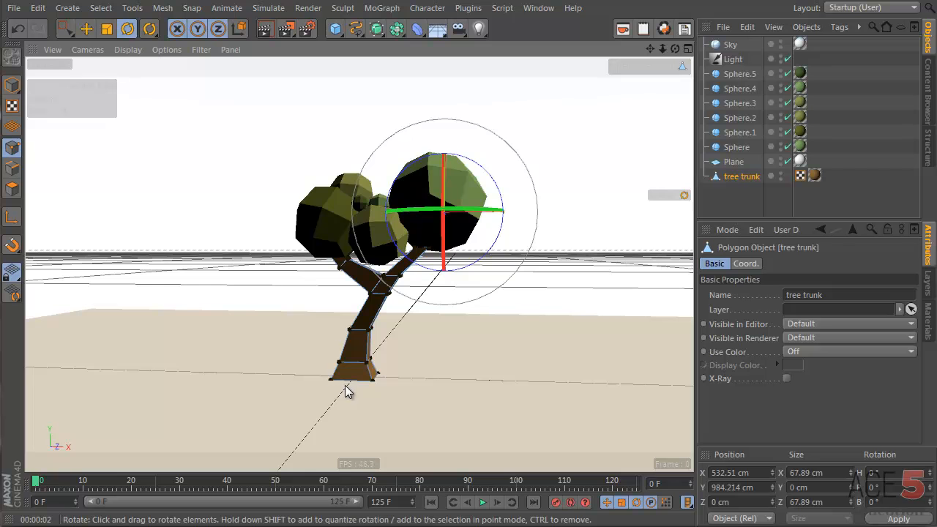
alt+drag(356, 376, 377, 366)
scroll(376, 366, up, 3)
drag(316, 371, 412, 394)
double_click(732, 487)
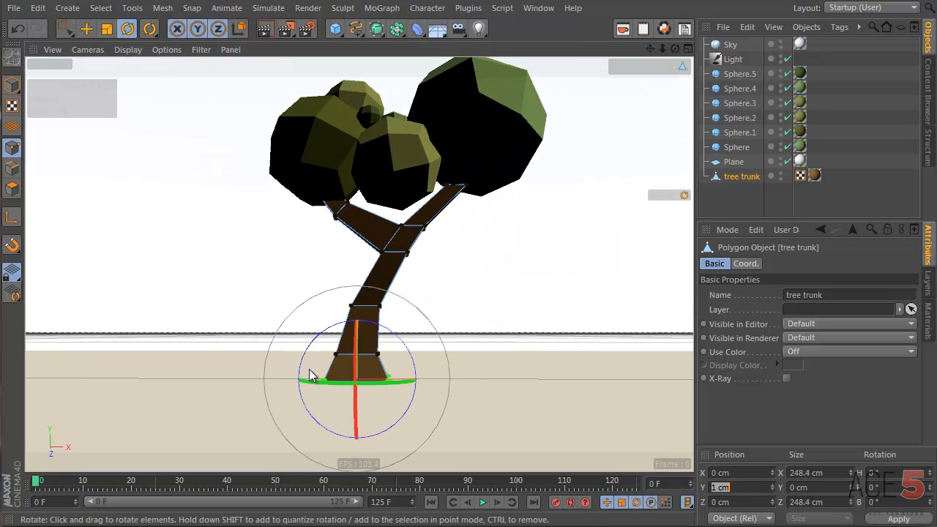
drag(310, 372, 446, 403)
mouse_move(366, 388)
alt+mouse_down()
mouse_move(213, 386)
mouse_move(380, 407)
alt+mouse_up()
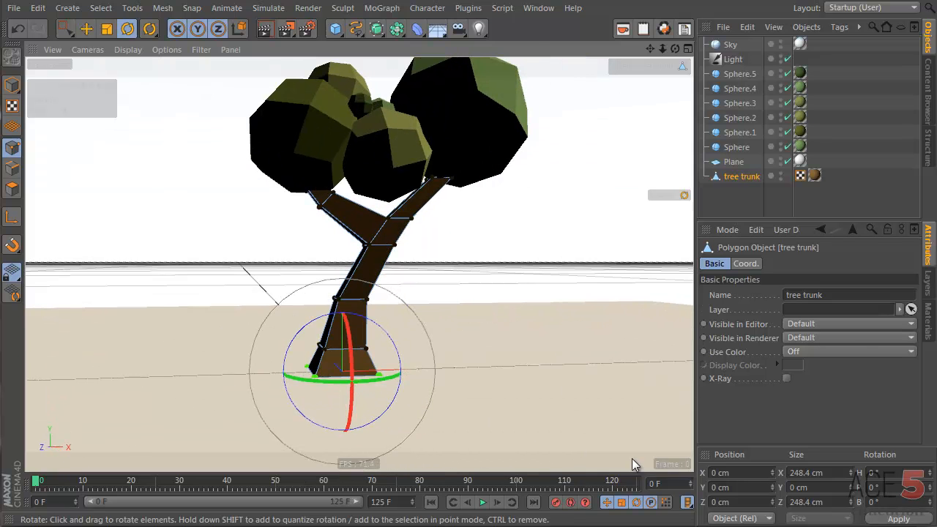
Step: Set the Y position of the trunk's base points to 4 cm and render the view
double_click(733, 487)
text(3)
key(Return)
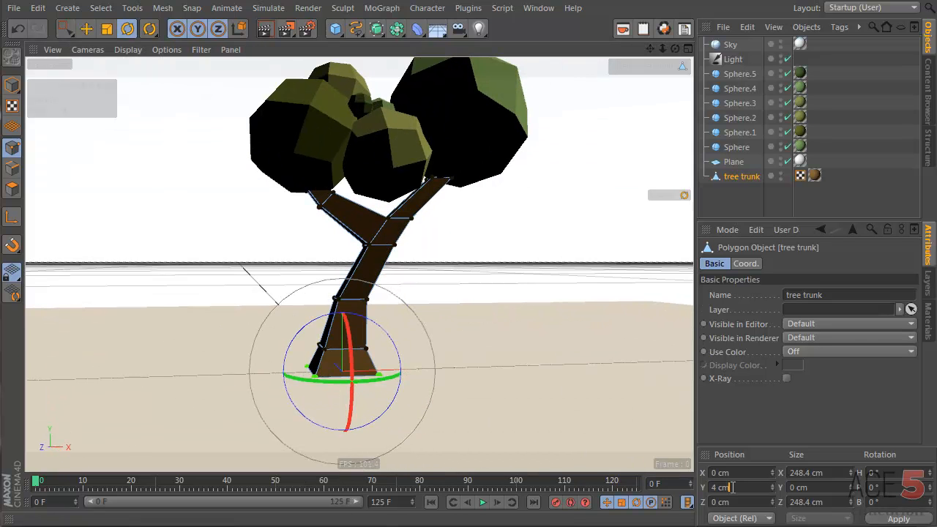
click(267, 32)
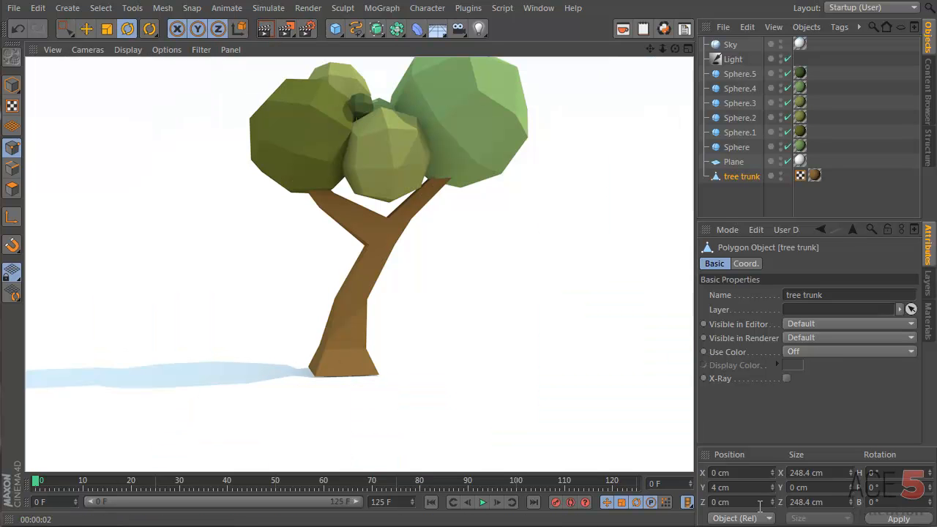
Step: Set the trunk's base points to a Y position of 8 cm and render the view again
double_click(762, 488)
text(8)
key(Return)
click(270, 25)
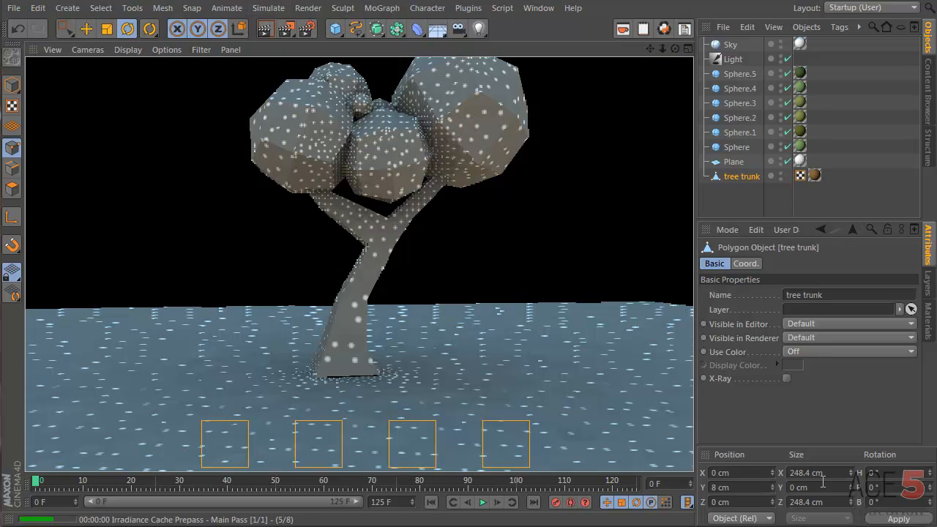
click(741, 489)
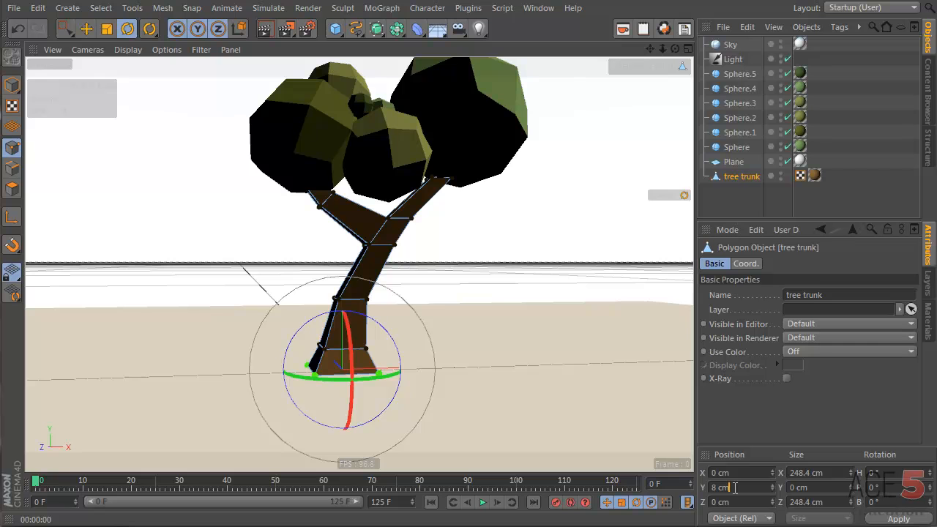
click(261, 30)
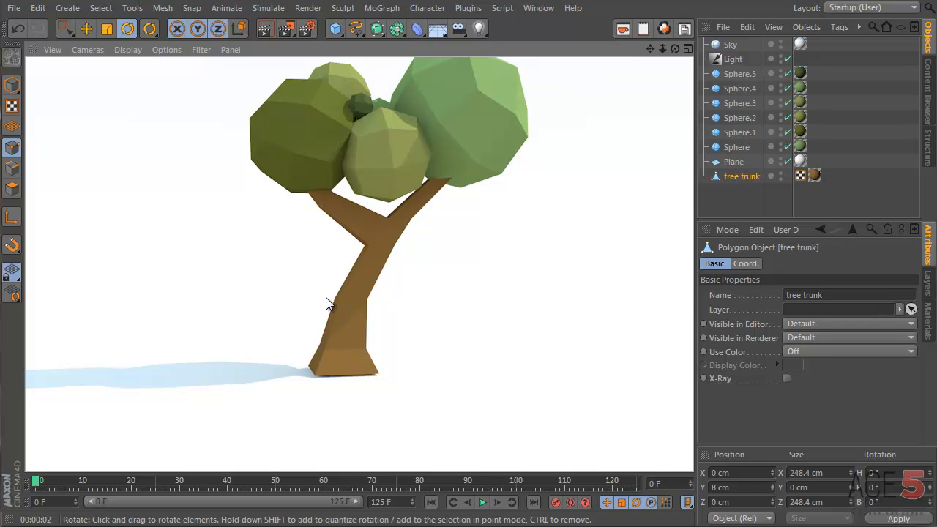
Step: Lower the trunk's base points to a Y position of 6 cm and render the view
click(748, 485)
text(6 cm)
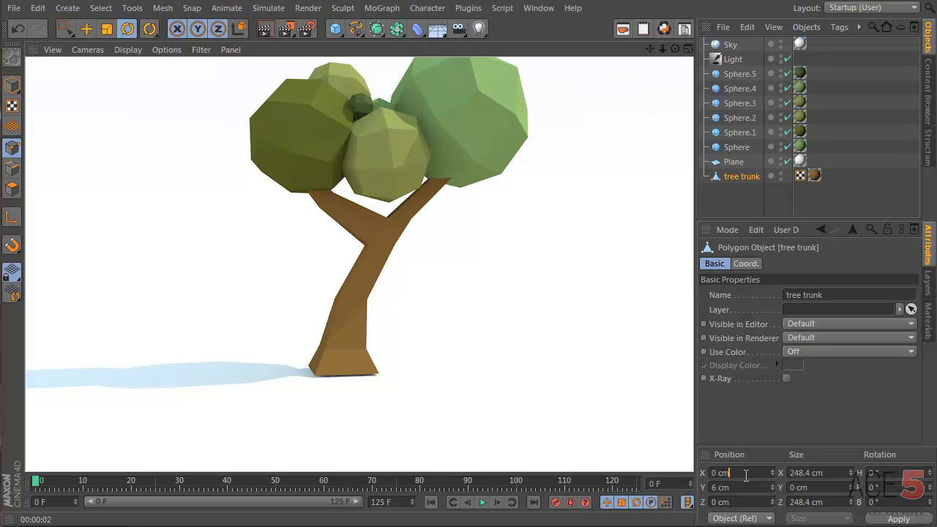
key(Return)
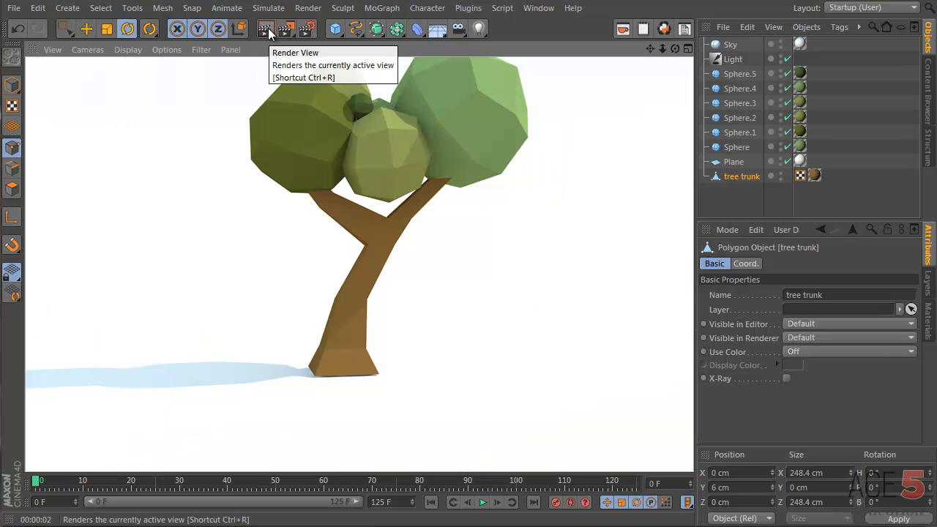
Step: Return to whole-object editing and render the full tree from a more distant, slightly higher angle
alt+drag(332, 281, 285, 344)
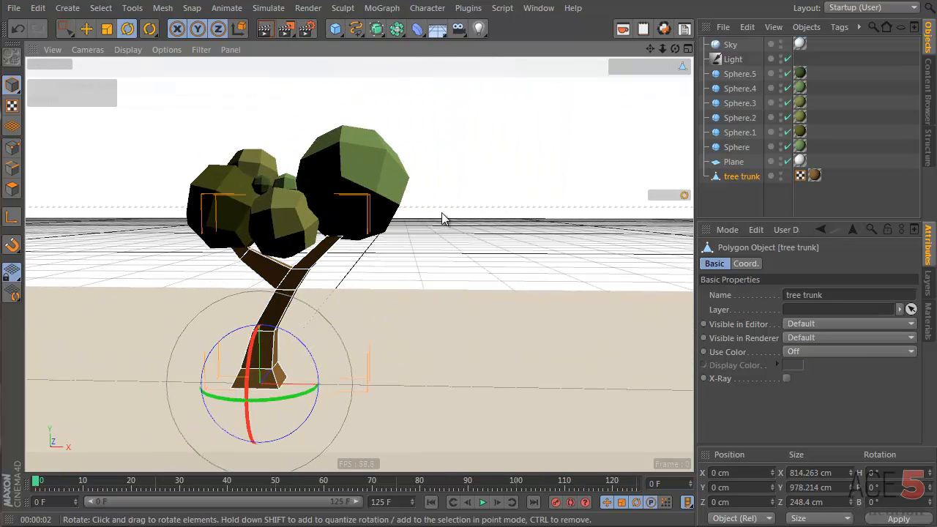
click(444, 216)
alt+drag(305, 310, 321, 326)
click(267, 32)
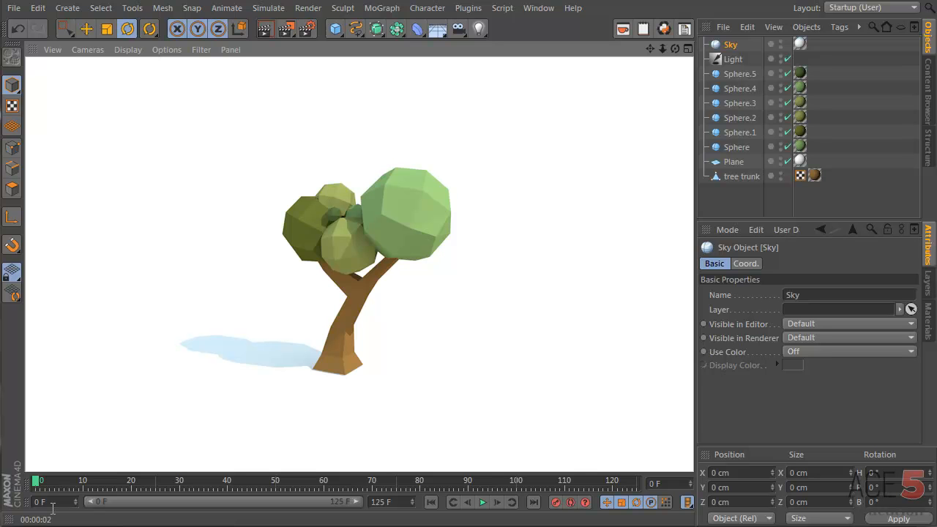
Step: Open the Bake Object settings for all six spheres, the plane and the tree trunk together
click(739, 203)
alt+drag(344, 290, 400, 306)
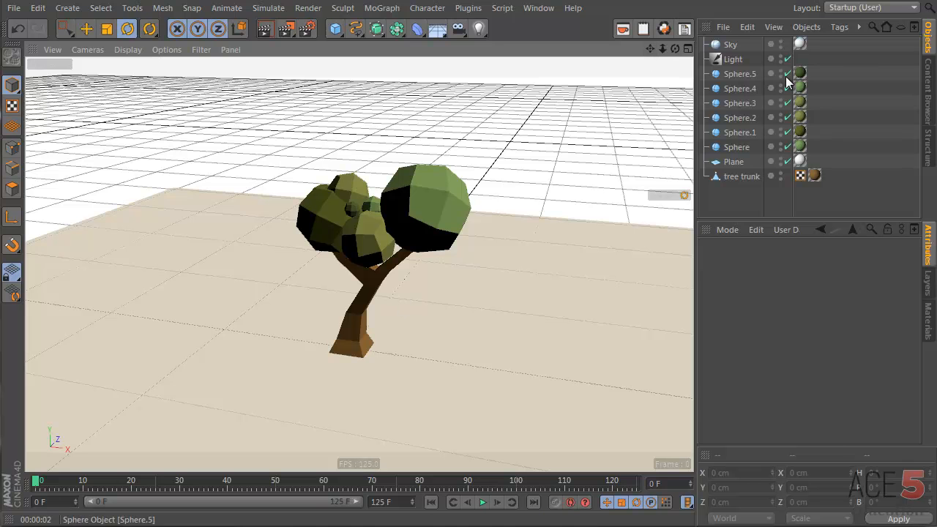
click(752, 79)
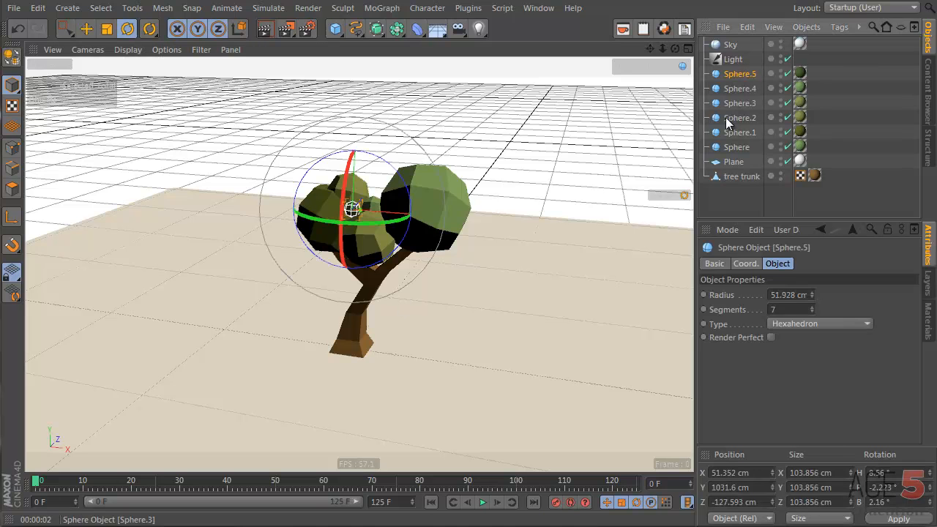
shift+click(735, 177)
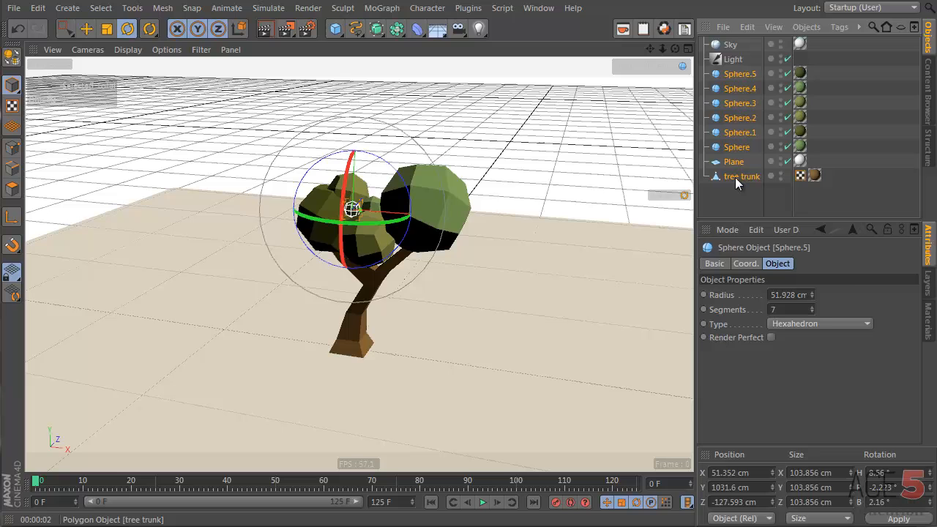
click(806, 28)
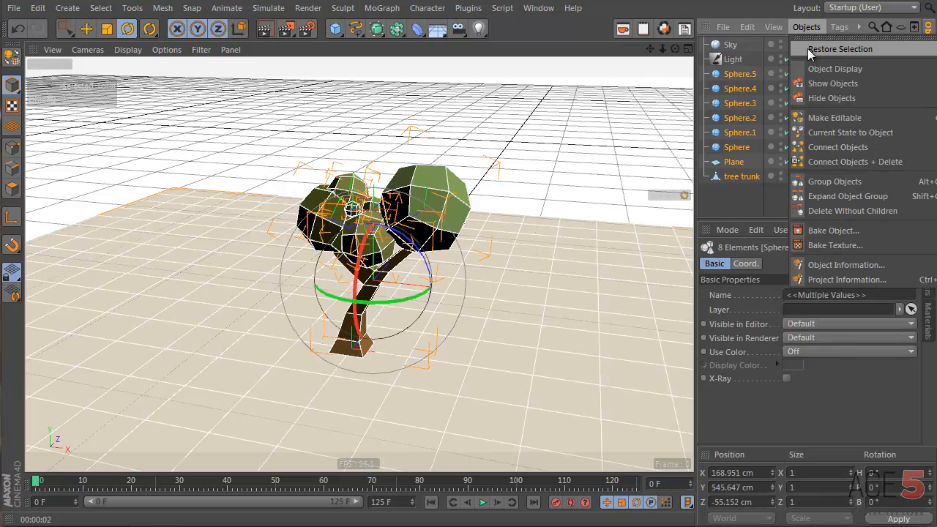
click(847, 230)
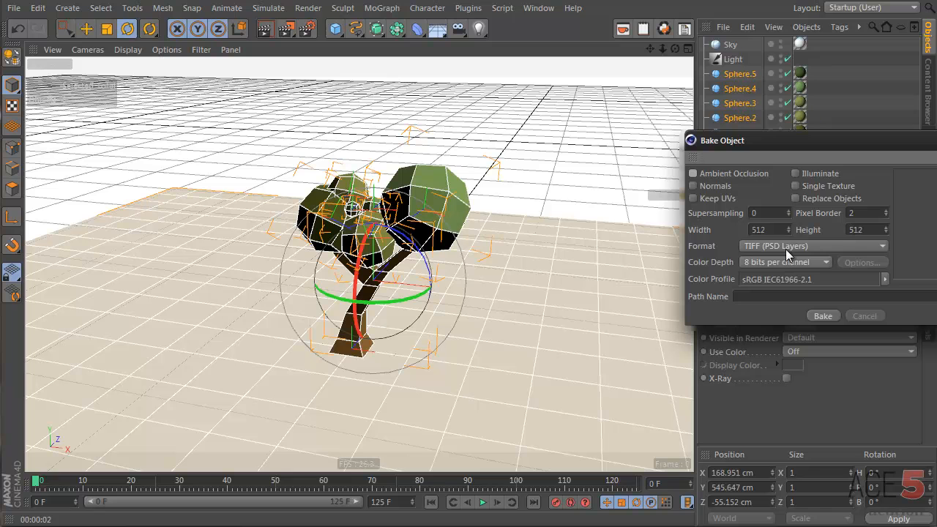
Step: Set the bake texture size to 1024 by 1024 and enable Illuminate, Single Texture and Replace Objects
double_click(777, 230)
text(1024)
click(865, 229)
text(102)
click(796, 174)
click(796, 186)
click(796, 198)
Step: Choose the tex folder inside cgtuts\make a tree as the bake path and bake the objects
click(936, 296)
scroll(546, 393, down, 3)
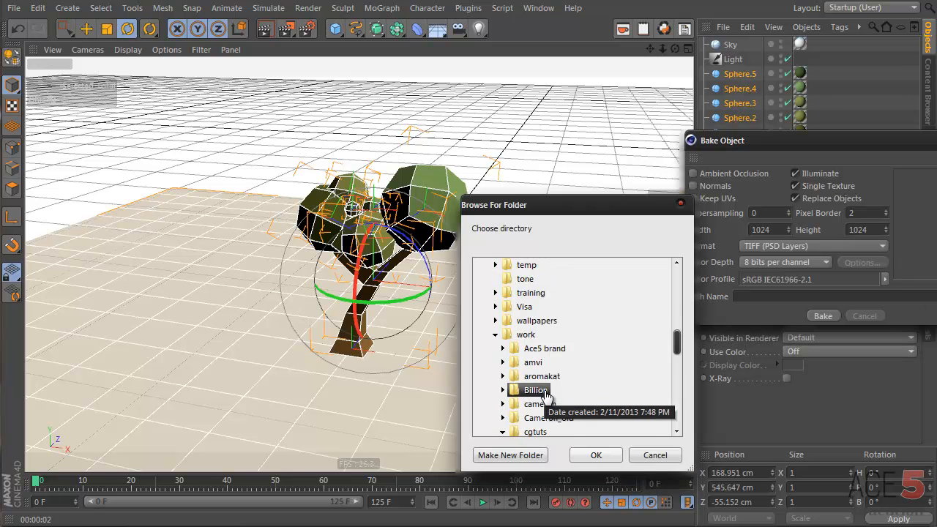
scroll(554, 334, down, 2)
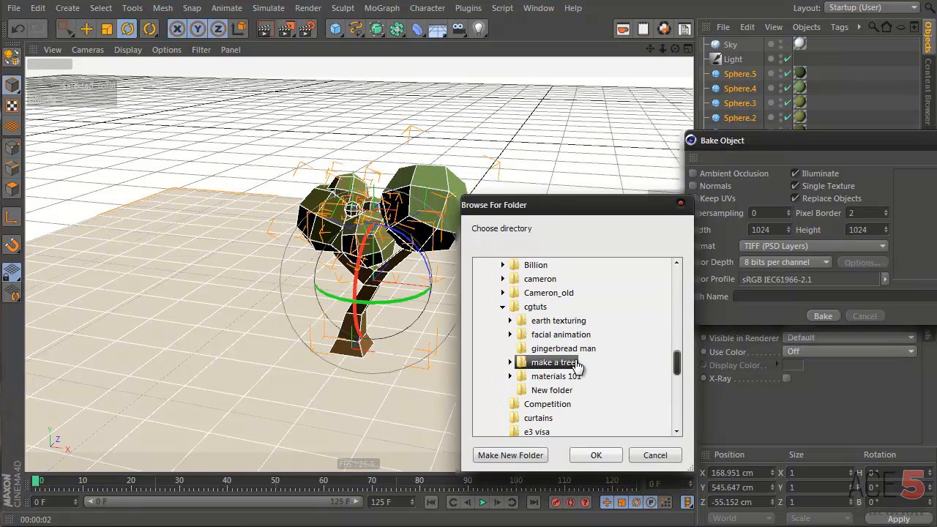
click(566, 363)
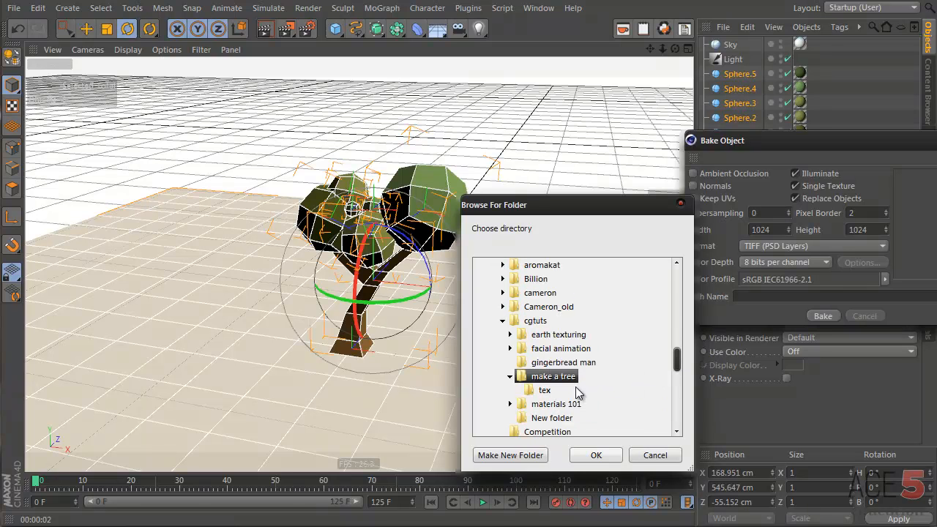
click(546, 393)
click(591, 456)
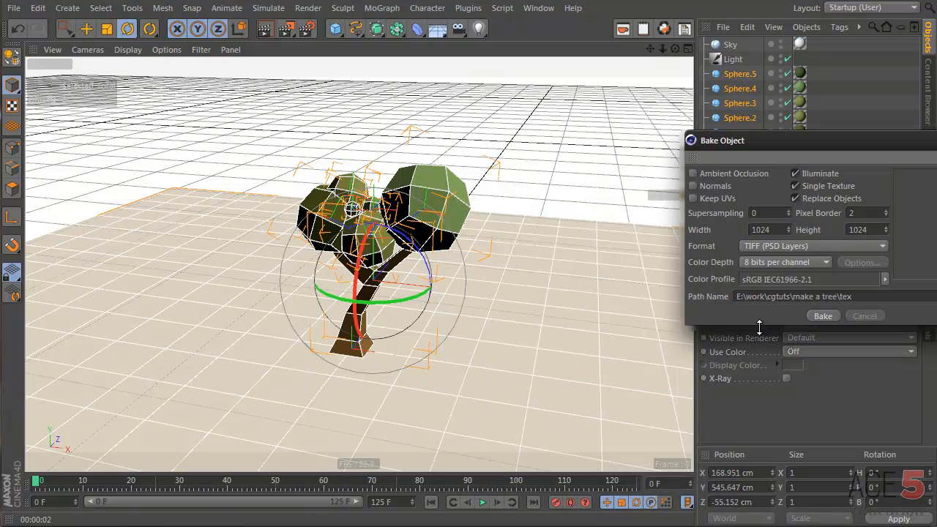
click(821, 315)
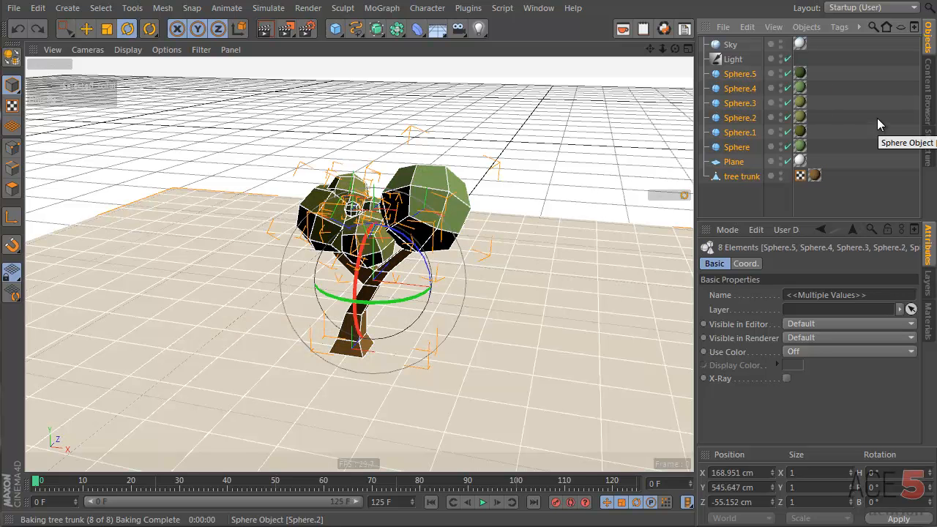
Step: Scale the ground plane down to about 2475 cm, and widen it along X to about 4625 cm
click(599, 222)
key(t)
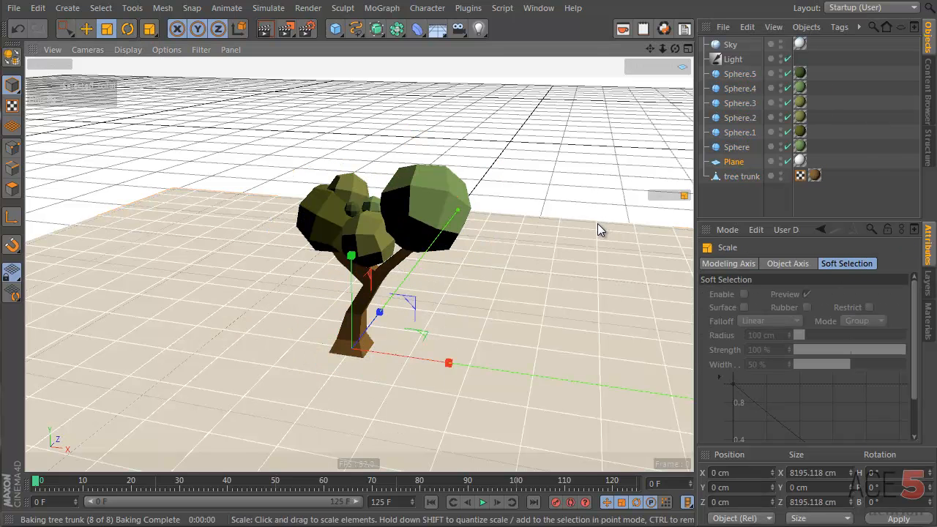
drag(597, 224, 200, 319)
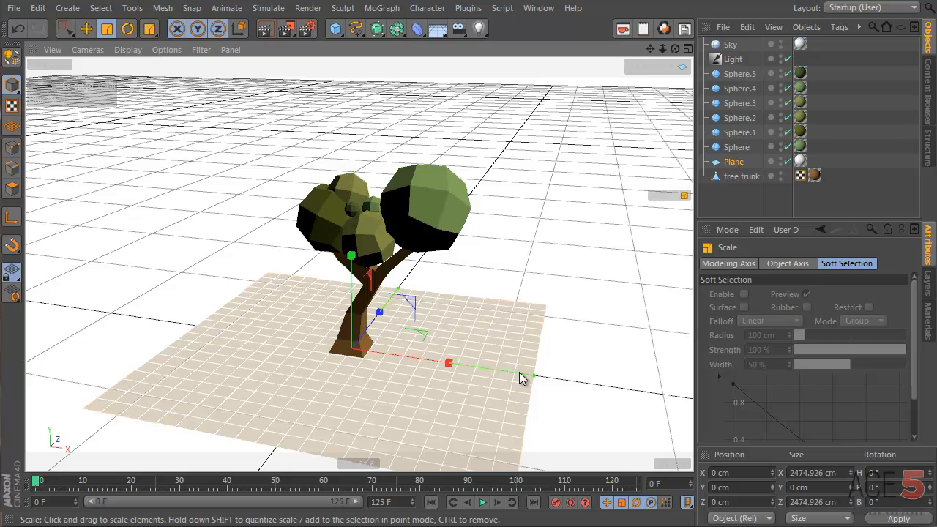
drag(533, 377, 693, 392)
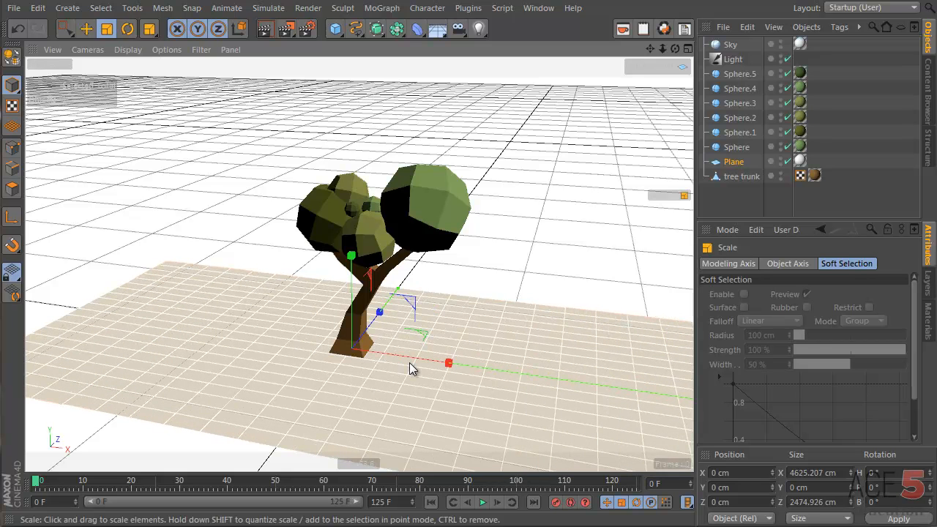
Step: Move the ground plane along X to about -637 cm, toward the shadow side, and render the view
key(e)
drag(440, 366, 333, 309)
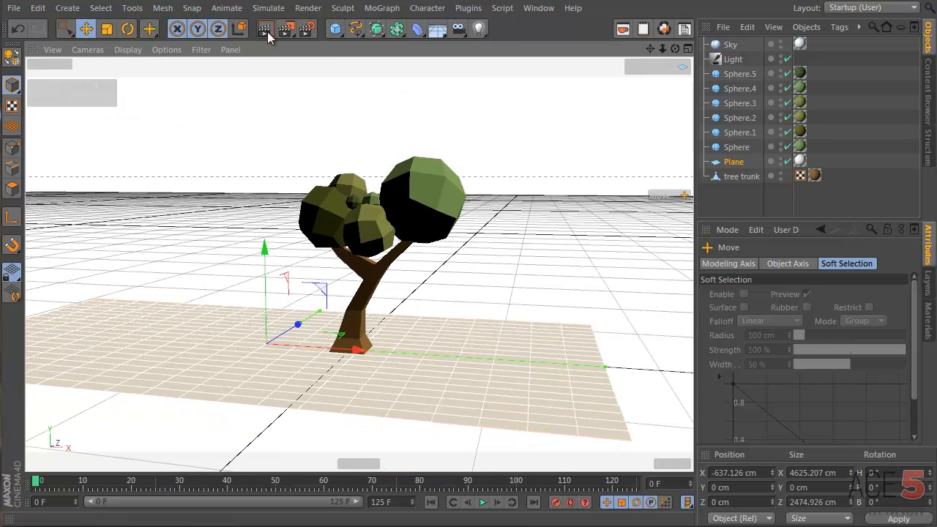
click(266, 29)
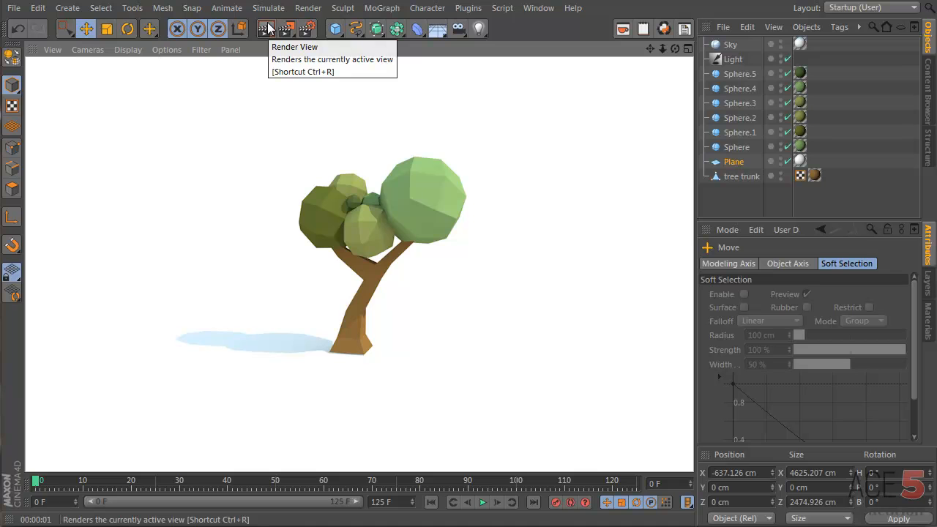
Step: Bake the six spheres, the ground plane and the tree trunk together again, using the existing Bake Object settings
click(738, 74)
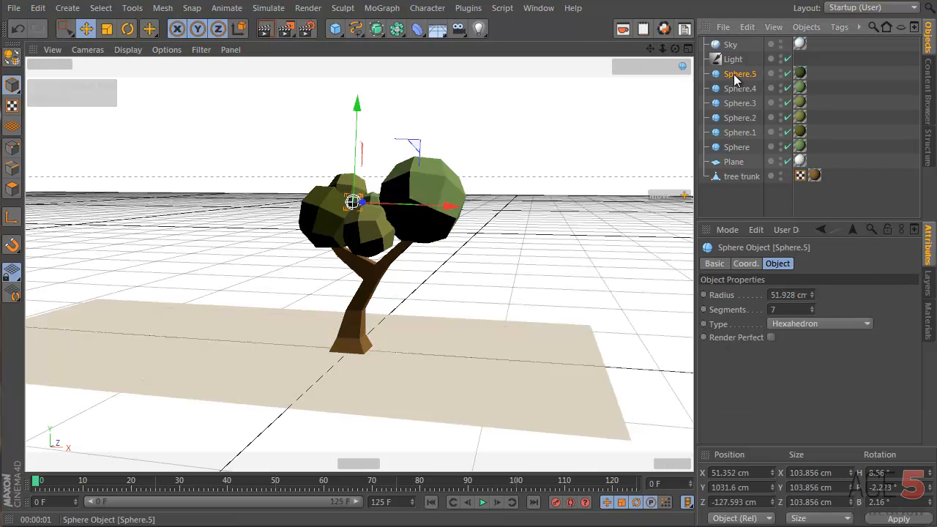
shift+click(739, 176)
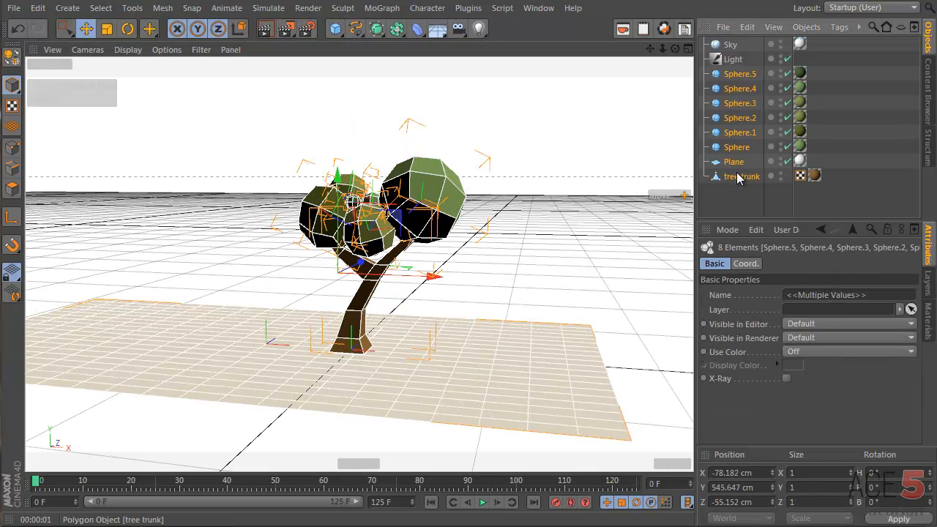
click(807, 31)
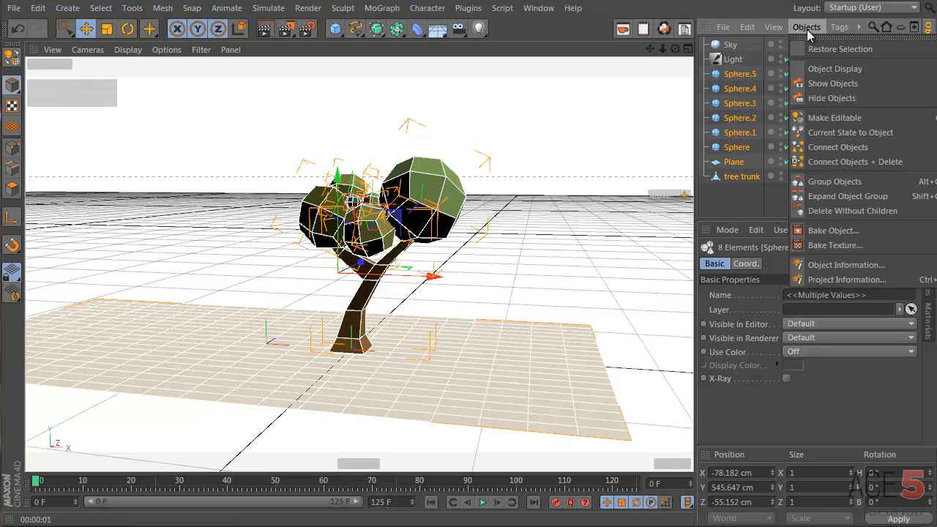
click(835, 230)
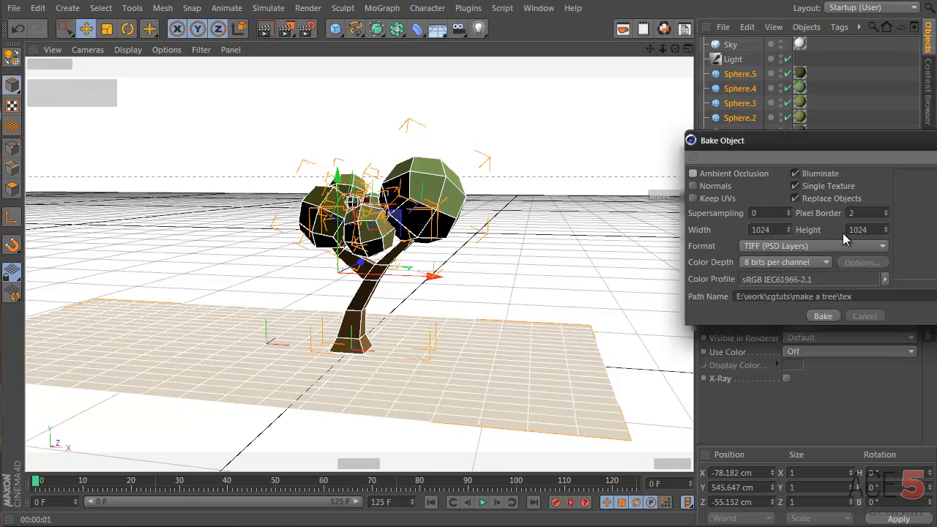
click(823, 316)
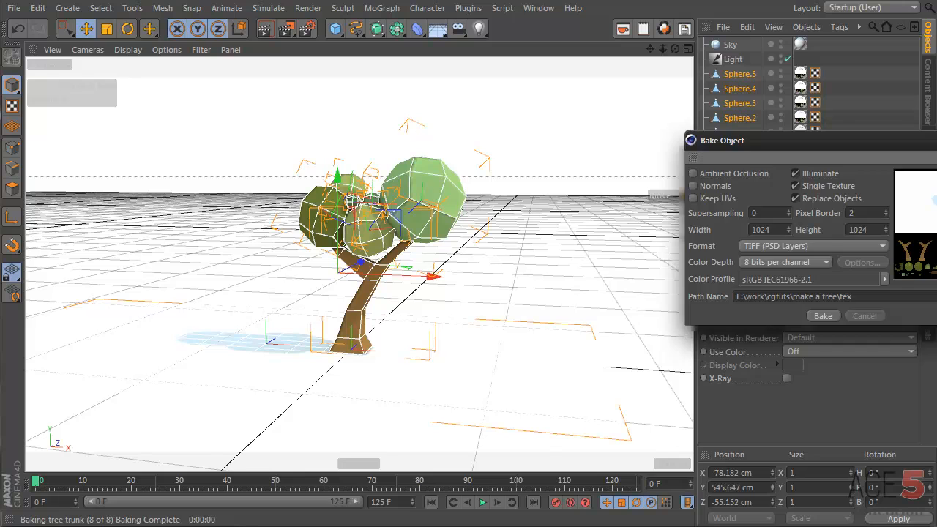
click(936, 140)
click(726, 192)
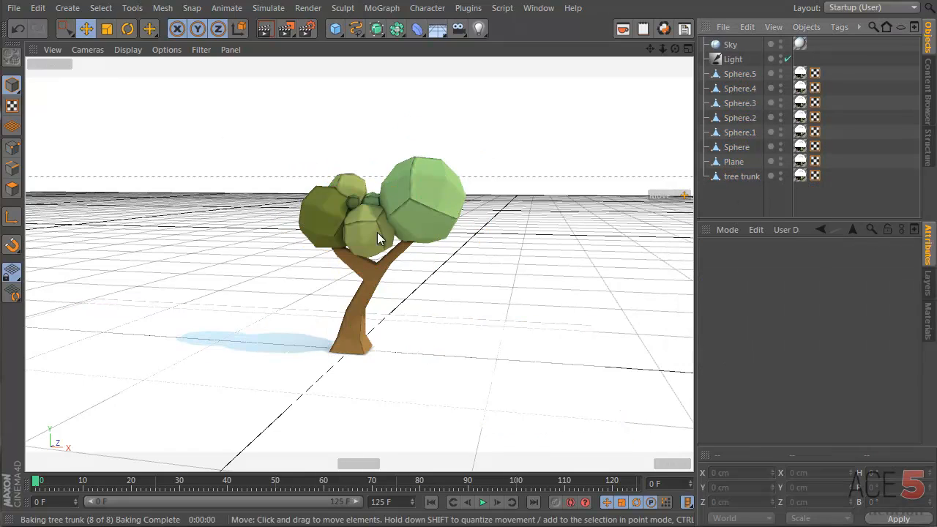
Step: Set the baked tree trunk material's texture preview size to 1024x1024 so the viewport shows the baked lighting sharply
alt+drag(377, 232, 399, 257)
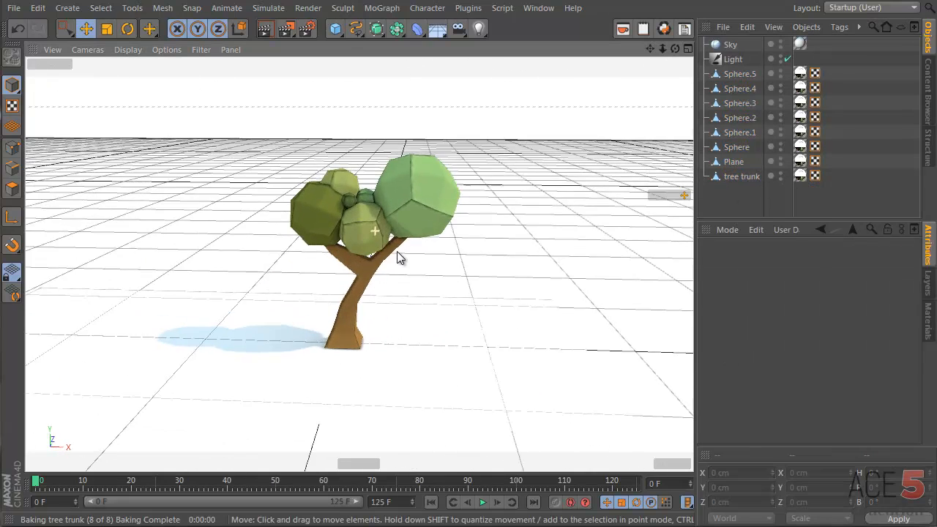
alt+right_drag(397, 252, 444, 218)
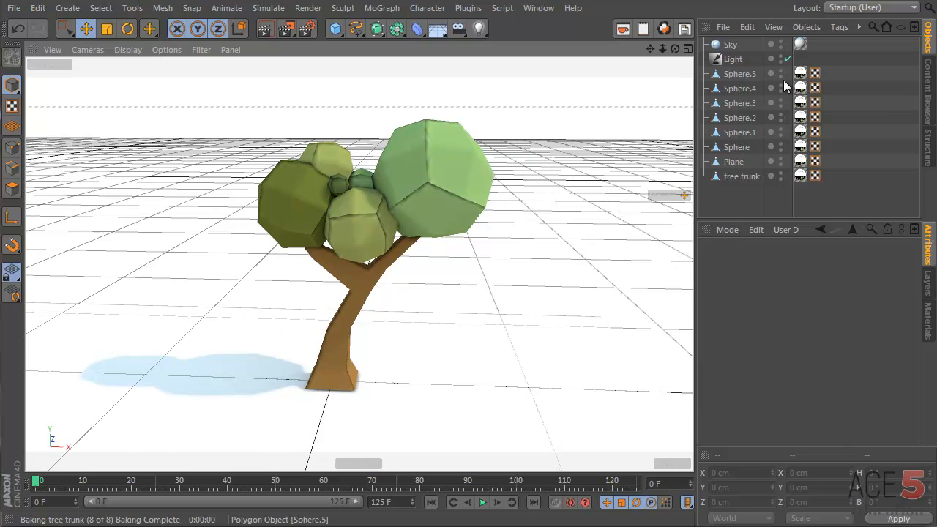
click(928, 318)
double_click(710, 258)
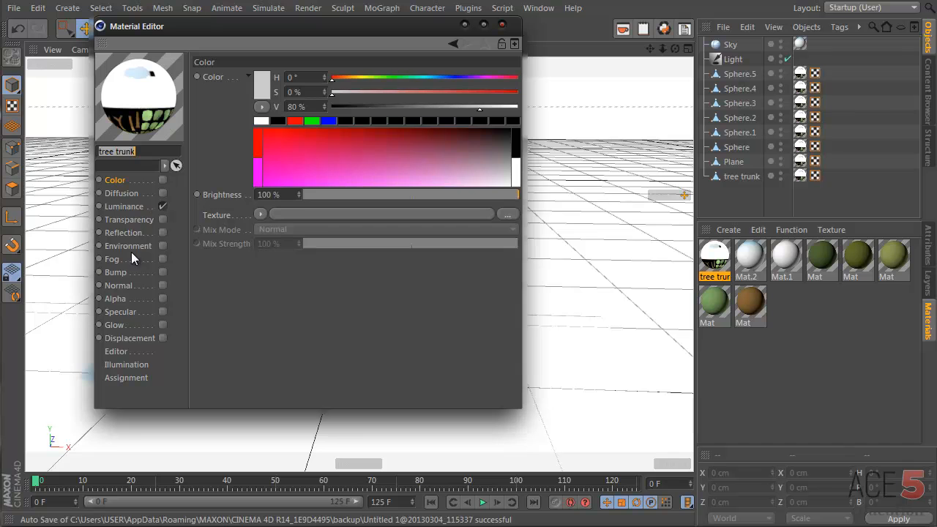
click(124, 353)
click(322, 89)
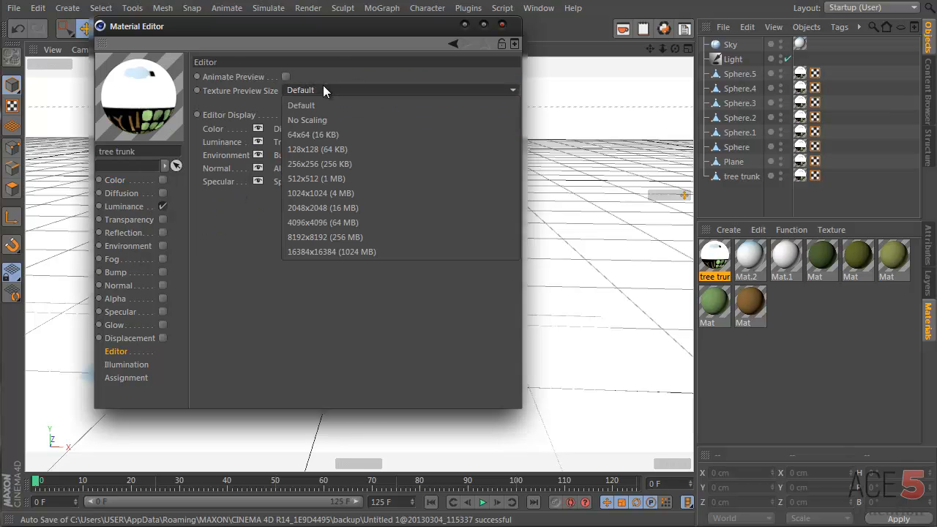
click(325, 194)
click(503, 25)
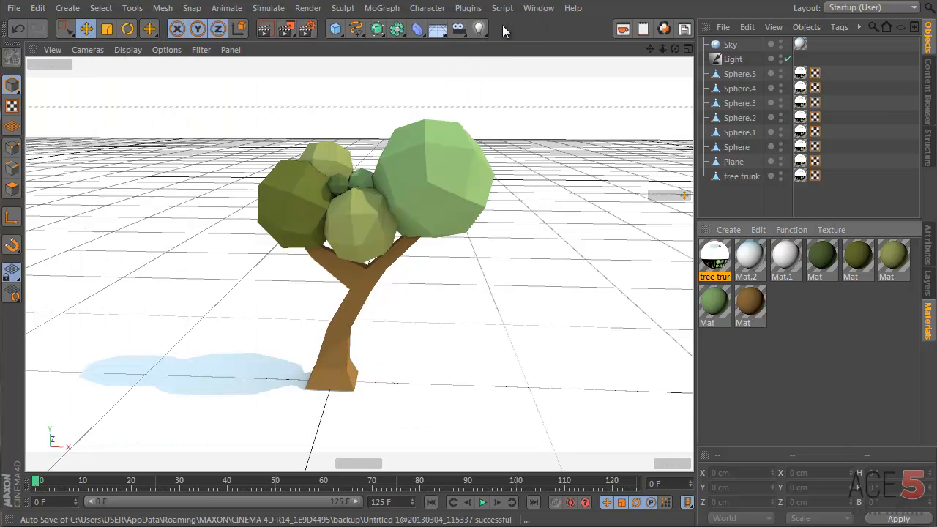
click(792, 187)
alt+drag(334, 242, 356, 241)
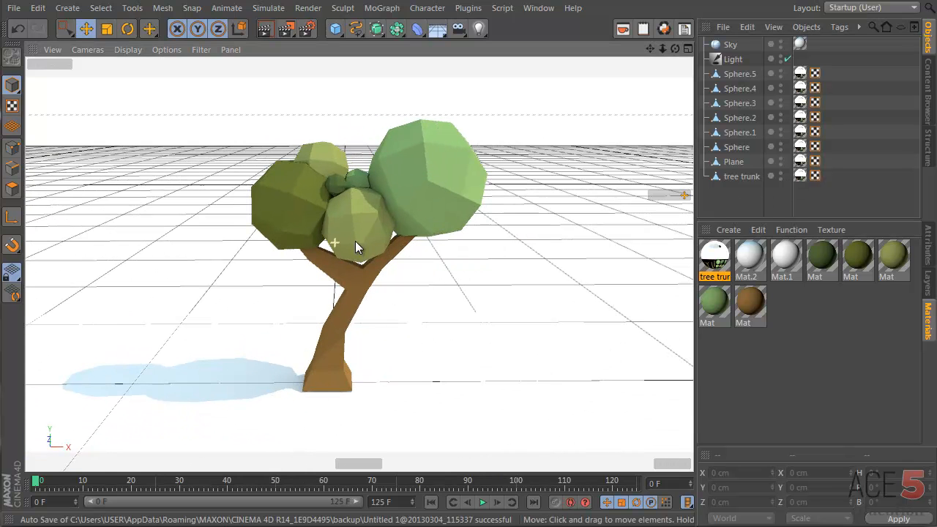
Step: Disable the light in the scene and turn off Global Illumination in the render settings
click(788, 59)
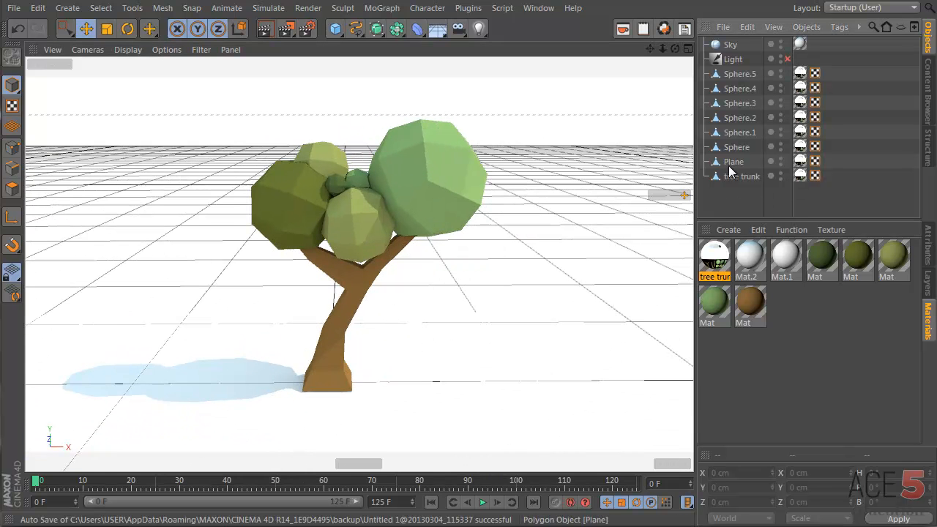
key(ctrl+b)
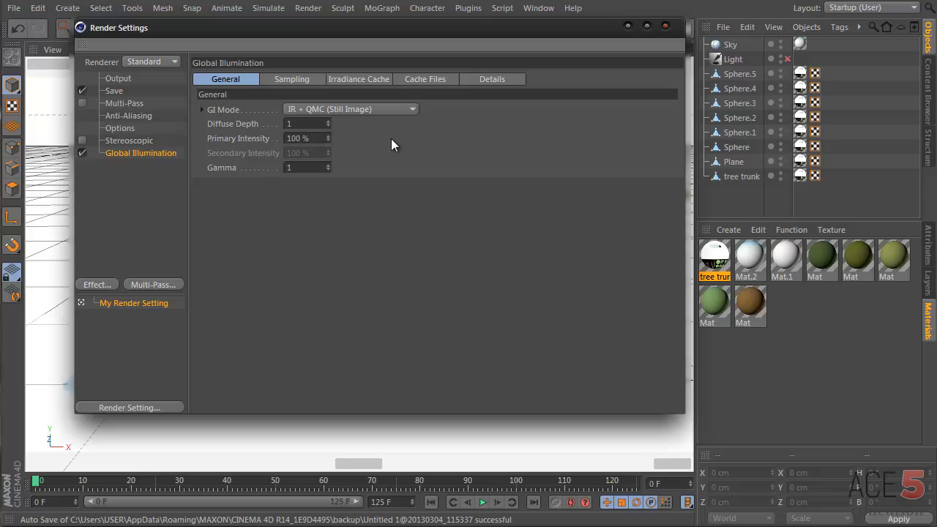
click(82, 153)
click(666, 26)
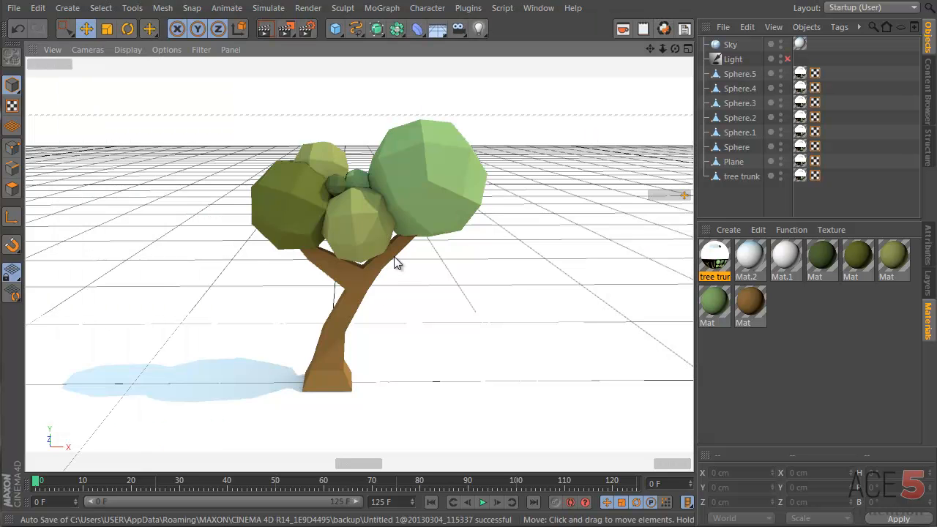
Step: Hide the grid in the viewport and render the view of the baked tree
alt+drag(393, 257, 454, 242)
click(195, 50)
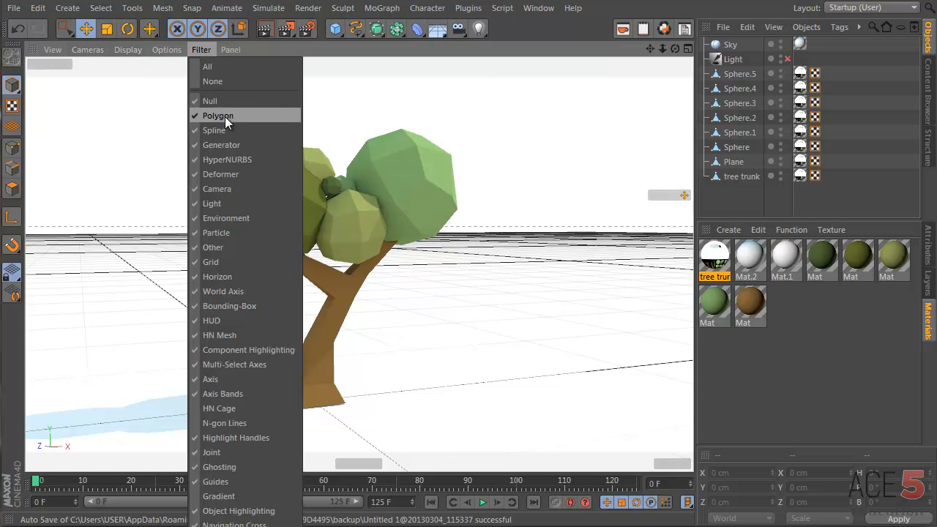
click(249, 262)
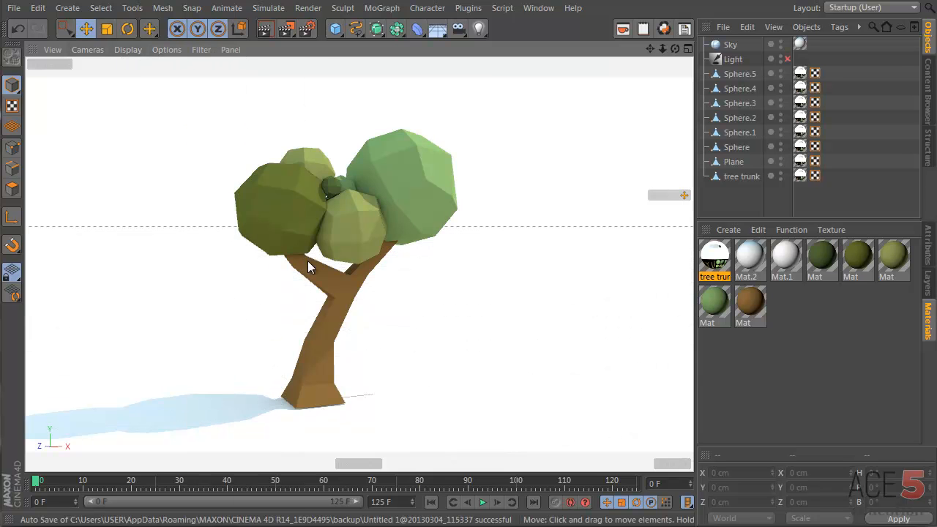
alt+drag(322, 375, 320, 393)
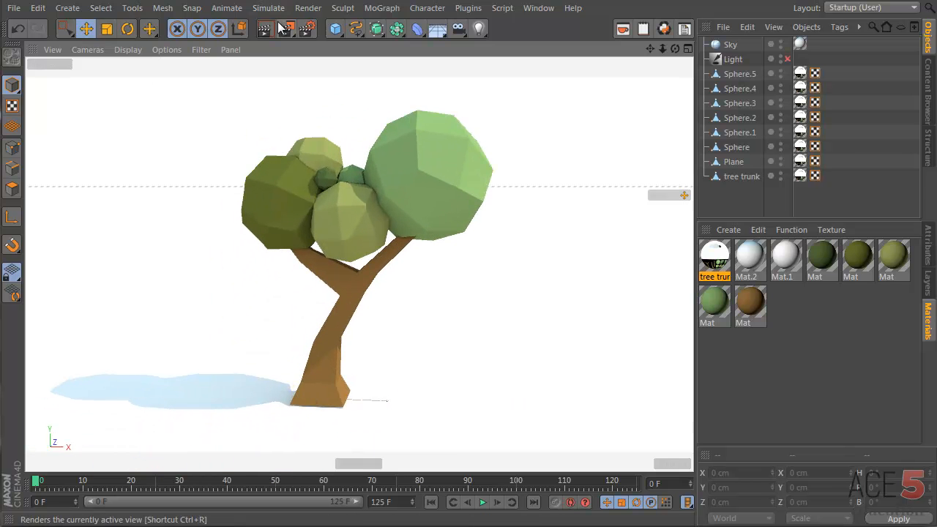
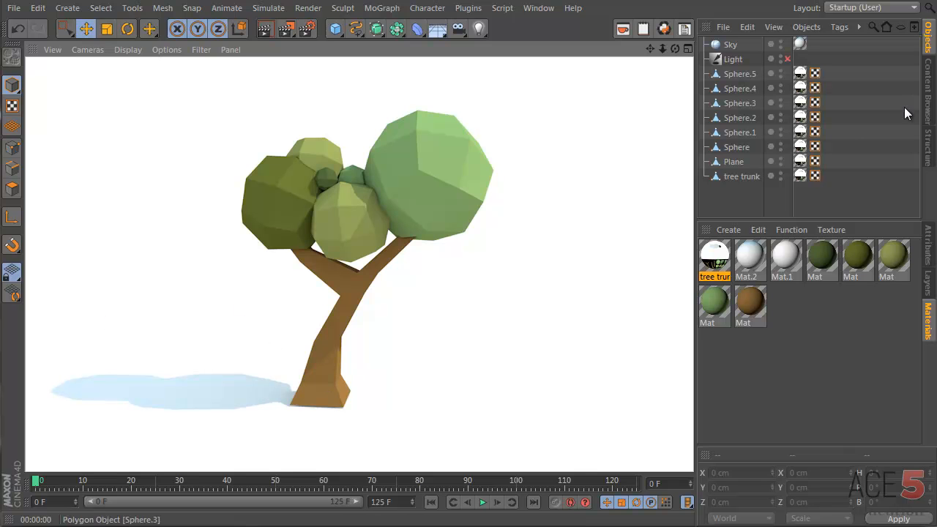
click(742, 196)
Step: Rotate the disabled light to a clearly different angle to check that the baked shadow is independent of it
alt+drag(316, 255, 476, 276)
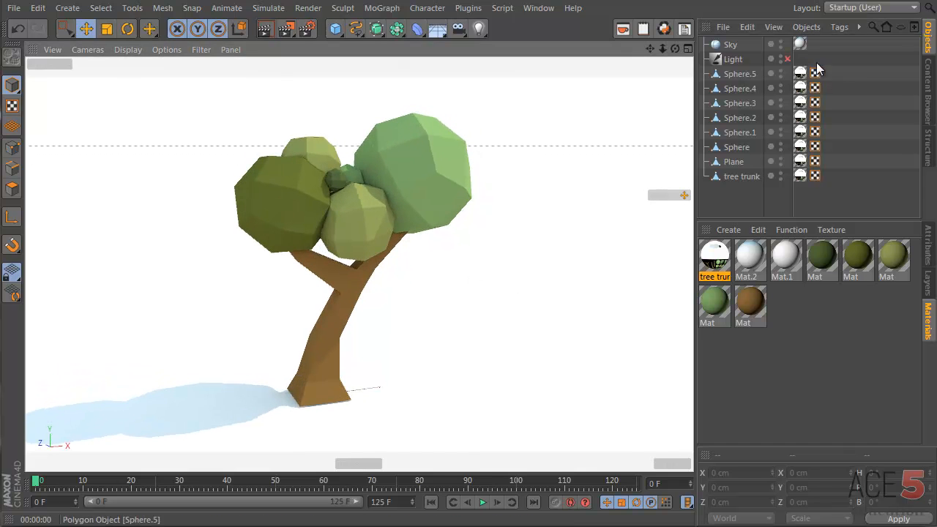
click(734, 62)
scroll(217, 403, down, 3)
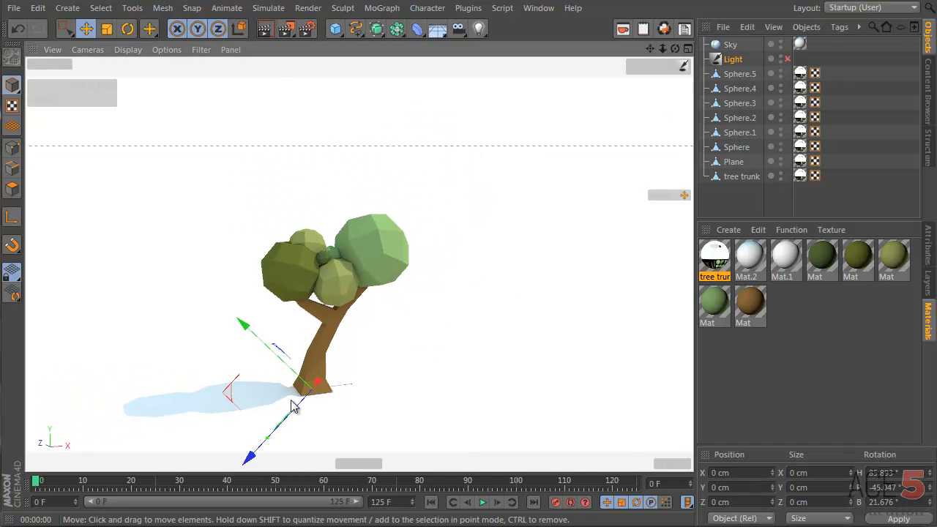
key(r)
drag(277, 389, 403, 389)
drag(284, 421, 224, 391)
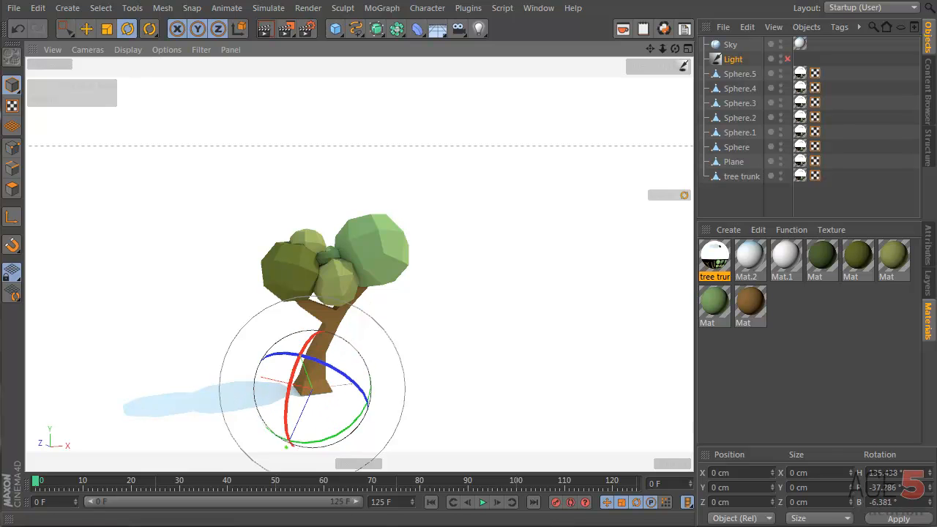
Step: Delete the light from the scene
click(735, 58)
key(Delete)
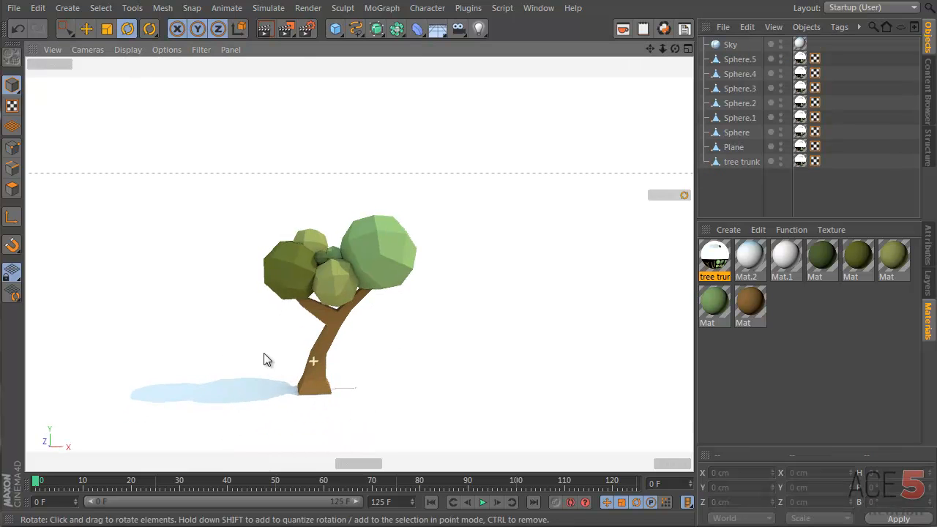
click(358, 389)
Step: Group the spheres, the ground plane and the tree trunk under a null
click(740, 59)
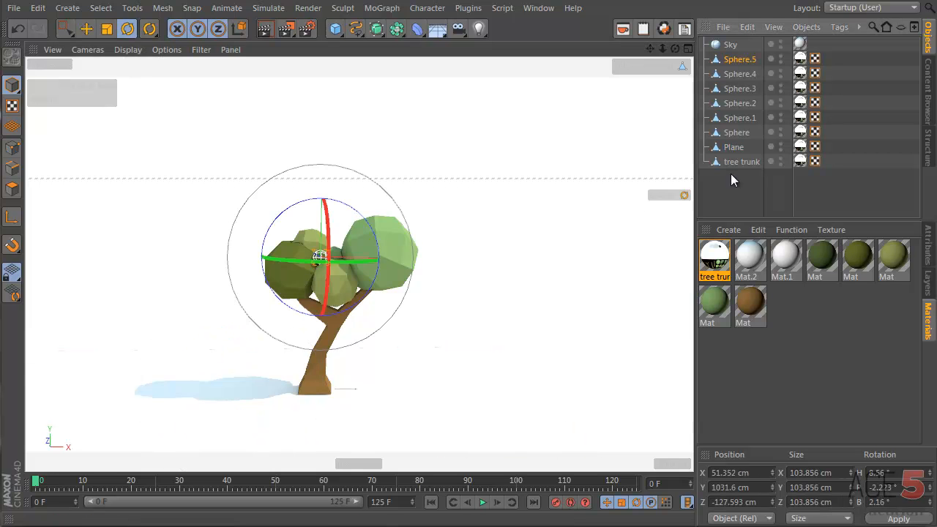
shift+click(741, 162)
key(alt+g)
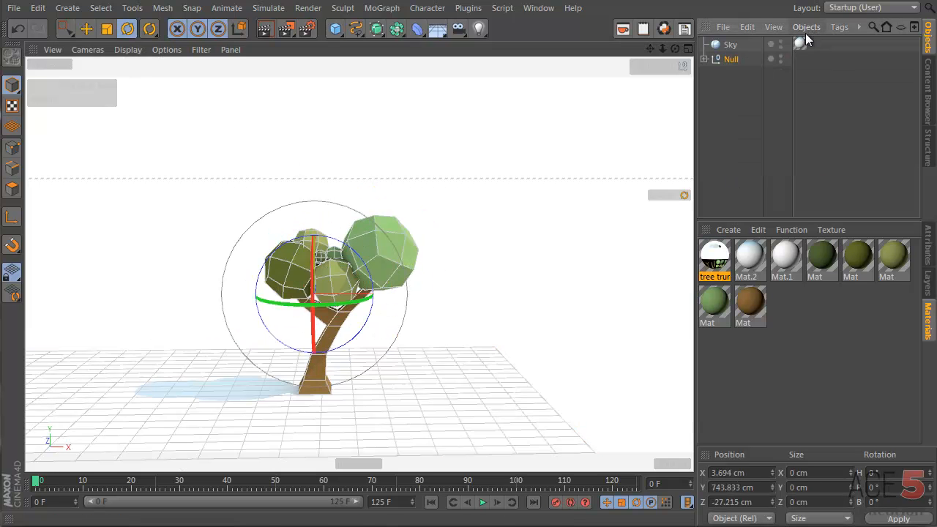
Step: Try to duplicate the grouped tree, move the copy back to about X 1721 and Z 2366 cm, and enlarge it
key(e)
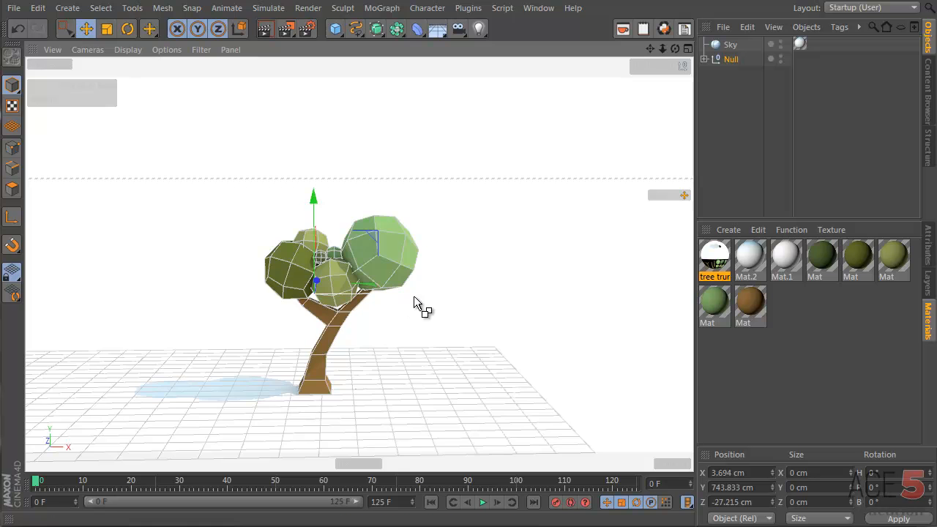
ctrl+drag(413, 296, 628, 303)
drag(519, 284, 455, 245)
key(t)
drag(381, 288, 329, 203)
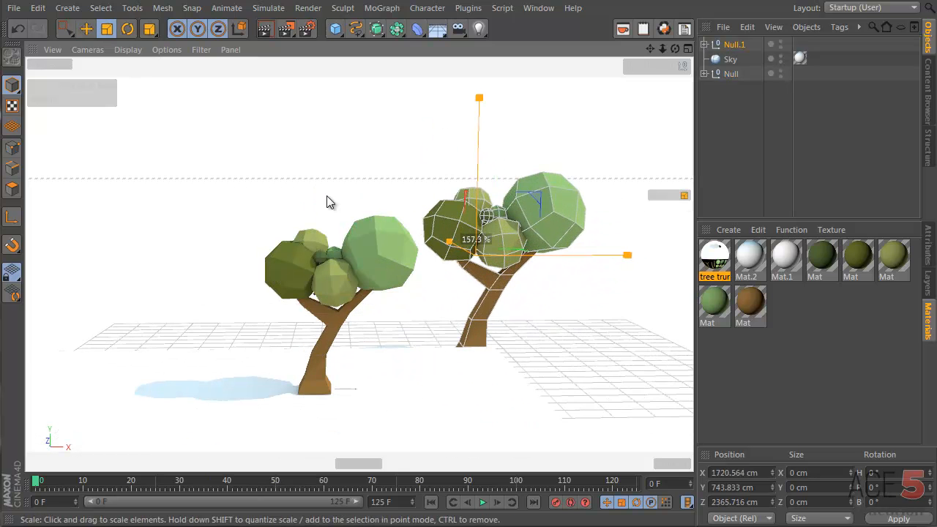
Step: Undo the copy's scaling and placement, the duplication and the grouping of the tree parts
key(ctrl+z)
key(ctrl+z)
key(ctrl+z)
key(ctrl+z)
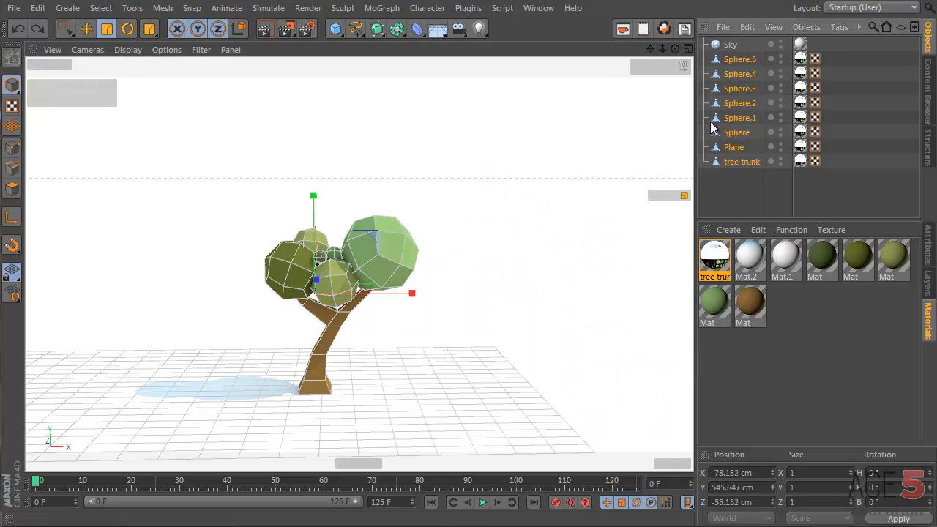
Step: Make the six spheres and the ground plane children of the tree trunk
click(731, 148)
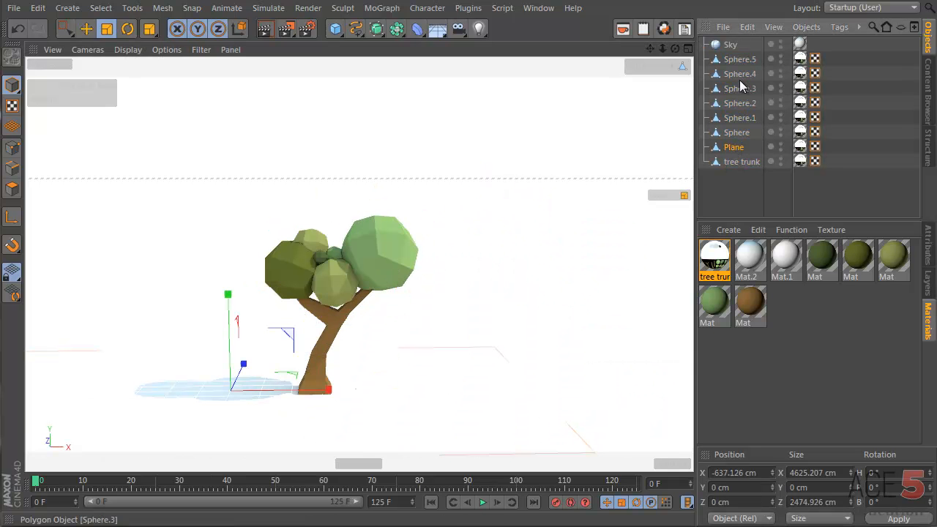
shift+click(738, 61)
drag(729, 150, 741, 164)
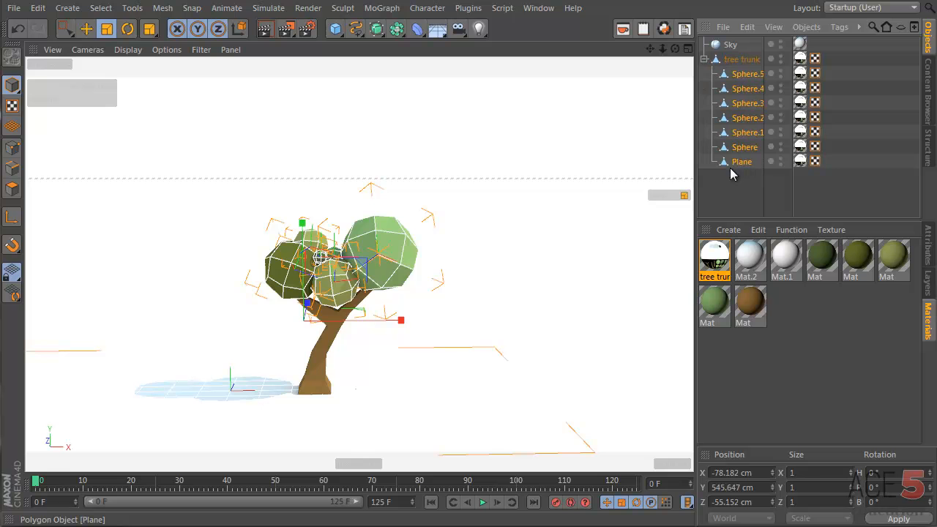
Step: Duplicate the whole tree trunk hierarchy beside the original and scale the copy up to about 1302 by 1564 cm
key(e)
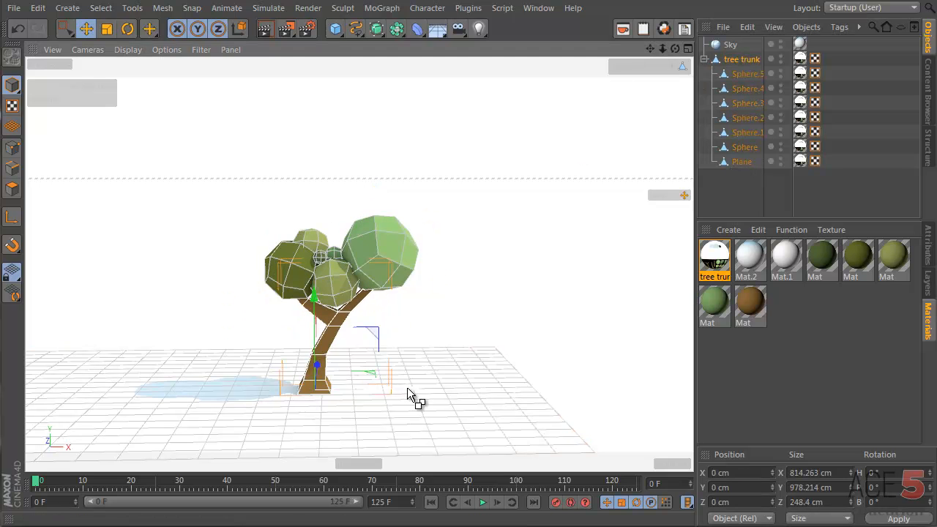
ctrl+drag(407, 387, 633, 381)
key(r)
key(t)
drag(407, 316, 612, 314)
Step: Place another tree copy far back at about X -2417, Z 11706 cm and scale it down to about 941 cm wide
key(e)
drag(526, 365, 246, 246)
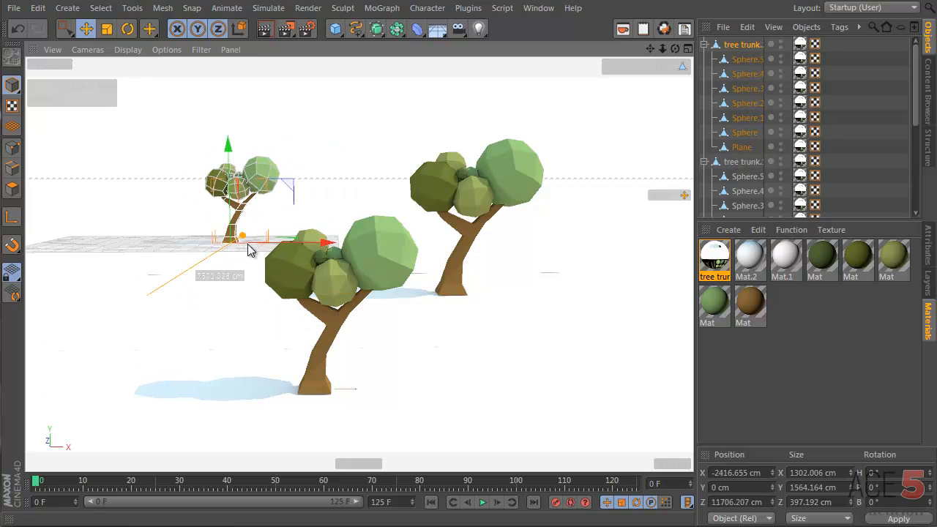
key(t)
drag(314, 199, 289, 199)
Step: Render the view with all three trees from a slightly turned angle
click(756, 134)
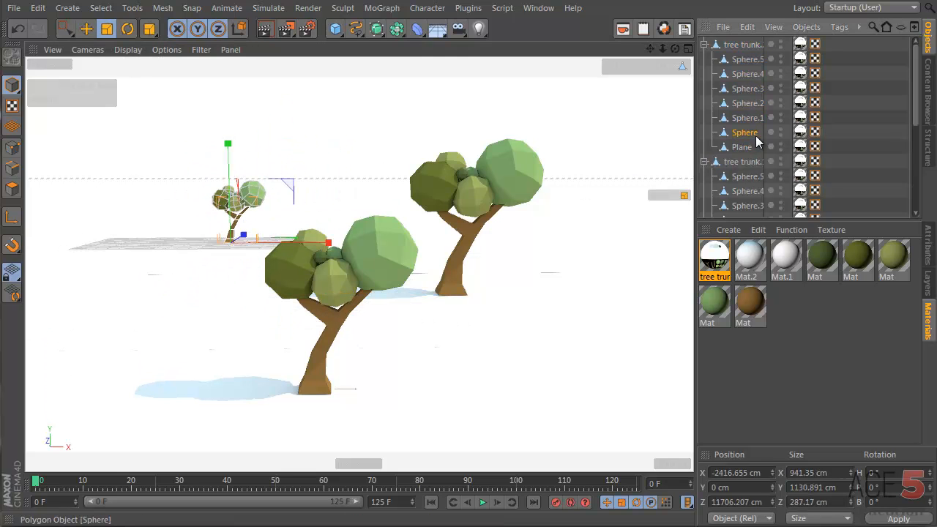
alt+drag(201, 379, 231, 323)
click(260, 33)
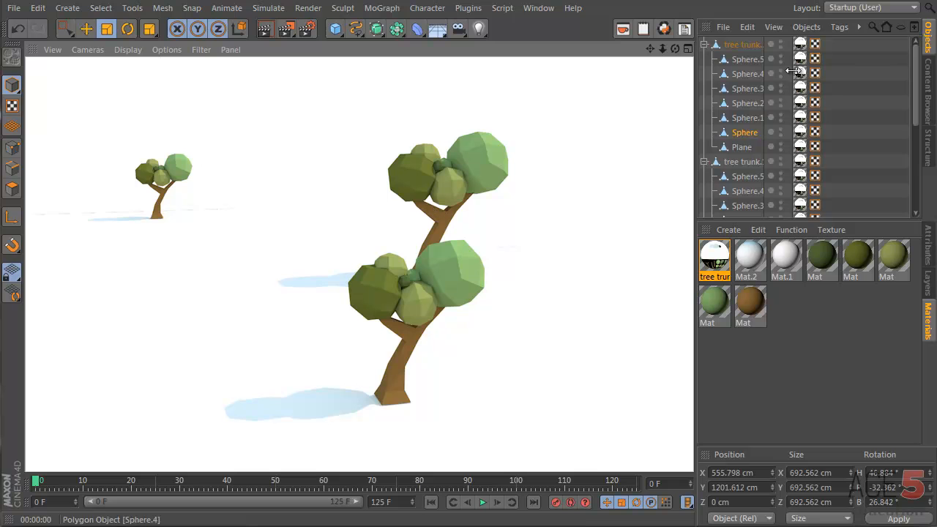
Step: Rotate the distant small tree, together with its shadow plane, about the vertical axis
click(743, 45)
key(r)
drag(163, 247, 236, 213)
click(360, 402)
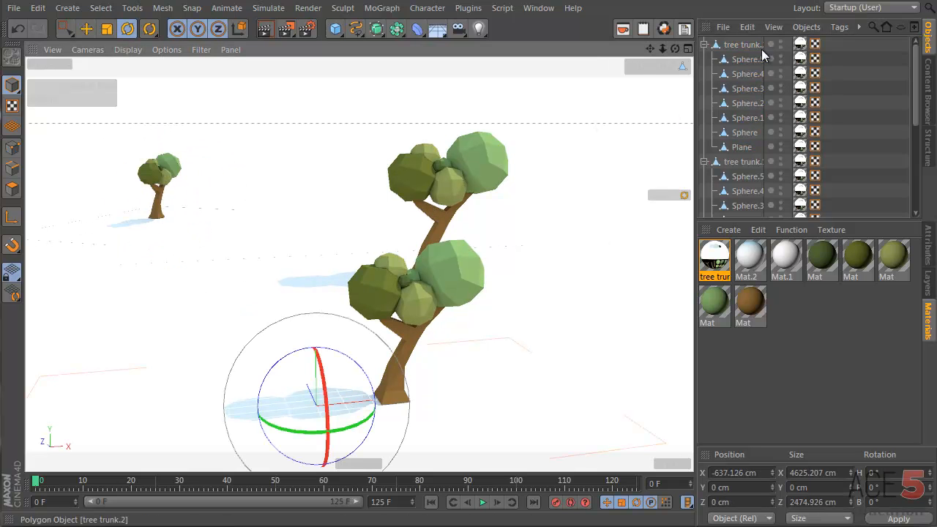
Step: Collapse the expanded tree trunk hierarchies in the object list
scroll(733, 110, down, 5)
click(704, 109)
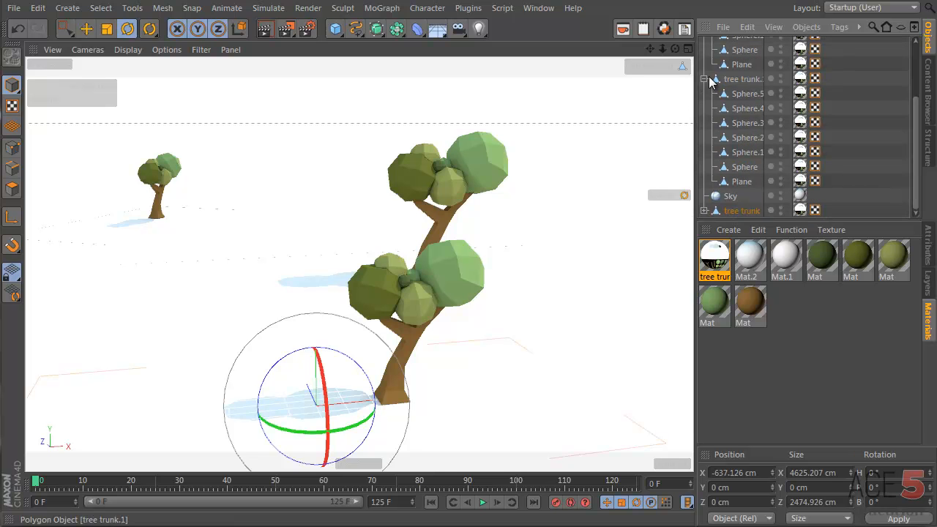
click(704, 79)
click(705, 44)
Step: Rotate the original front tree about -53° around its vertical axis with its shadow plane and render the view
click(747, 91)
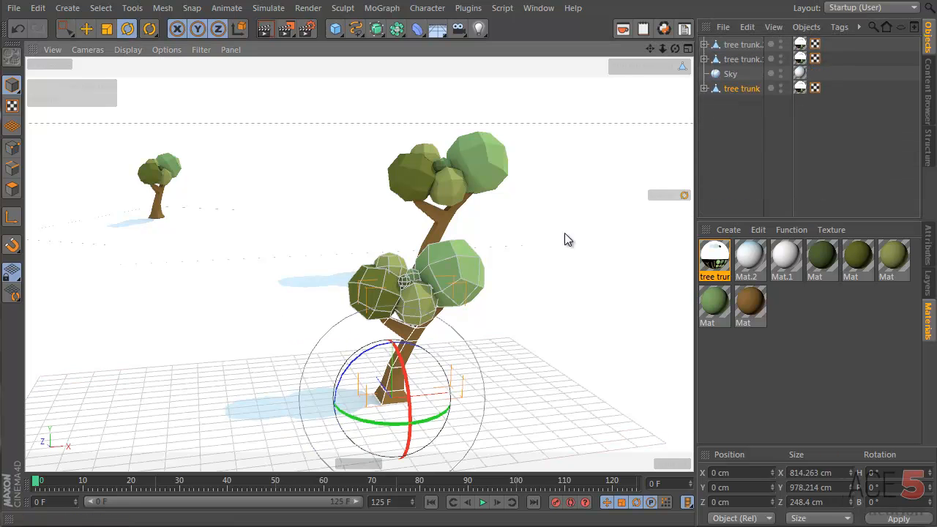
drag(389, 433, 322, 425)
click(322, 425)
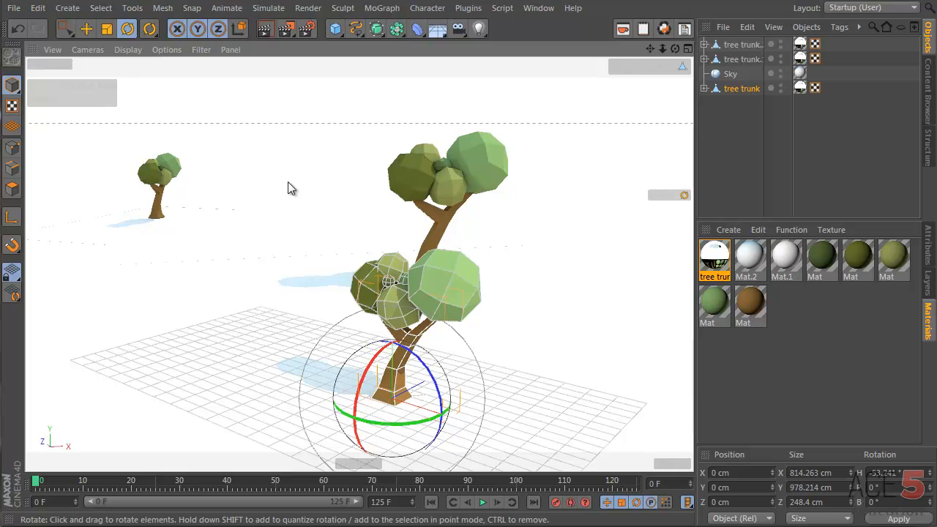
click(272, 29)
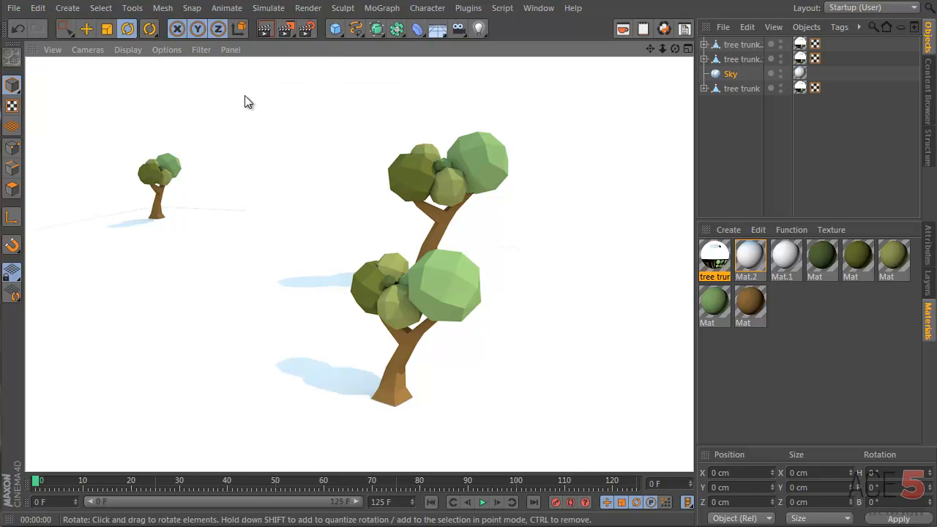
Step: Undo the front tree's rotation
click(16, 31)
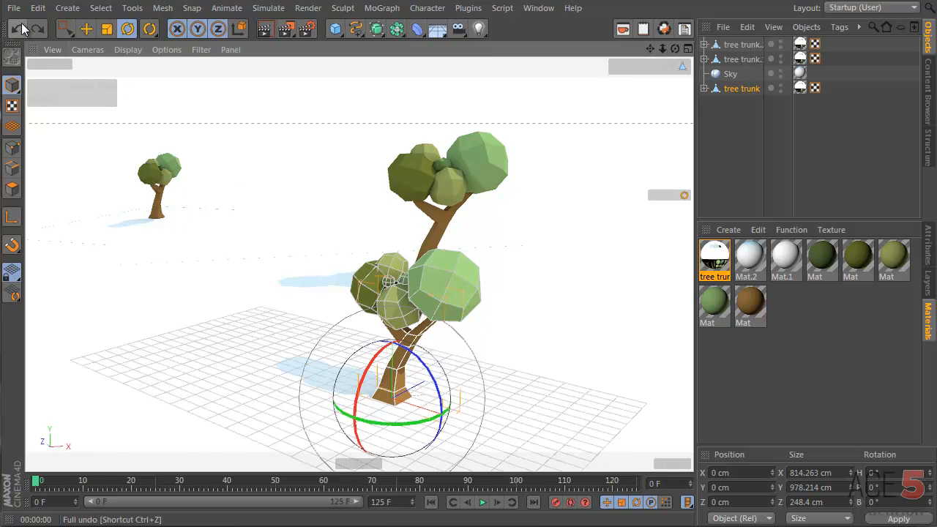
click(22, 24)
click(22, 25)
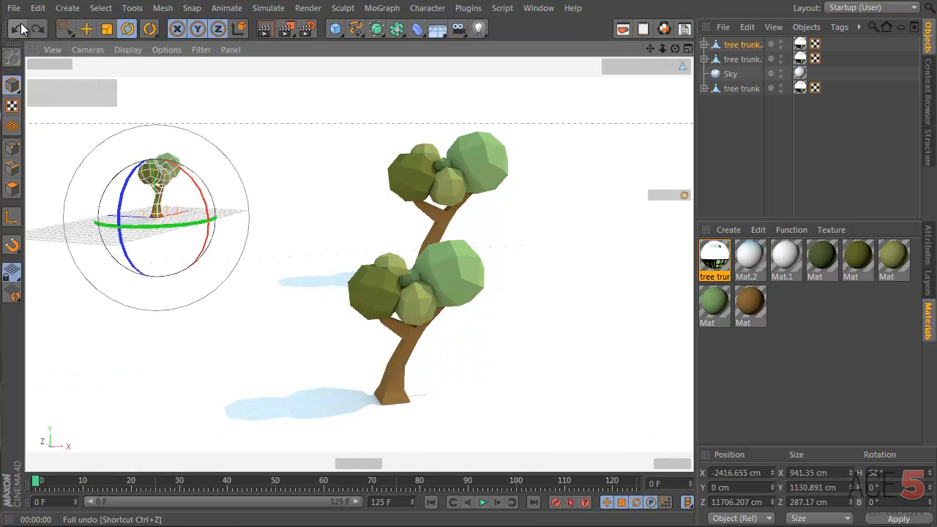
Step: Take the shadow Plane out of the original tree trunk hierarchy so it is a separate top-level object
click(386, 380)
key(e)
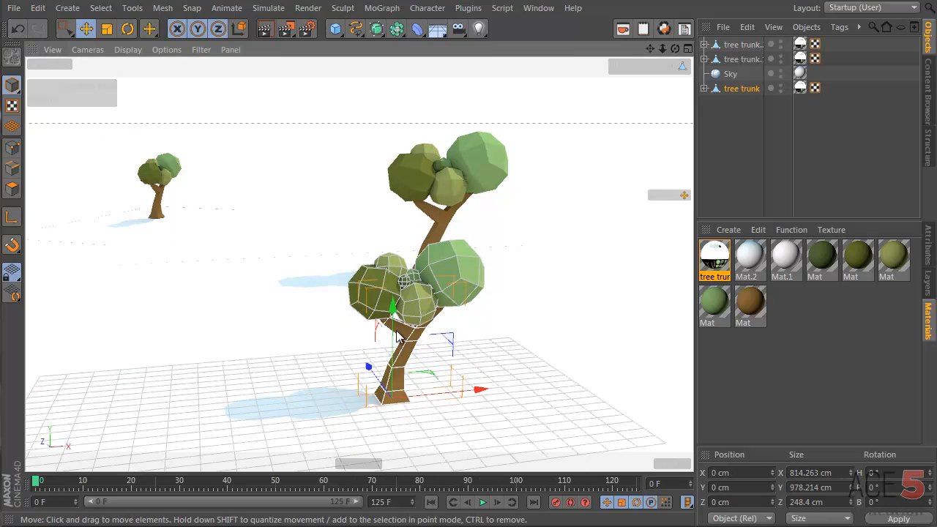
click(705, 89)
drag(740, 188, 734, 82)
Step: Try lifting the front tree about 457 cm off its shadow plane and cutting it from the scene, and undo both
click(394, 343)
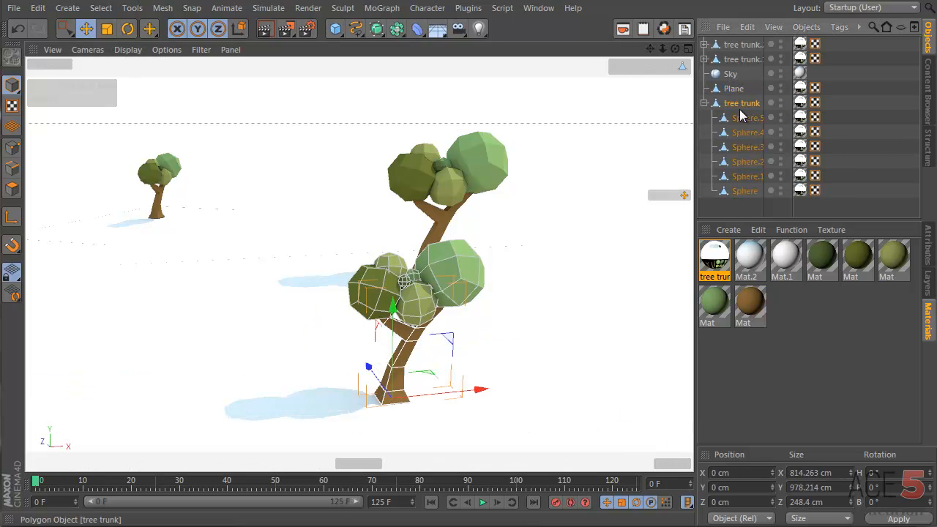
drag(393, 342, 393, 291)
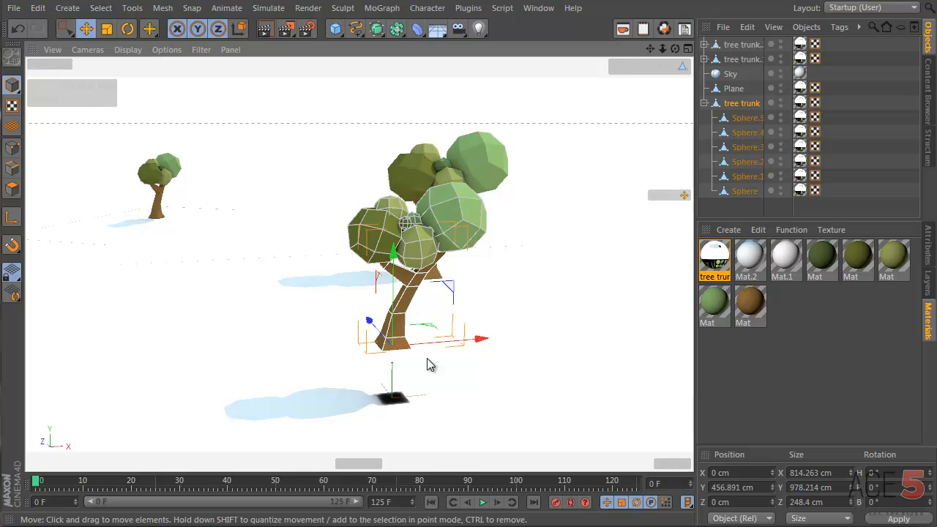
key(ctrl+x)
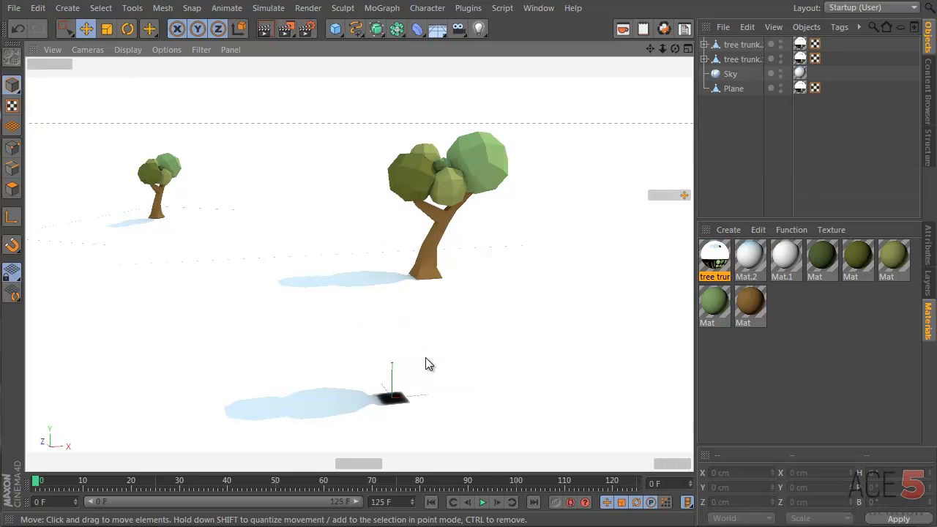
key(ctrl+z)
key(ctrl+z)
Step: Add a Bend deformer and group it with the original tree trunk under a null
click(542, 214)
alt+drag(410, 336, 379, 315)
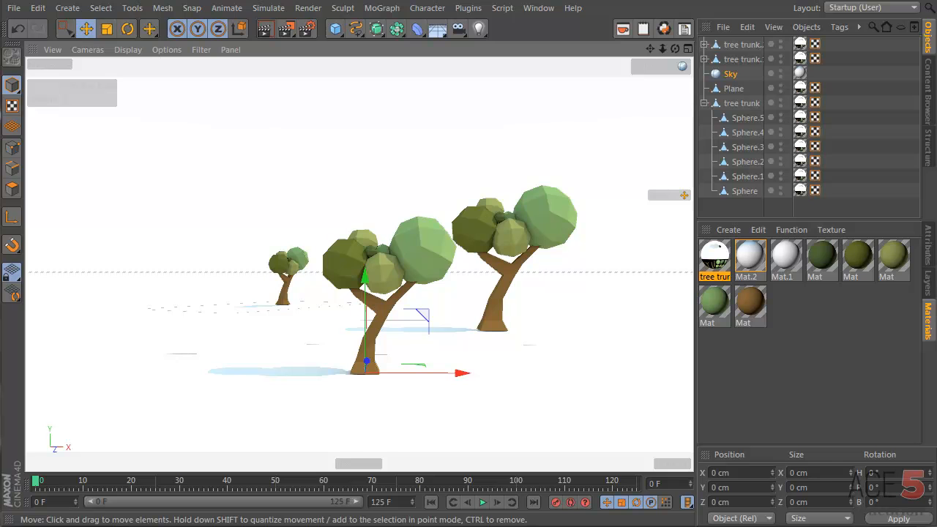
click(370, 321)
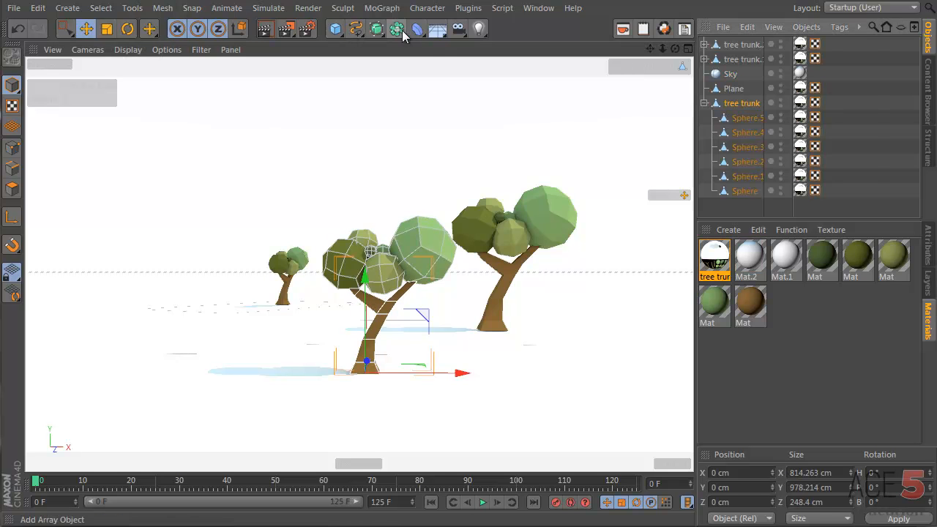
drag(417, 31, 455, 50)
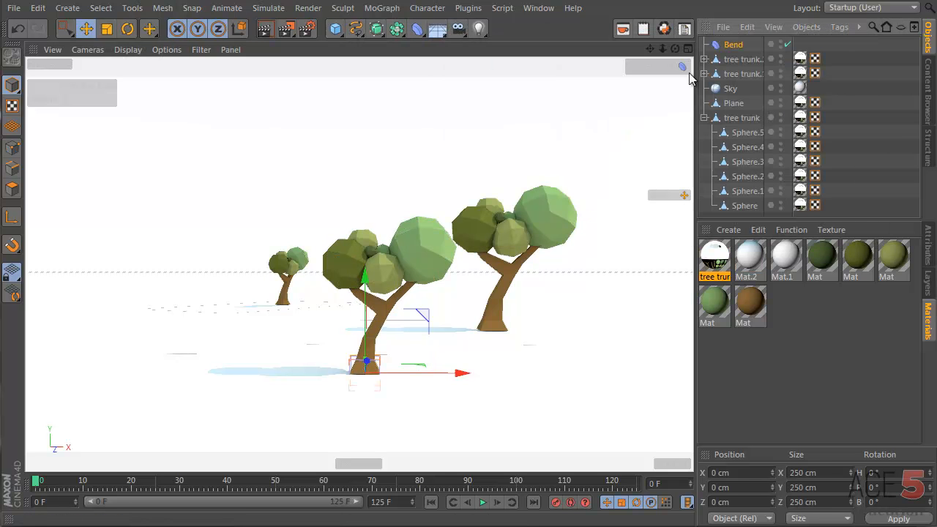
ctrl+click(735, 118)
key(alt+g)
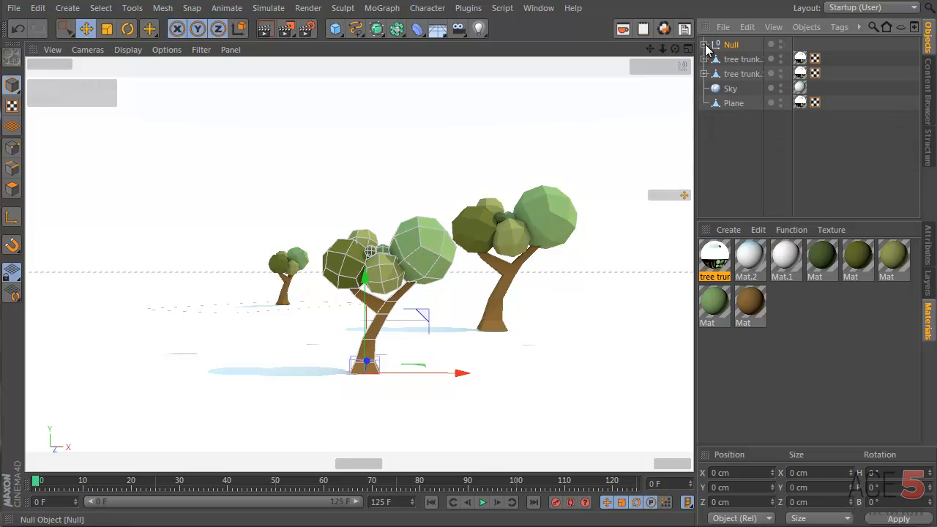
Step: Scale the Bend deformer inside the new group uniformly to about 583 cm
click(704, 45)
click(741, 59)
key(r)
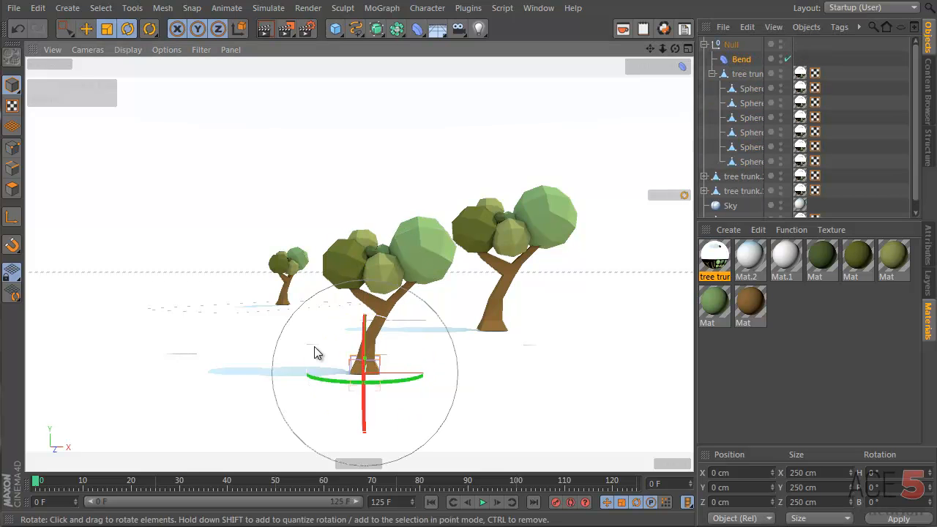
key(t)
drag(309, 353, 894, 253)
Step: Try bending the front tree with the Bend deformer raised to about Y 324 cm, and undo both changes
key(e)
drag(365, 341, 476, 425)
alt+drag(343, 425, 223, 302)
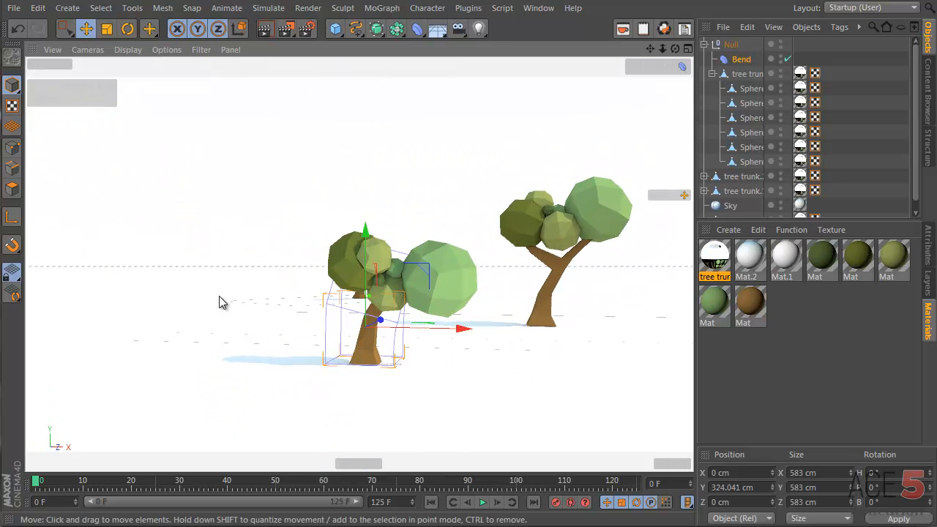
key(ctrl+z)
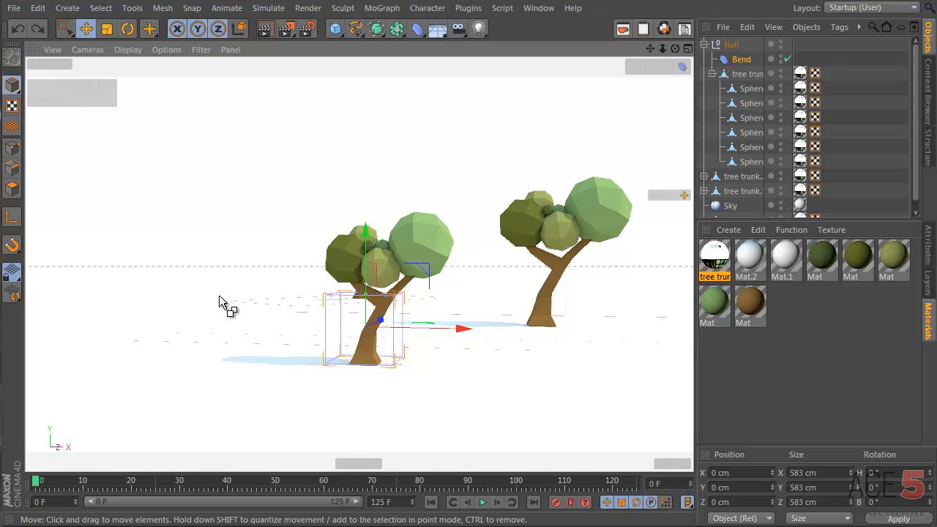
key(ctrl+z)
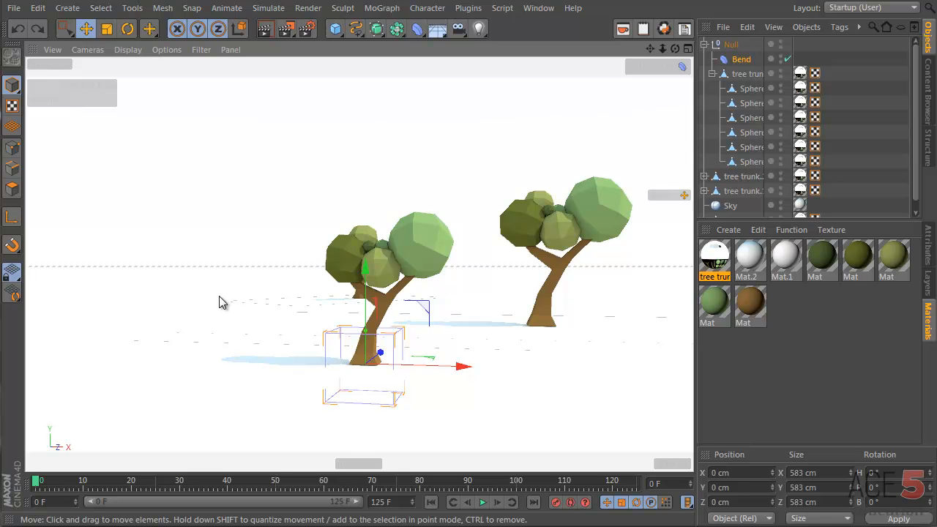
alt+drag(427, 331, 459, 349)
click(518, 333)
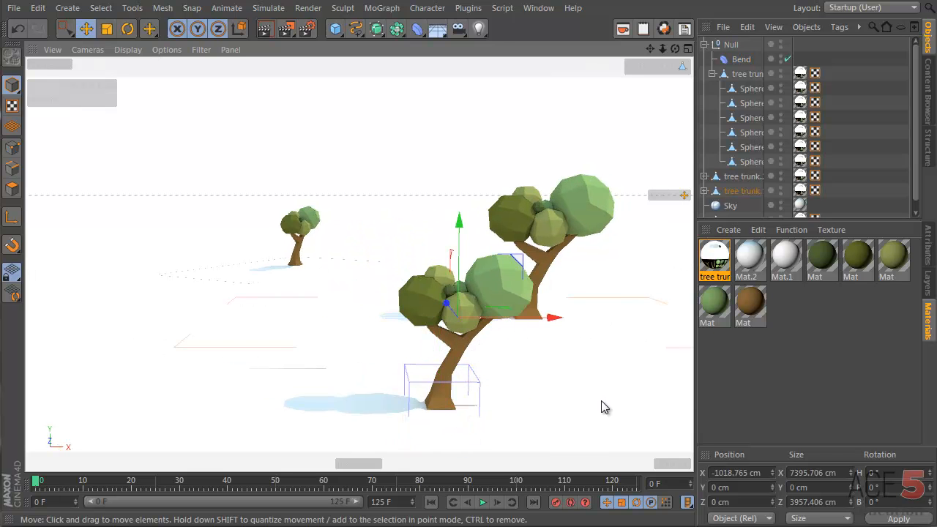
click(601, 401)
click(399, 226)
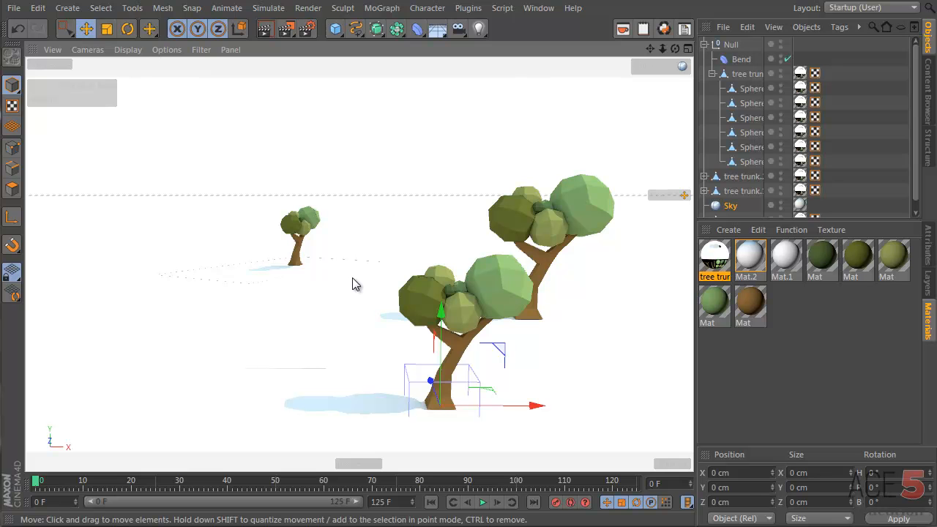
Step: Review the available renderers in the render settings, keep Standard, and close the settings
key(ctrl+b)
click(173, 63)
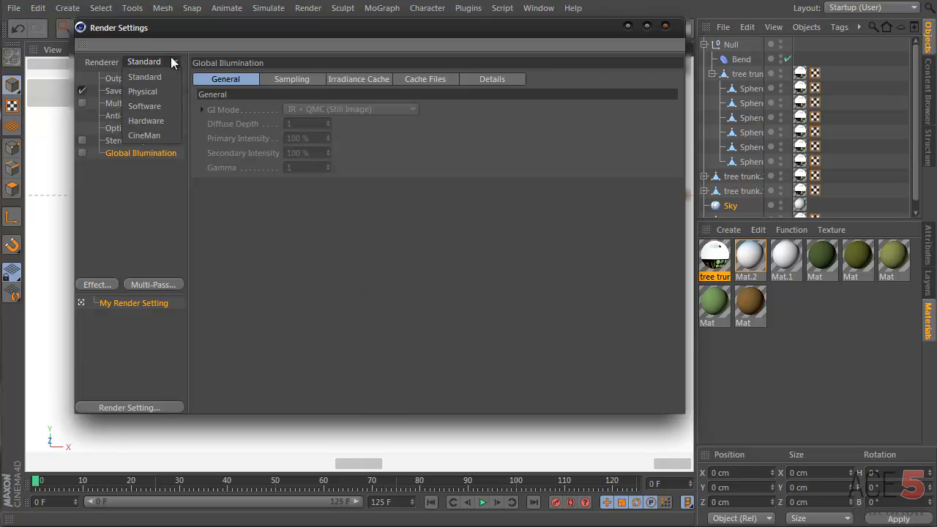
click(177, 58)
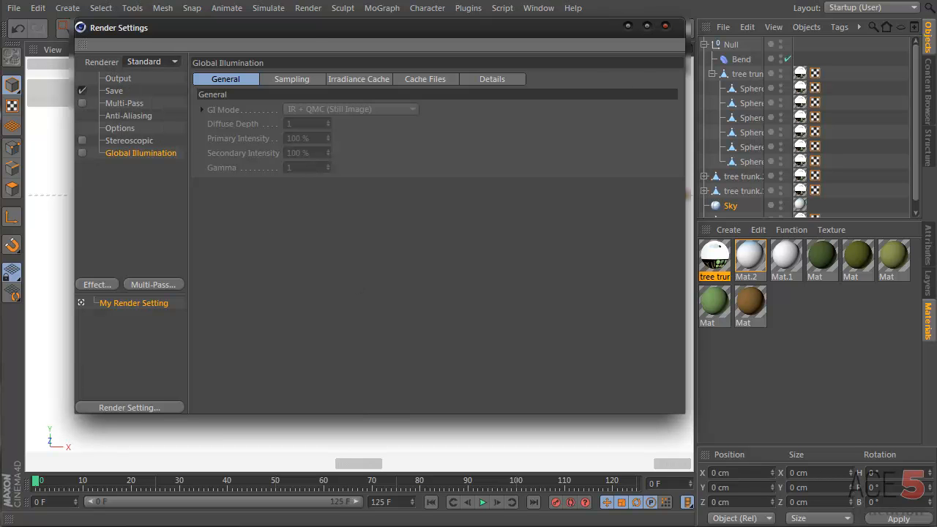
click(666, 26)
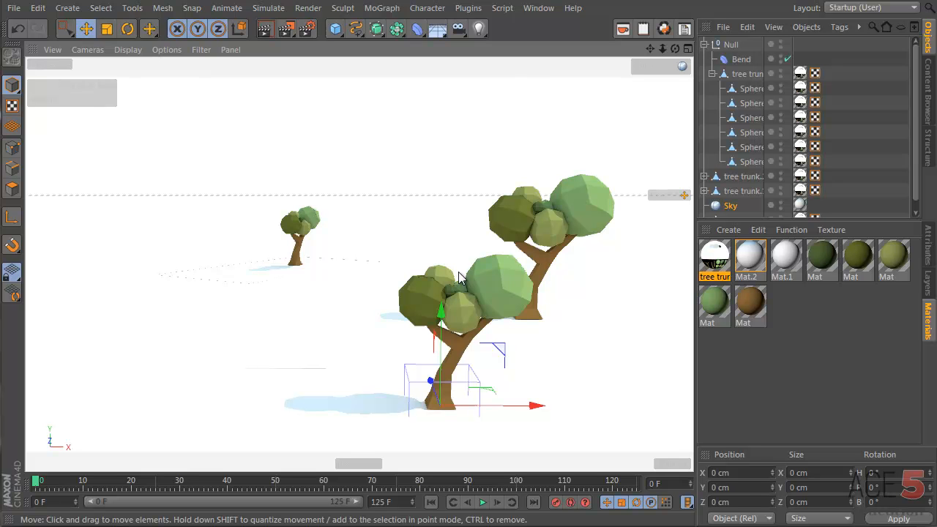
Step: Switch from the Move tool to the Live Selection tool
alt+middle_drag(431, 320, 361, 285)
alt+middle_drag(337, 328, 402, 188)
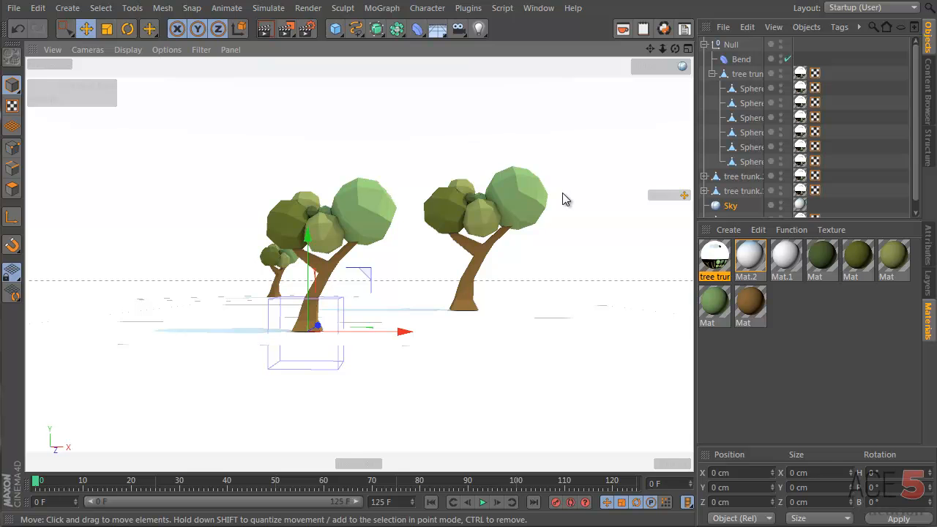
drag(65, 29, 103, 49)
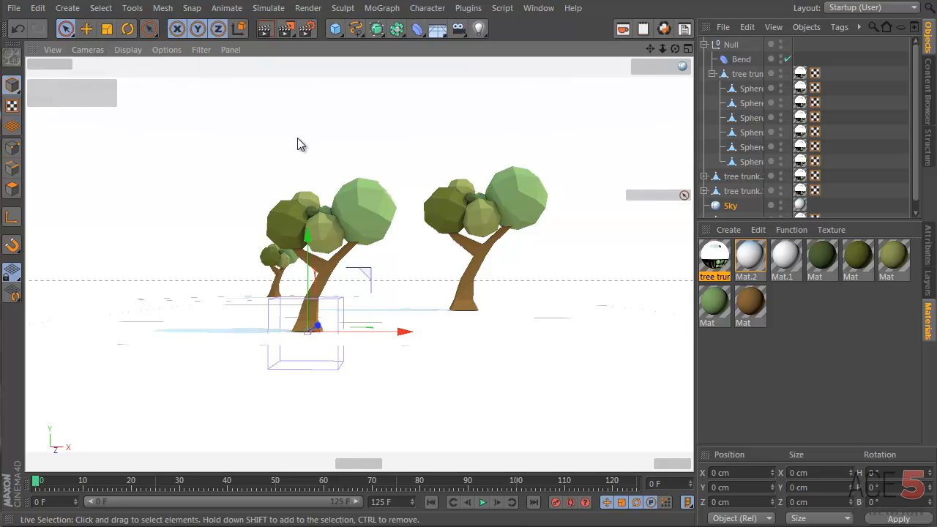
alt+drag(307, 216, 351, 236)
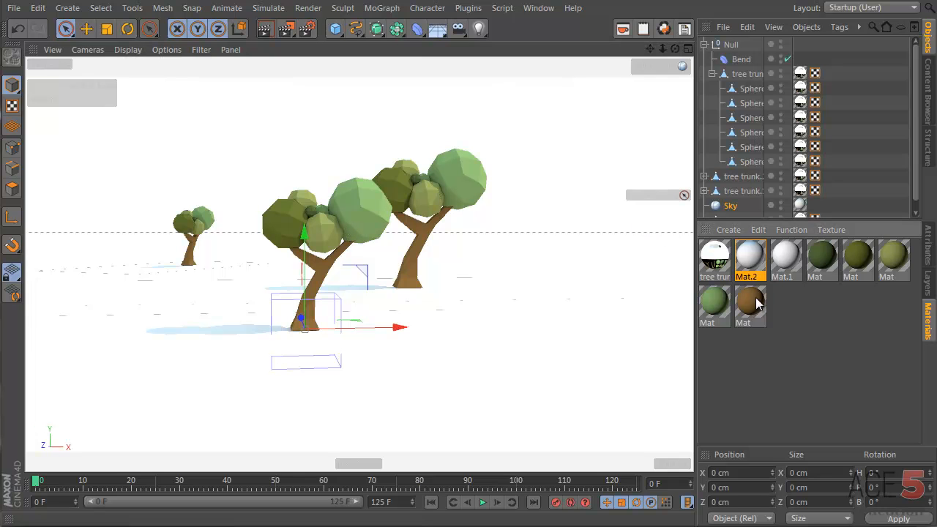
Step: Delete the five unused green and brown tree materials named Mat
click(819, 257)
shift+click(739, 306)
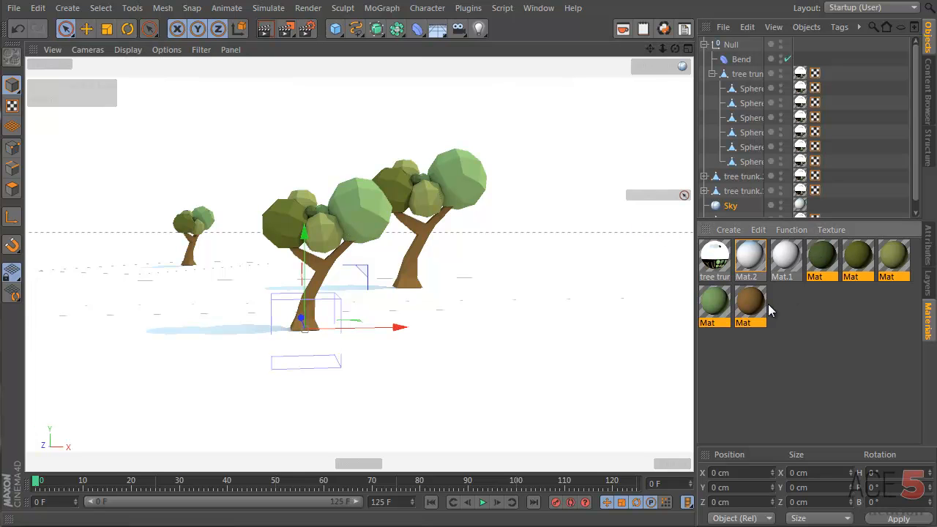
key(Delete)
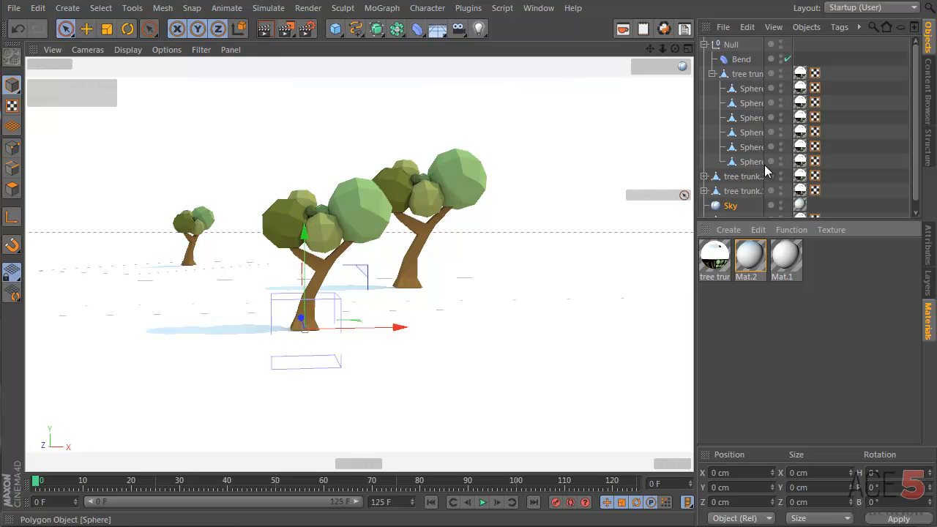
Step: Open the tree trunk material and inspect the baked image used as its Luminance texture
double_click(725, 247)
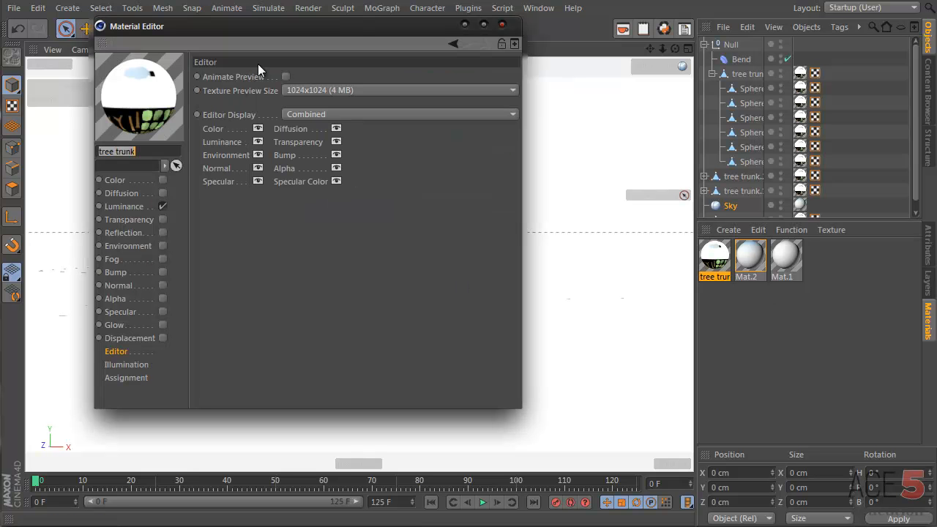
click(137, 205)
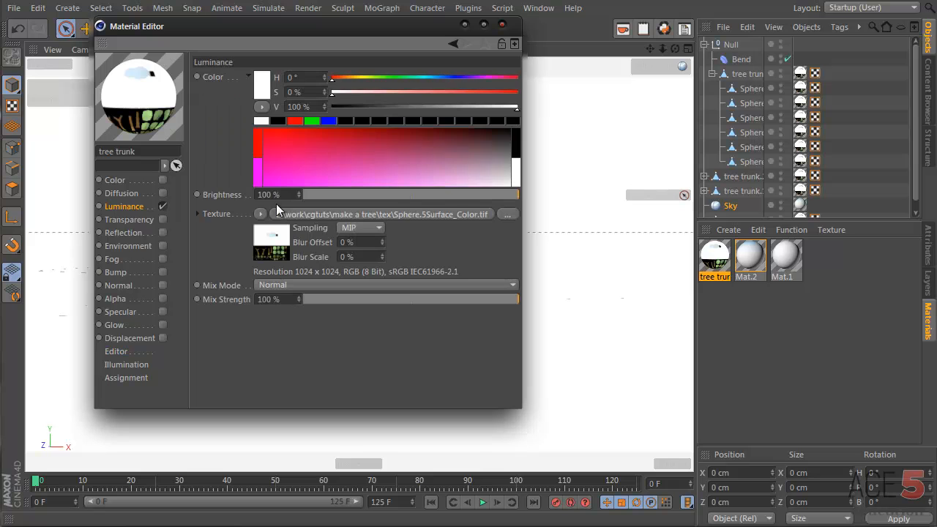
click(276, 205)
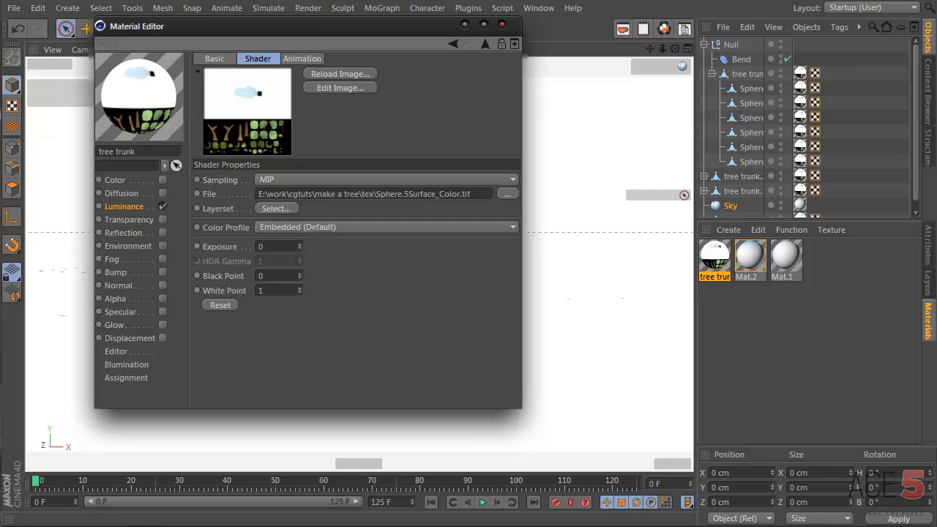
Step: Switch to Windows Explorer and view the baked texture Sphere.5Surface_Color.tif in the project's tex folder
key(alt+Tab)
double_click(317, 127)
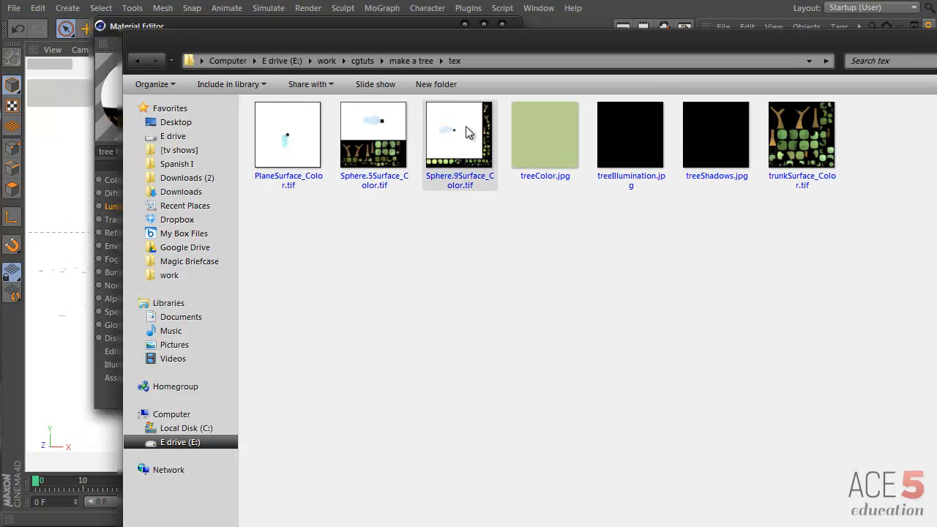
double_click(356, 141)
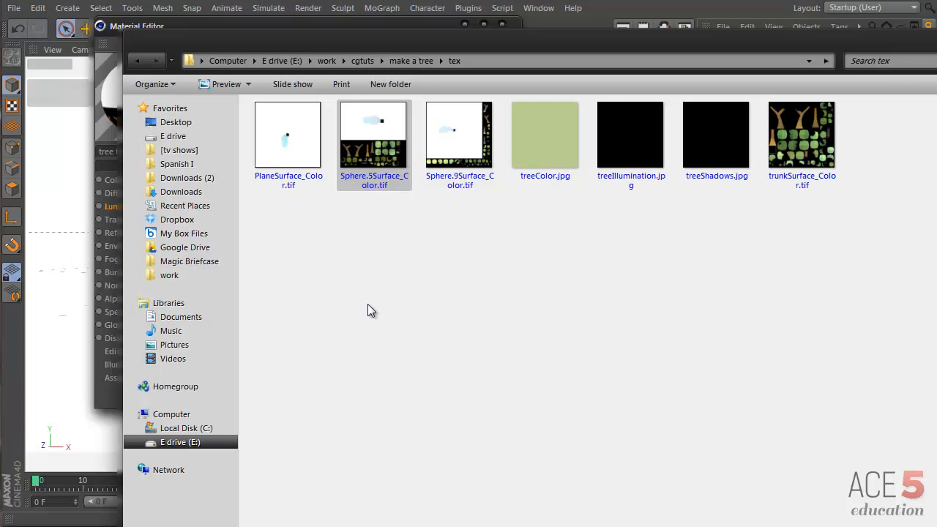
Step: Return to Cinema 4D, close the material editor, and widen the object list's name column to fit the full names
click(119, 28)
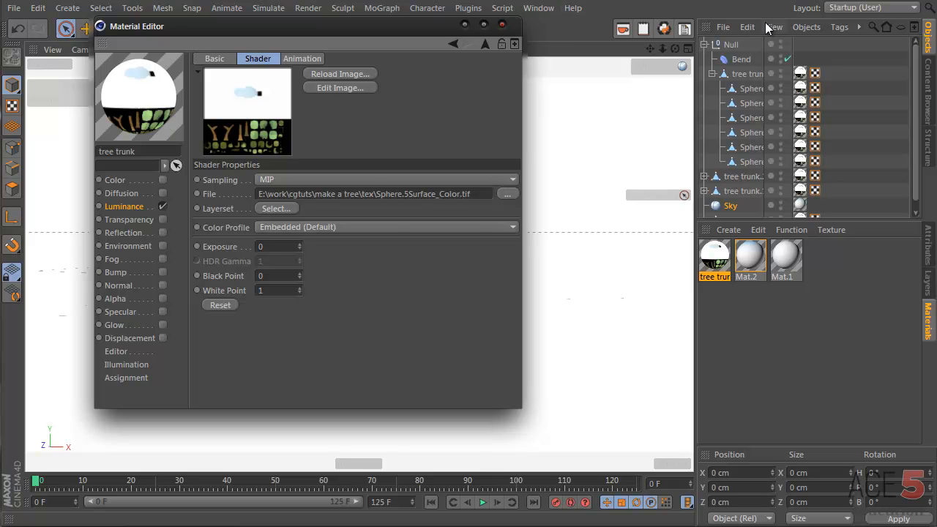
click(503, 27)
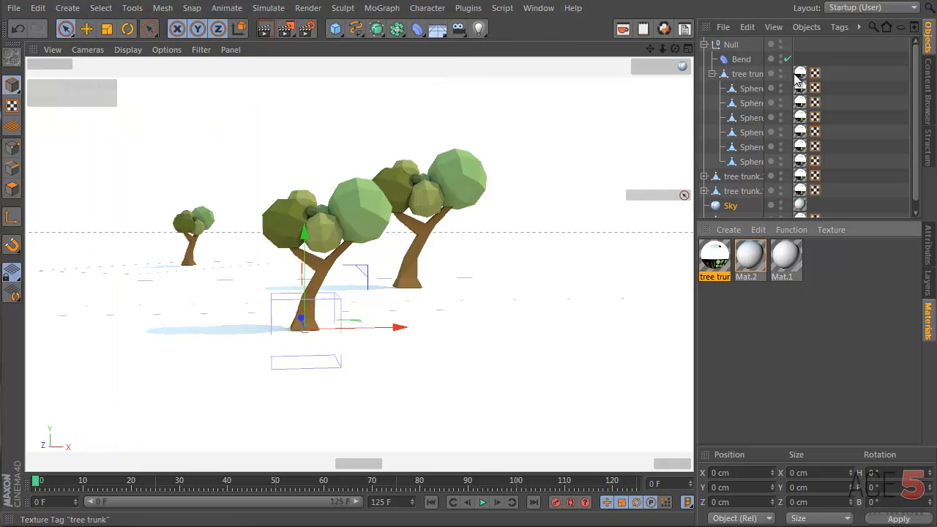
drag(793, 73, 835, 69)
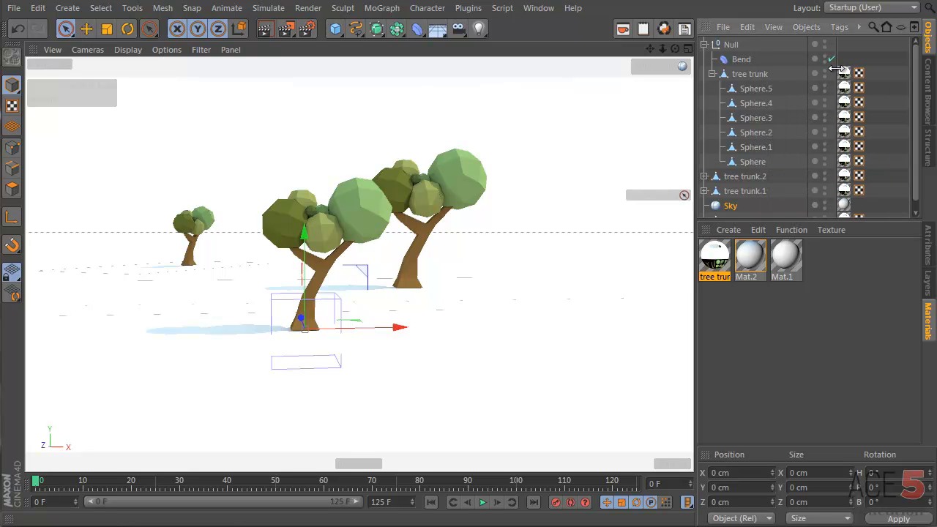